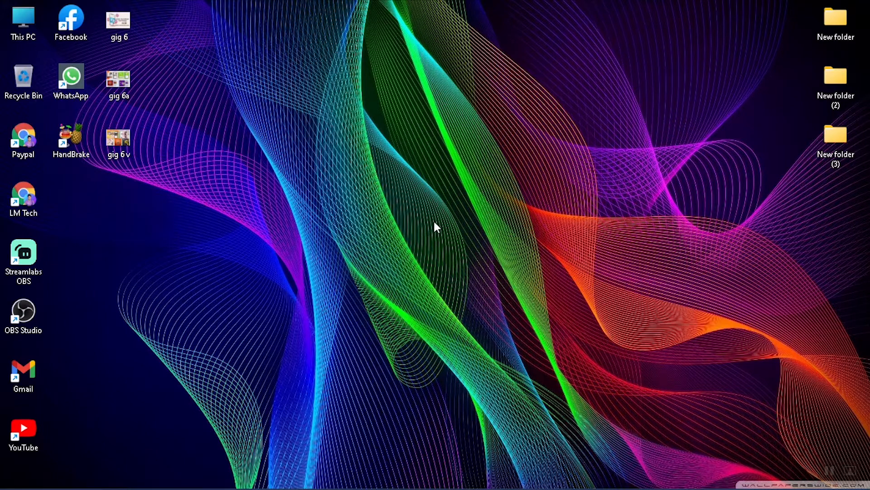
# Launch Adobe Illustrator 2020 from the list of all installed apps.
pyautogui.press('super')
pyautogui.click(566, 97)
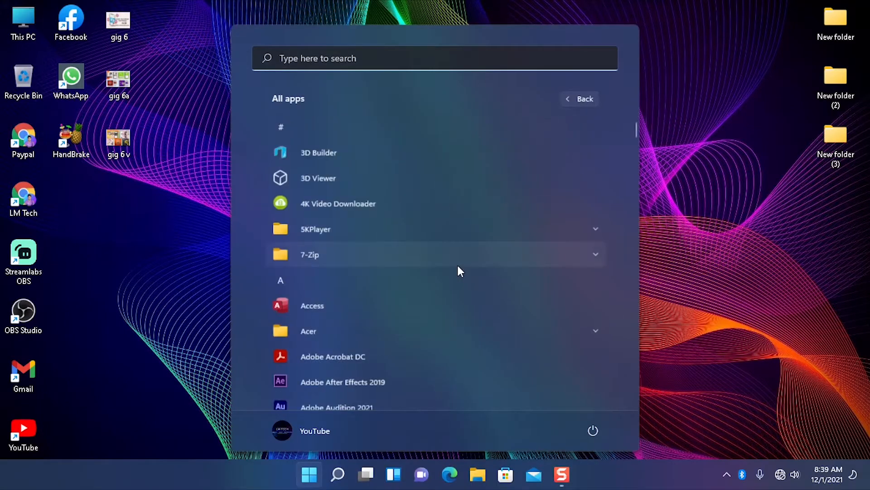
pyautogui.scroll(-6, 455, 267)
pyautogui.scroll(1, 453, 265)
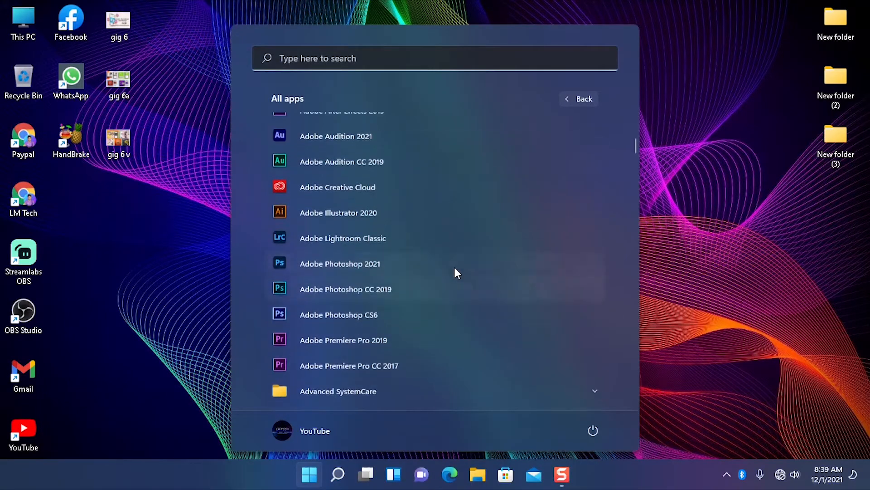
pyautogui.click(415, 211)
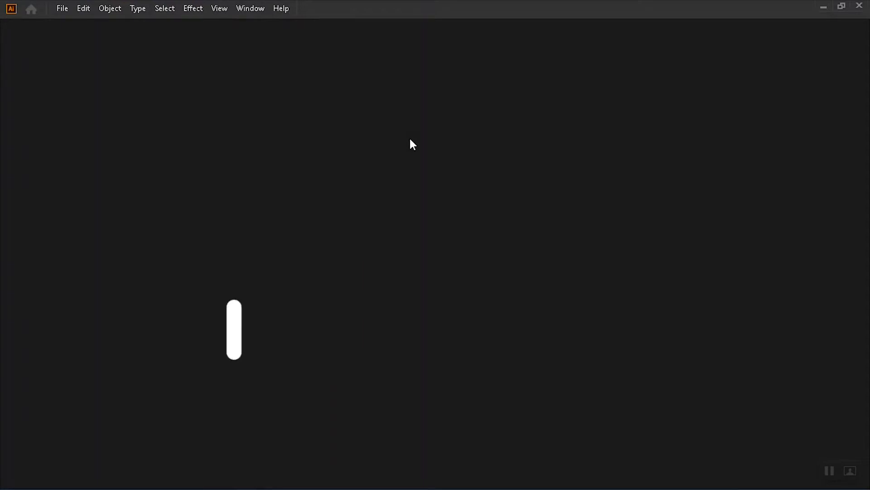
# Create a new A4 print document named Flower with the color mode set to RGB Color.
pyautogui.click(69, 9)
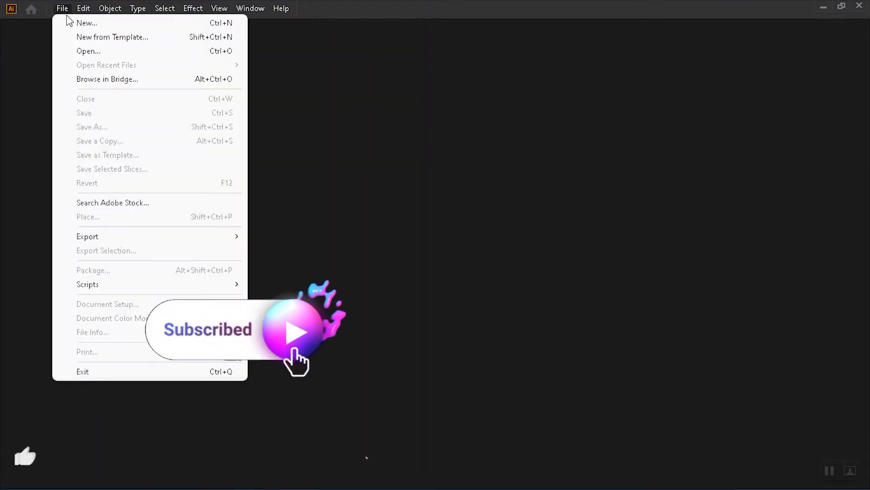
pyautogui.click(83, 23)
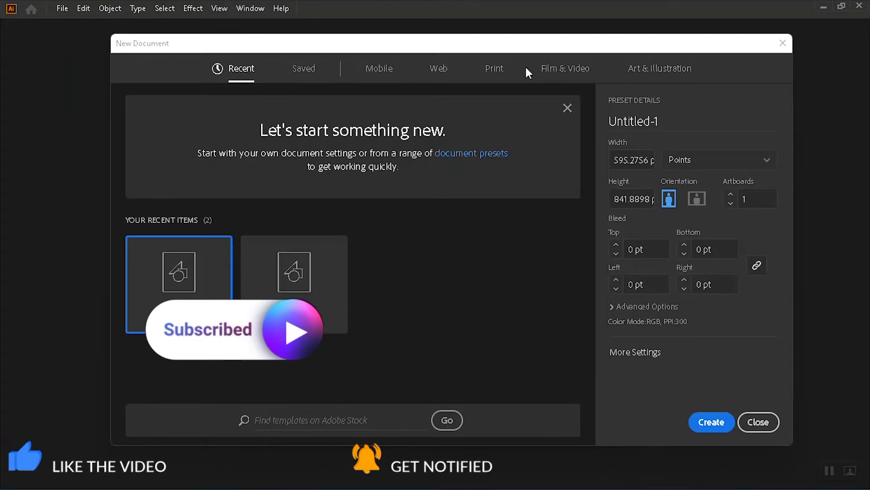
pyautogui.click(495, 71)
pyautogui.click(302, 168)
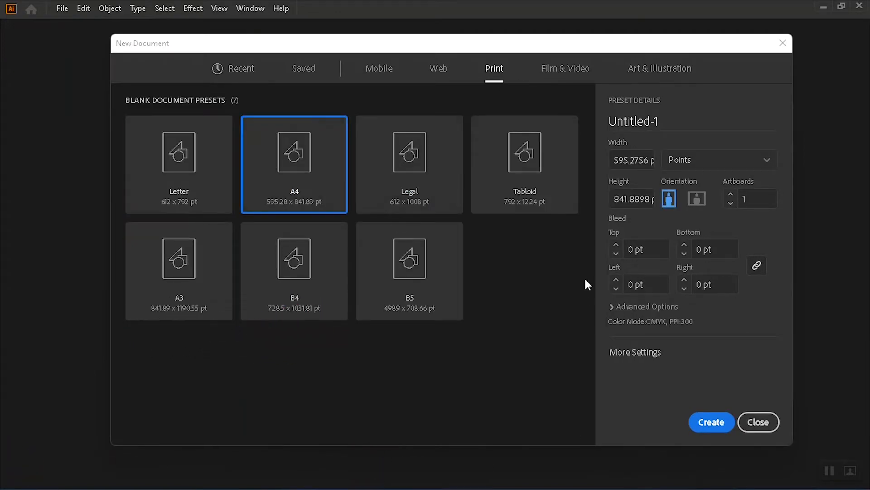
pyautogui.moveTo(665, 121); pyautogui.dragTo(523, 123)
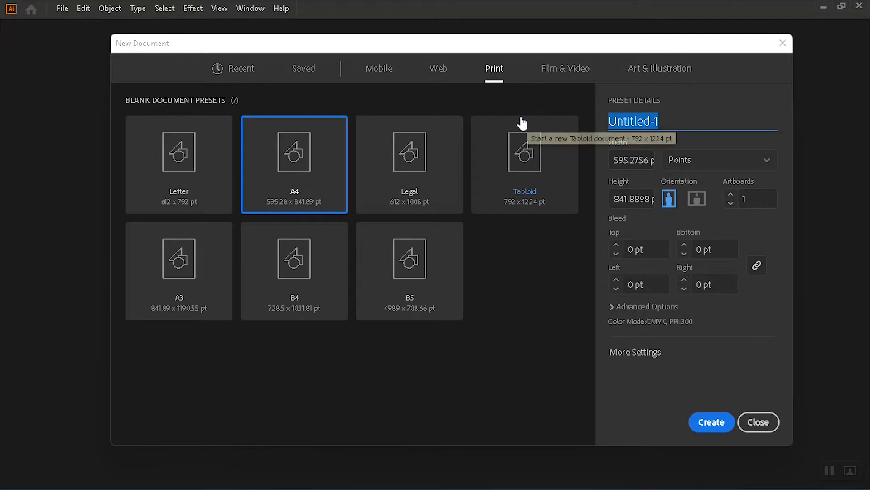
pyautogui.write('Flower')
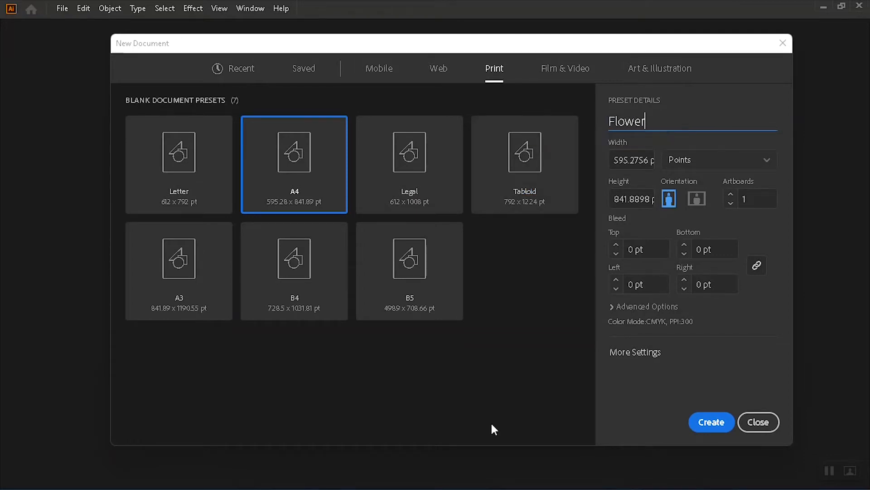
pyautogui.click(630, 310)
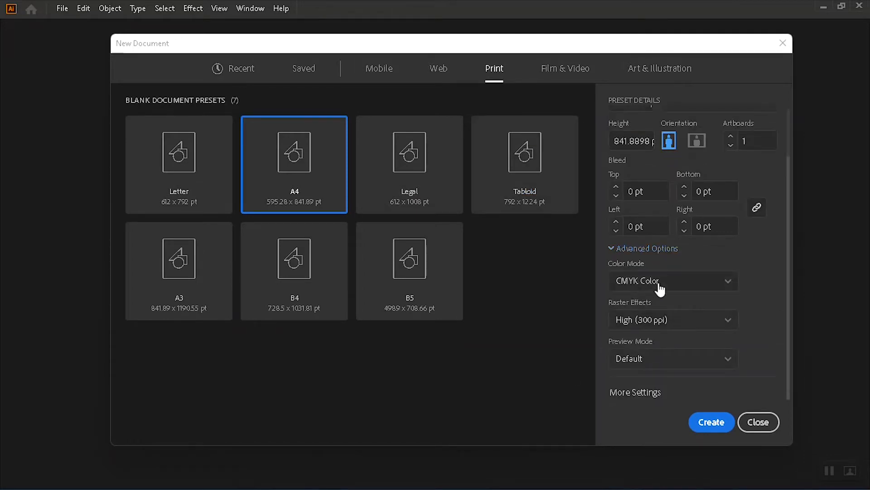
pyautogui.click(660, 285)
pyautogui.click(633, 303)
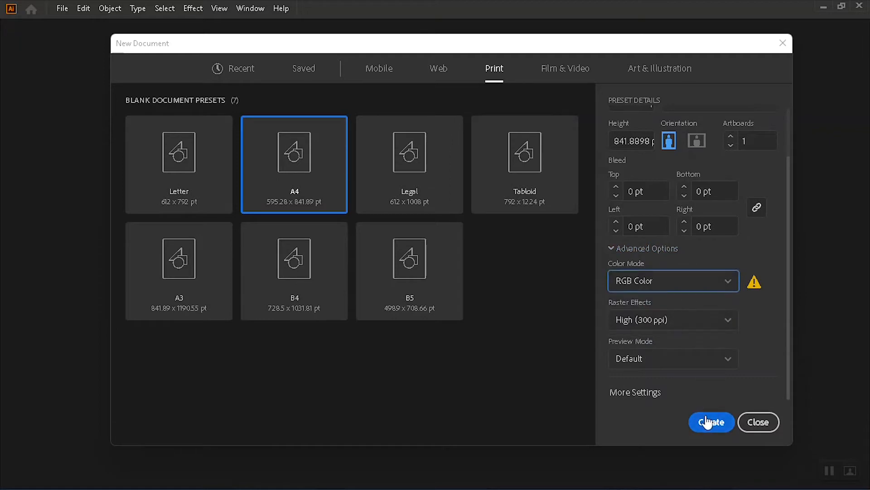
pyautogui.click(708, 422)
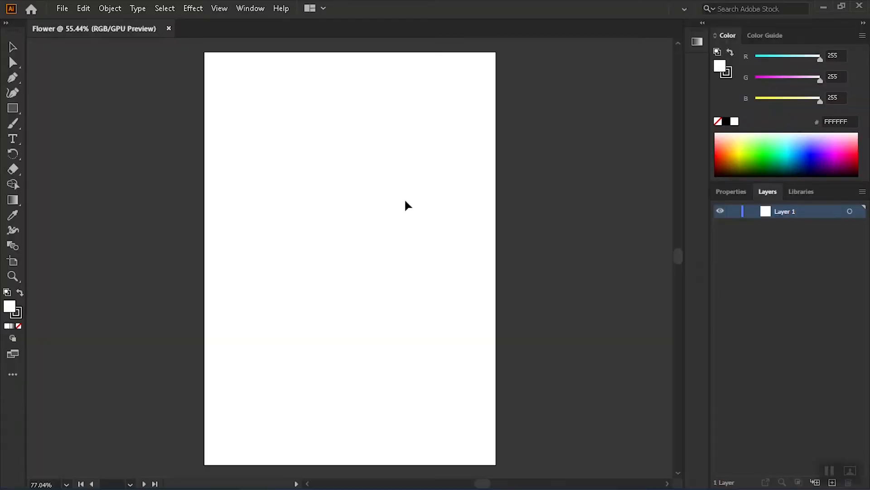
# Draw a circle in the upper left of the artboard and make four copies of it spread around the page.
pyautogui.scroll(-1, 389, 209)
pyautogui.scroll(1, 335, 183)
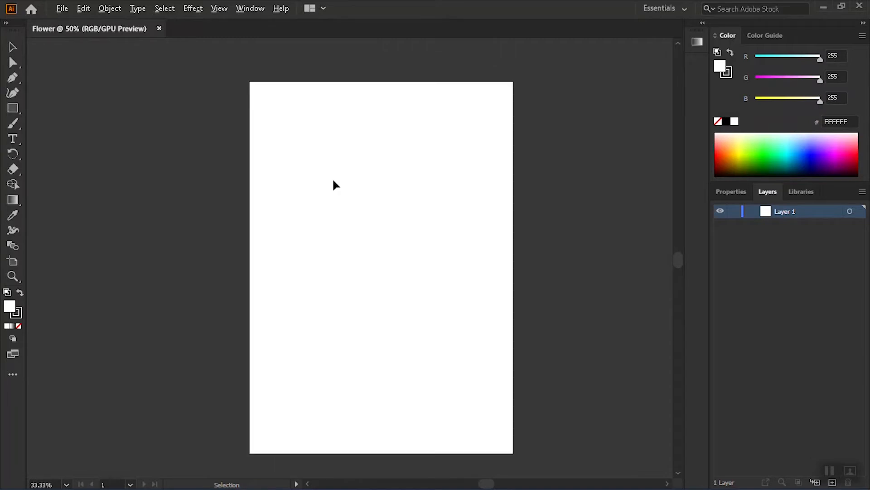
pyautogui.moveTo(9, 107); pyautogui.dragTo(44, 123)
pyautogui.scroll(1, 287, 83)
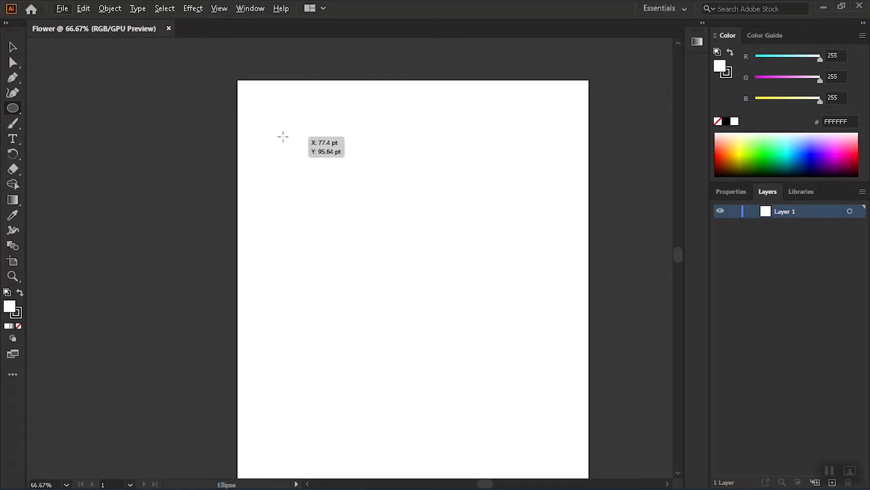
pyautogui.moveTo(283, 136); pyautogui.dragTo(379, 222)
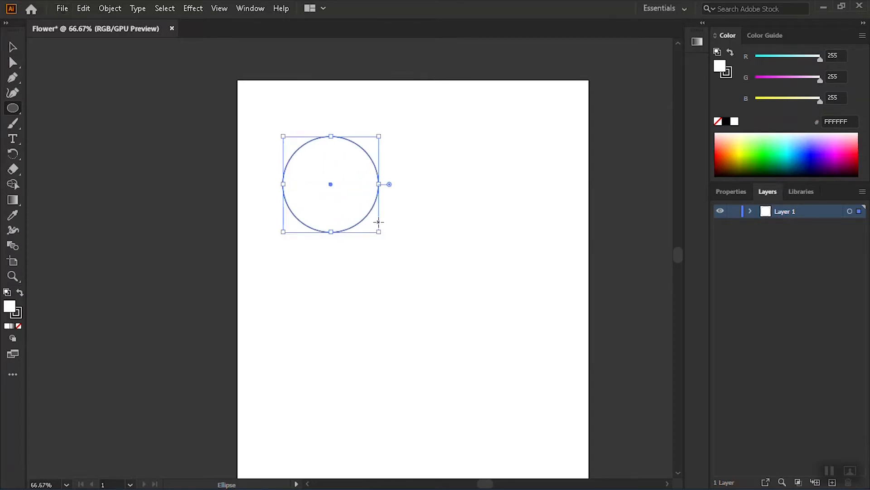
pyautogui.press('v')
pyautogui.keyDown('alt'); pyautogui.moveTo(334, 181); pyautogui.dragTo(462, 371); pyautogui.keyUp('alt')
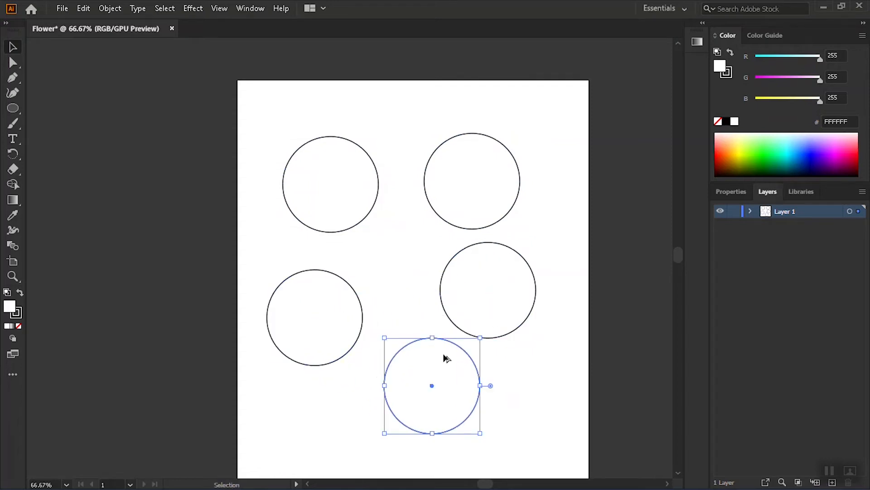
# Arrange the five circles in a ring with neighbouring edges touching, leaving an open space in the middle.
pyautogui.scroll(1, 330, 180)
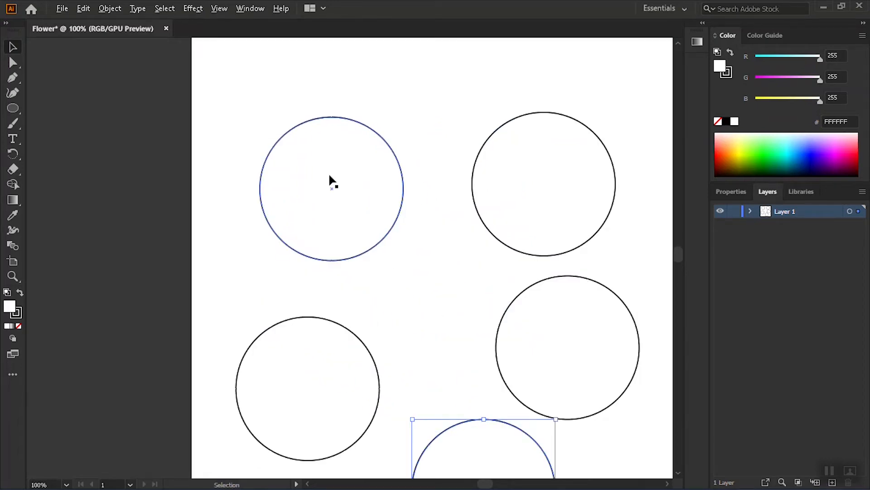
pyautogui.moveTo(365, 161); pyautogui.dragTo(384, 129)
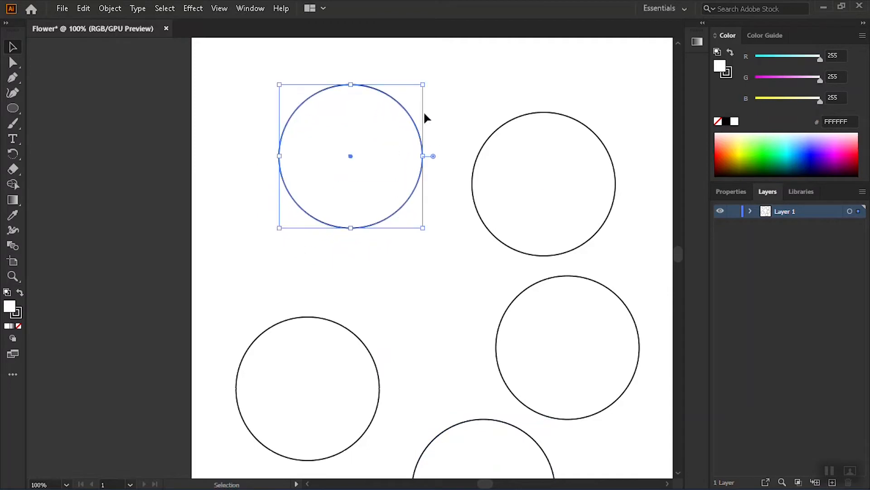
pyautogui.moveTo(526, 162); pyautogui.dragTo(479, 130)
pyautogui.moveTo(565, 331); pyautogui.dragTo(533, 268)
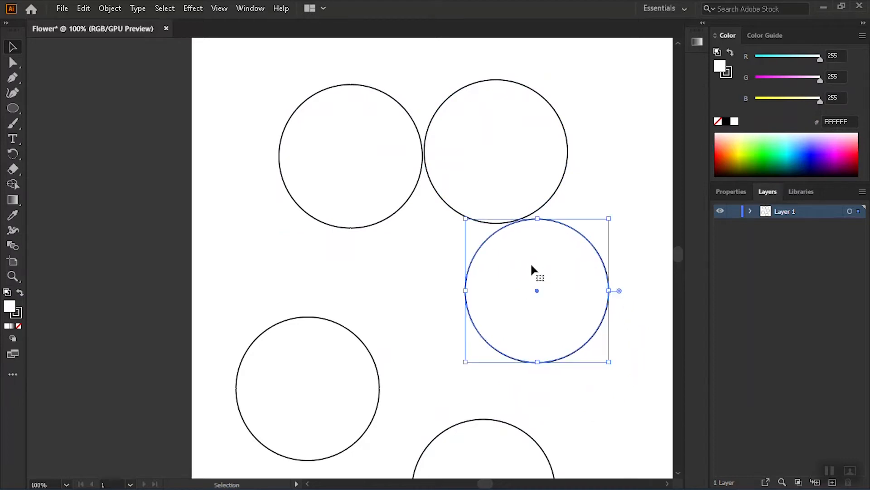
pyautogui.click(494, 190)
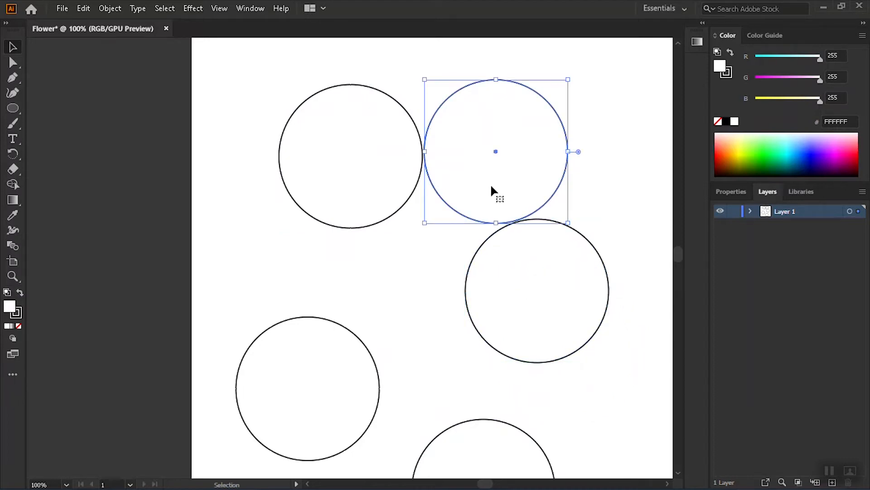
pyautogui.click(559, 317)
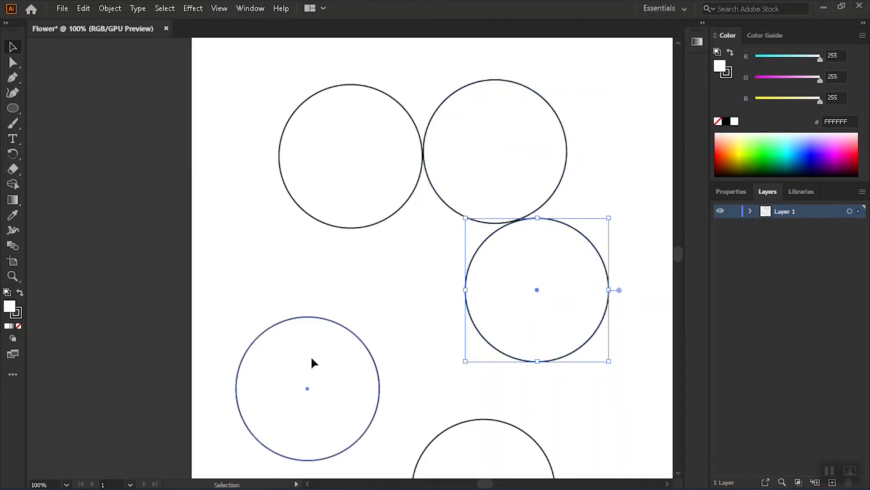
pyautogui.moveTo(312, 359); pyautogui.dragTo(331, 268)
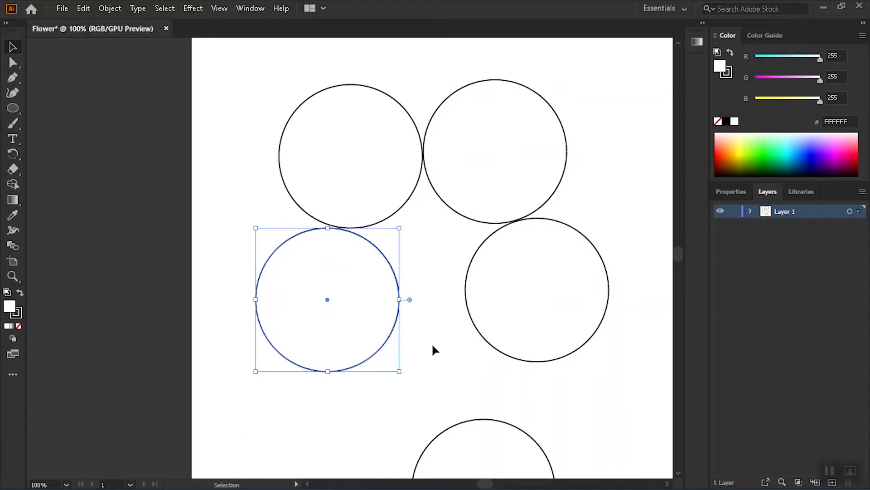
pyautogui.moveTo(500, 450); pyautogui.dragTo(454, 354)
# Nudge the ring's lower-left circle outward to the left and slightly up against the circle above it.
pyautogui.click(370, 292)
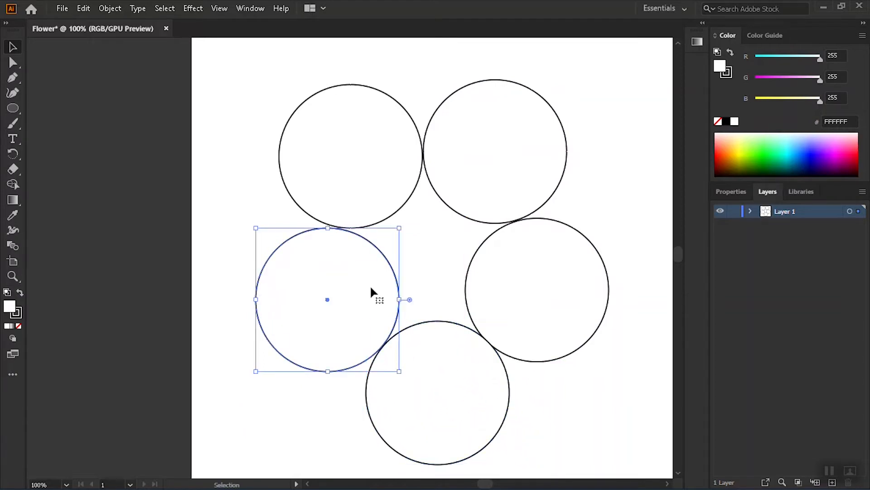
pyautogui.hotkey('shift', 'Left')
pyautogui.hotkey('shift', 'Left')
pyautogui.press('Left')
pyautogui.press('Left')
pyautogui.press('Left')
pyautogui.press('Up')
pyautogui.press('Up')
pyautogui.press('Up')
pyautogui.press('Up')
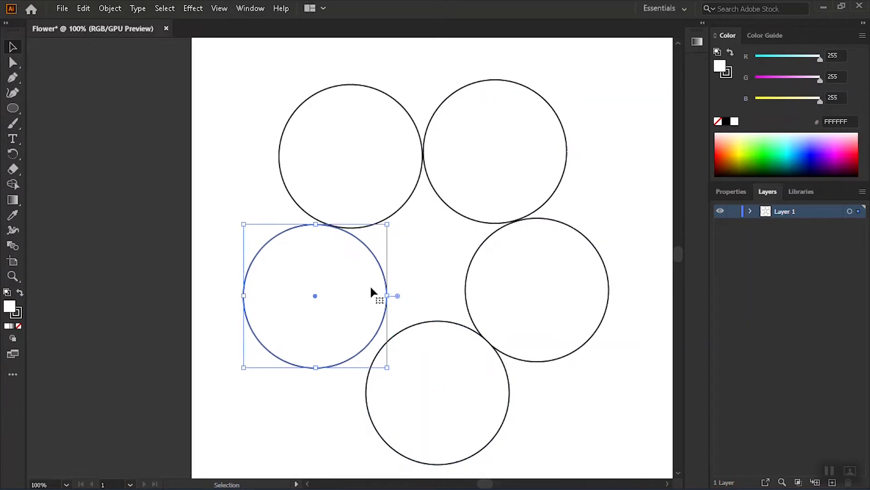
# Nudge the bottom circle left and up until it touches both the left and right circles of the ring.
pyautogui.click(448, 347)
pyautogui.press('Left')
pyautogui.press('Left')
pyautogui.press('Left')
pyautogui.press('Left')
pyautogui.press('Left')
pyautogui.press('Left')
pyautogui.press('Left')
pyautogui.press('Left')
pyautogui.press('Left')
pyautogui.press('Left')
pyautogui.press('Left')
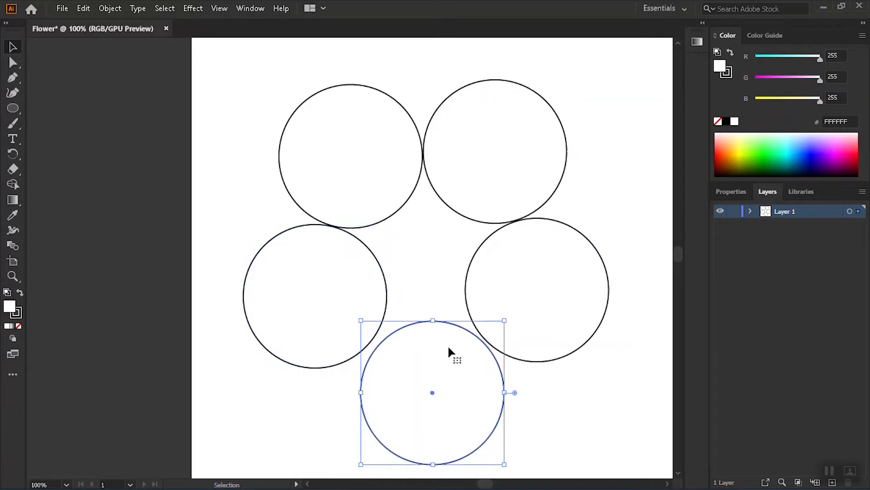
pyautogui.press('Up')
pyautogui.press('Up')
pyautogui.press('Up')
pyautogui.press('Up')
pyautogui.press('Up')
pyautogui.press('Up')
pyautogui.press('Up')
pyautogui.press('Up')
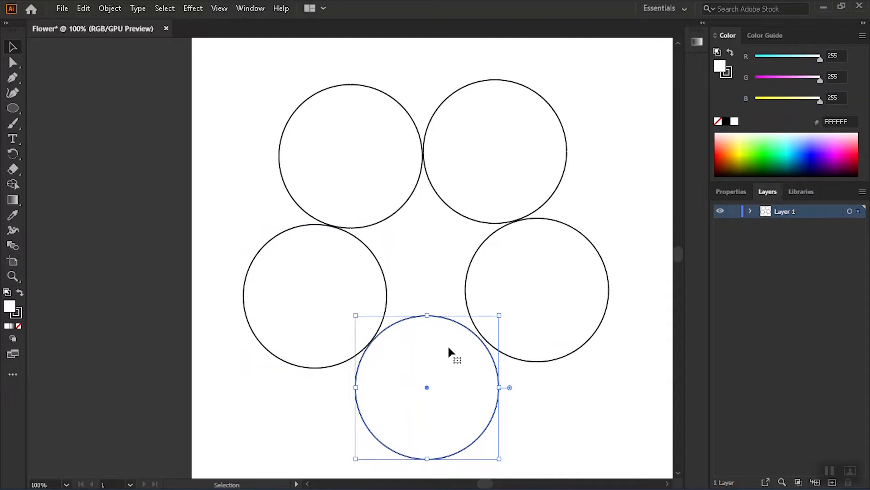
pyautogui.press('Right')
pyautogui.press('Right')
pyautogui.press('Up')
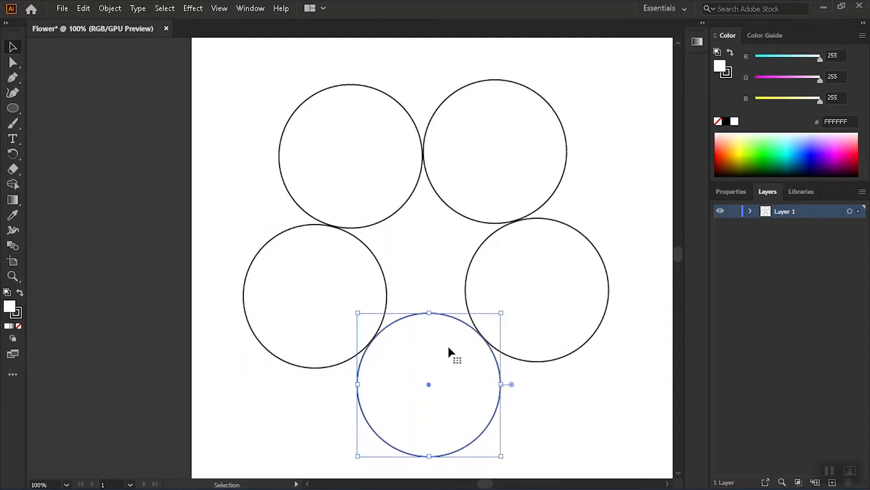
# Shift the right circle slightly outward and the bottom circle up and right to even out the ring.
pyautogui.click(622, 367)
pyautogui.moveTo(529, 275); pyautogui.dragTo(542, 272)
pyautogui.moveTo(462, 401); pyautogui.dragTo(472, 388)
pyautogui.click(545, 416)
# Place a copy of the upper-right circle in the middle of the five-circle ring.
pyautogui.scroll(-3, 474, 302)
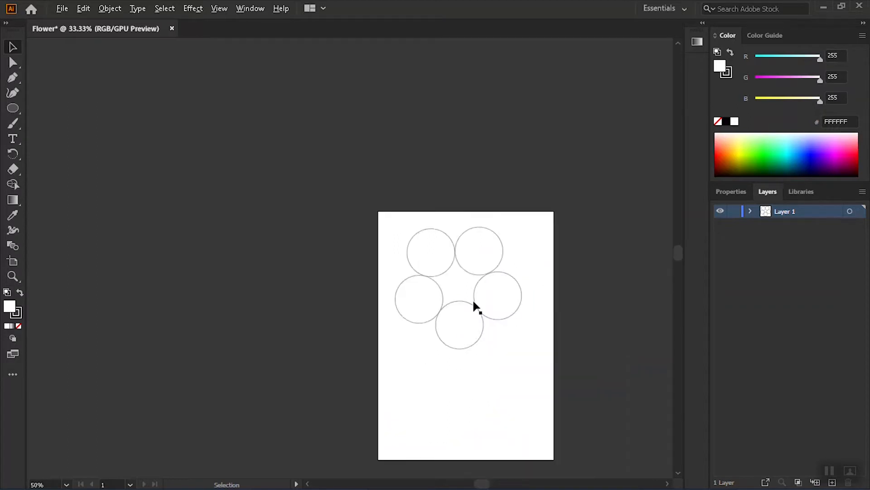
pyautogui.scroll(2, 467, 253)
pyautogui.scroll(1, 583, 430)
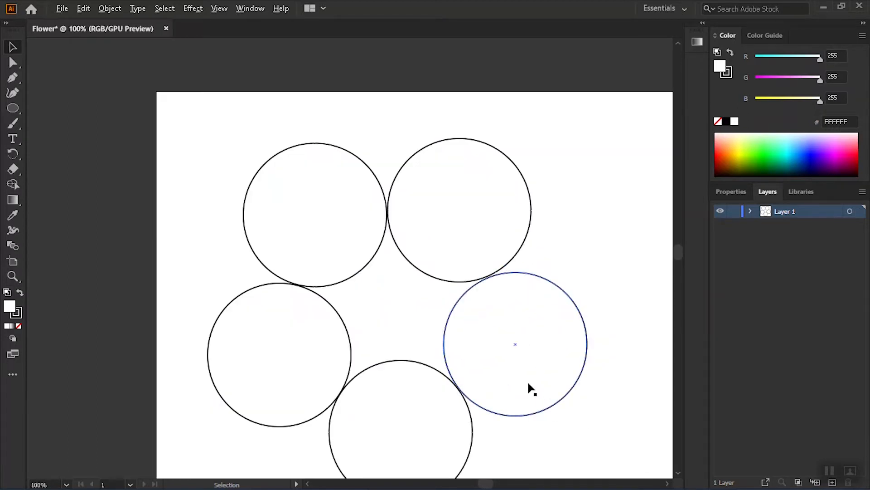
pyautogui.scroll(-1, 528, 383)
pyautogui.moveTo(487, 260); pyautogui.dragTo(443, 330)
pyautogui.scroll(1, 477, 365)
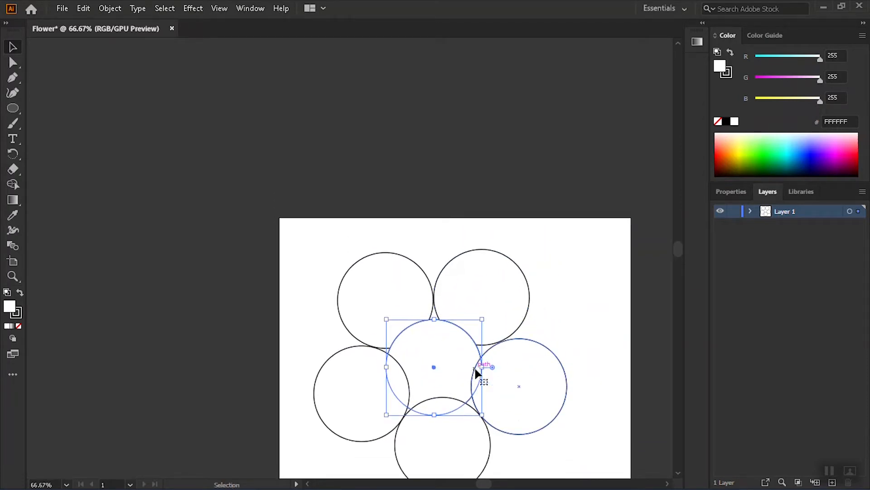
# Expand Layer 1 and send the centre circle to the back, behind the five outer circles.
pyautogui.keyDown('alt'); pyautogui.scroll(2, 462, 367); pyautogui.keyUp('alt')
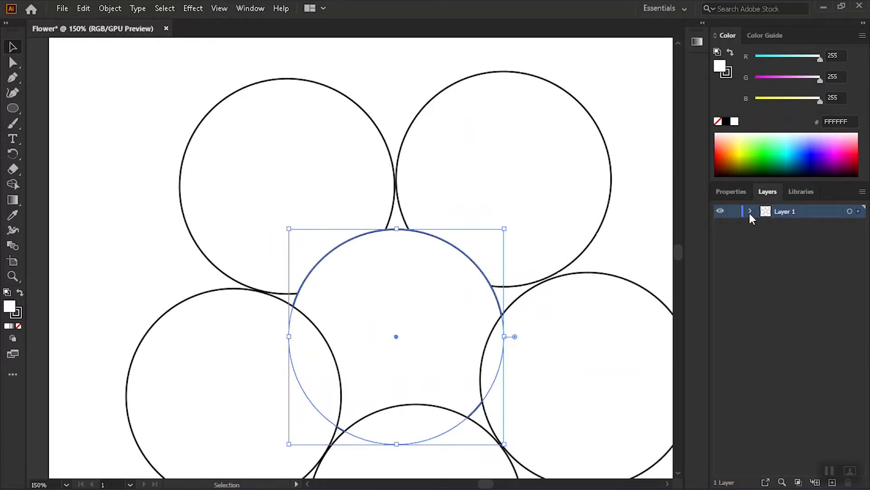
pyautogui.click(750, 212)
pyautogui.moveTo(812, 224); pyautogui.dragTo(813, 295)
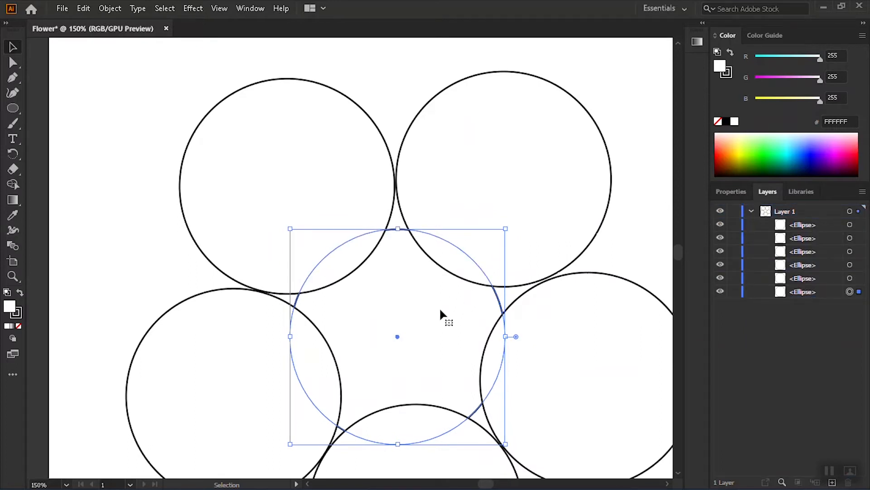
# Fine-tune the positions of the right outer circle and the centre circle so the centre one sits evenly within the ring.
pyautogui.click(576, 349)
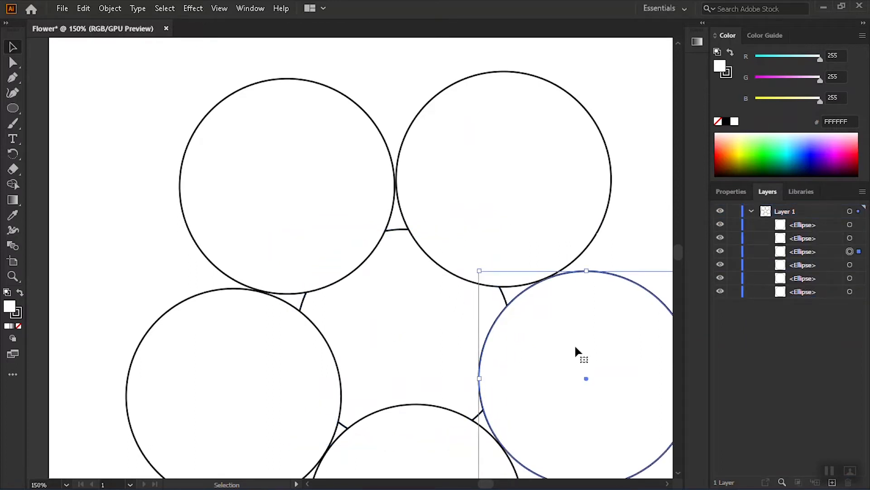
pyautogui.click(389, 334)
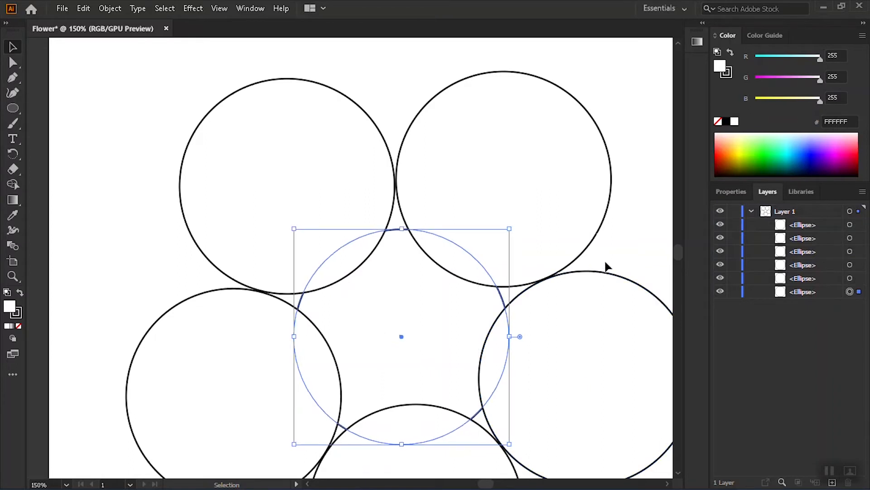
pyautogui.press('Left')
pyautogui.press('Left')
pyautogui.press('Left')
pyautogui.press('Left')
pyautogui.press('Left')
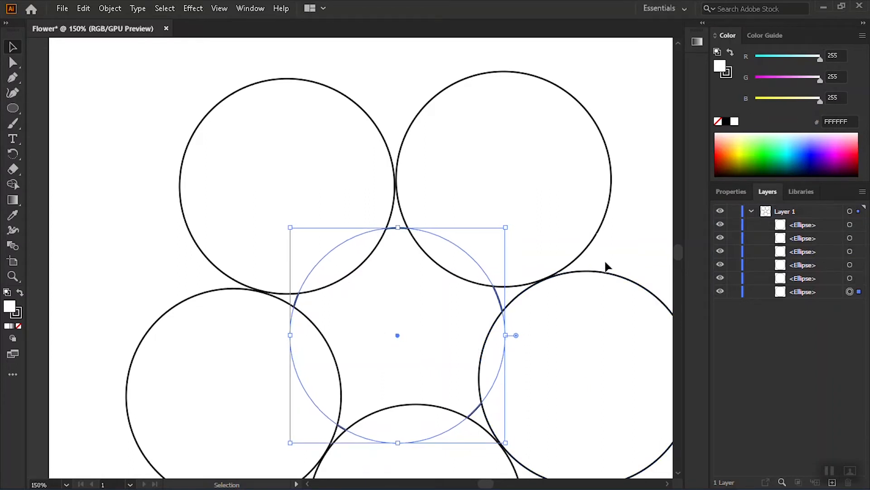
# Bring the centre circle to the top of Layer 1's stacking order and deselect it.
pyautogui.moveTo(824, 296); pyautogui.dragTo(818, 224)
pyautogui.click(626, 94)
pyautogui.scroll(-2, 572, 306)
pyautogui.scroll(-1, 529, 349)
pyautogui.scroll(3, 423, 255)
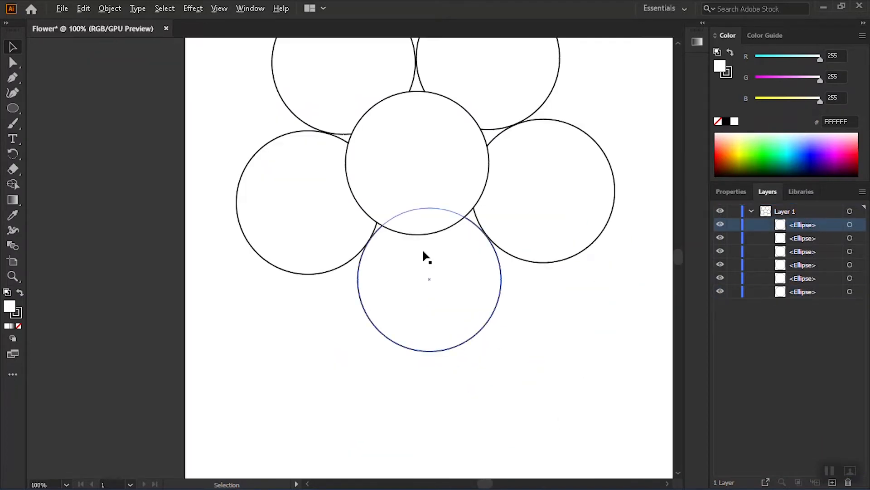
pyautogui.scroll(-2, 579, 420)
pyautogui.scroll(-5, 564, 418)
pyautogui.scroll(3, 571, 387)
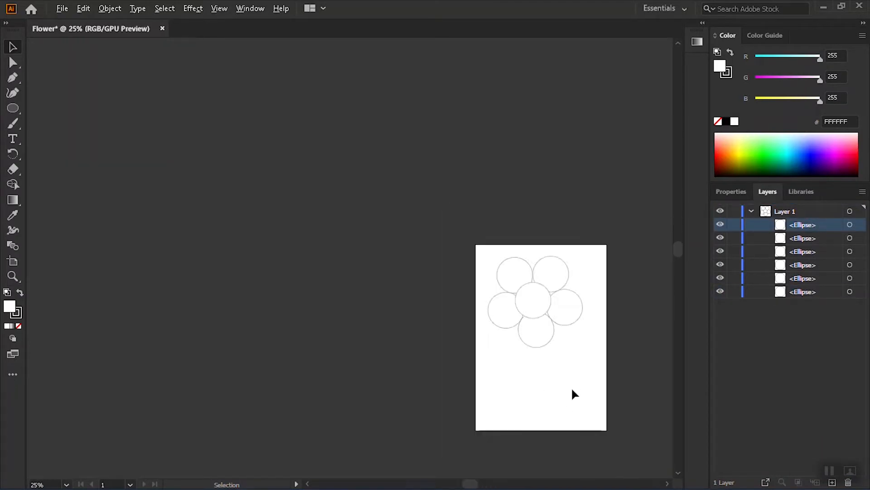
pyautogui.moveTo(467, 218); pyautogui.dragTo(466, 217)
pyautogui.scroll(2, 523, 228)
pyautogui.moveTo(396, 200); pyautogui.dragTo(444, 240)
pyautogui.moveTo(544, 324); pyautogui.dragTo(511, 284)
pyautogui.click(600, 422)
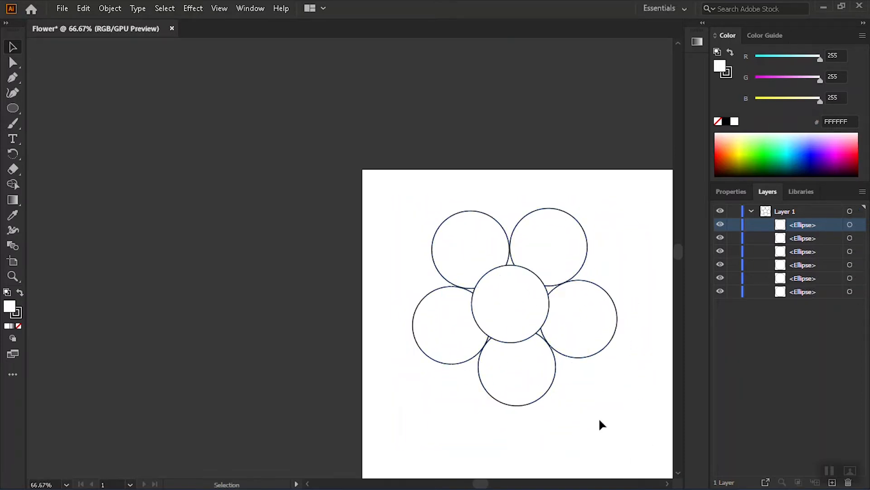
pyautogui.scroll(-1, 617, 423)
# Collapse Layer 1 and add a new layer above it.
pyautogui.click(752, 211)
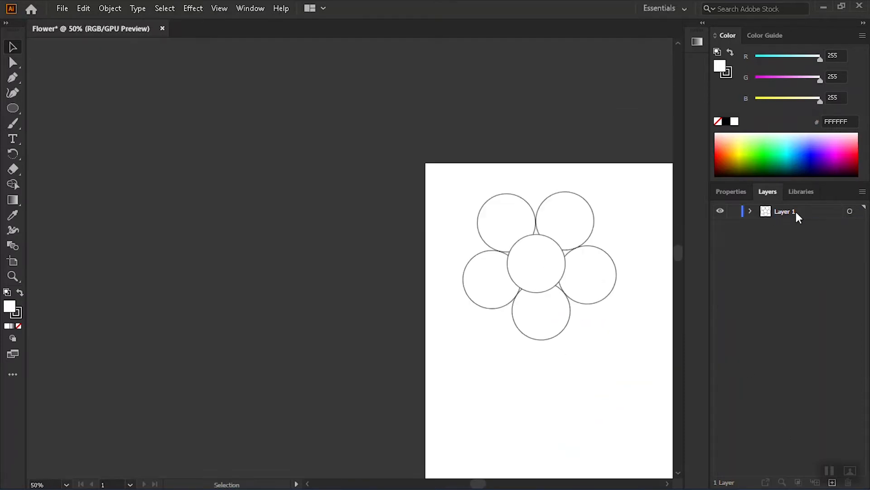
pyautogui.click(794, 212)
pyautogui.scroll(-2, 700, 361)
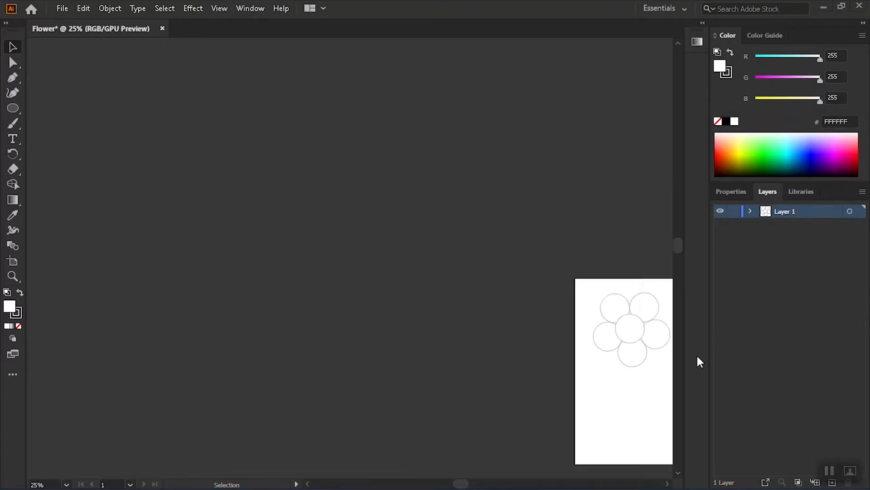
pyautogui.scroll(4, 640, 376)
pyautogui.scroll(1, 796, 442)
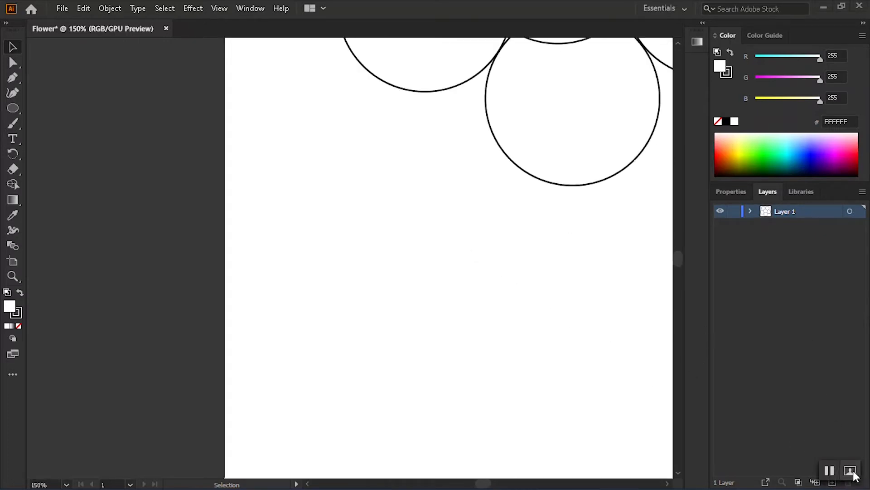
pyautogui.click(833, 482)
pyautogui.scroll(-3, 559, 270)
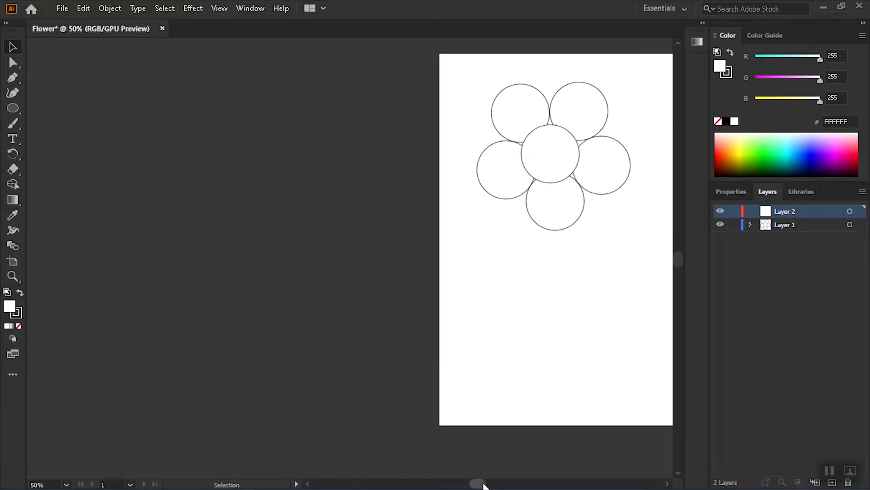
# Draw a tall, narrow rectangle for the stem on Layer 2 and place it below and to the right of the bottom petal.
pyautogui.scroll(1, 488, 265)
pyautogui.click(12, 108)
pyautogui.click(68, 107)
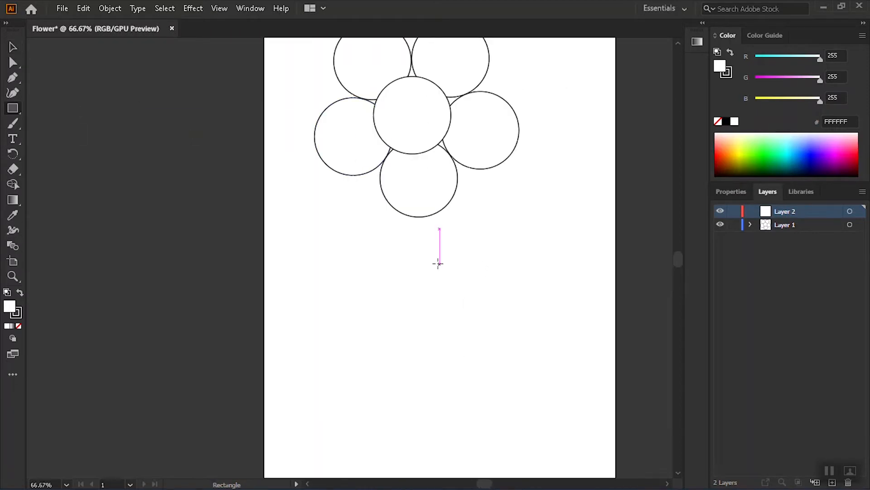
pyautogui.moveTo(469, 194)
pyautogui.mouseDown()
pyautogui.moveTo(479, 466)
pyautogui.moveTo(480, 456)
pyautogui.mouseUp()
pyautogui.press('v')
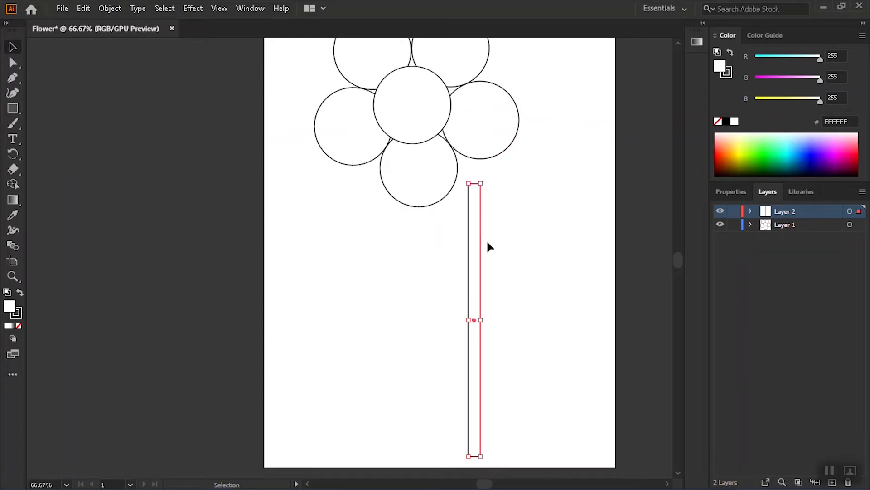
pyautogui.moveTo(476, 235); pyautogui.dragTo(512, 239)
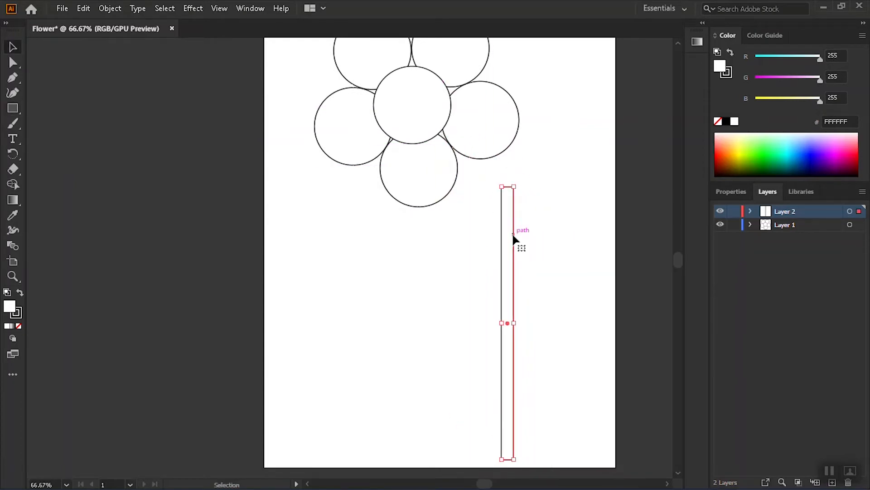
# Bend the stem's upper end toward the flower with the Curvature tool, adding curve points along both long edges.
pyautogui.click(14, 93)
pyautogui.scroll(1, 525, 179)
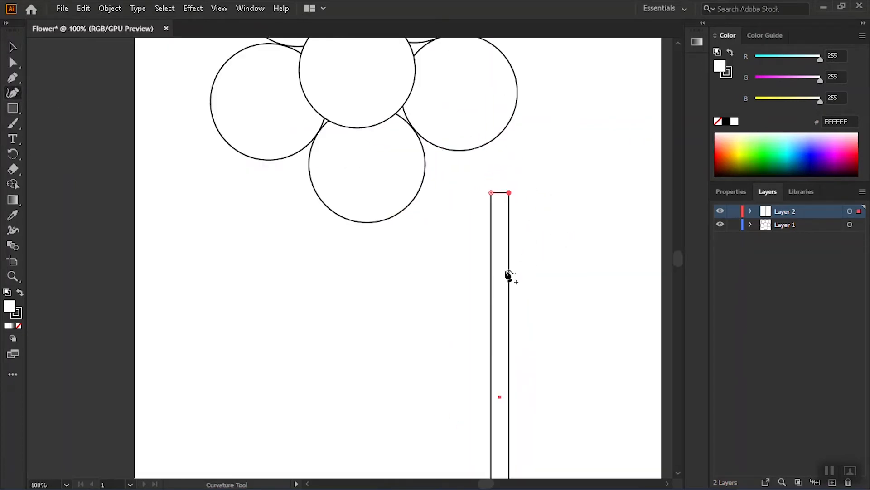
pyautogui.moveTo(497, 194); pyautogui.dragTo(464, 194)
pyautogui.click(479, 281)
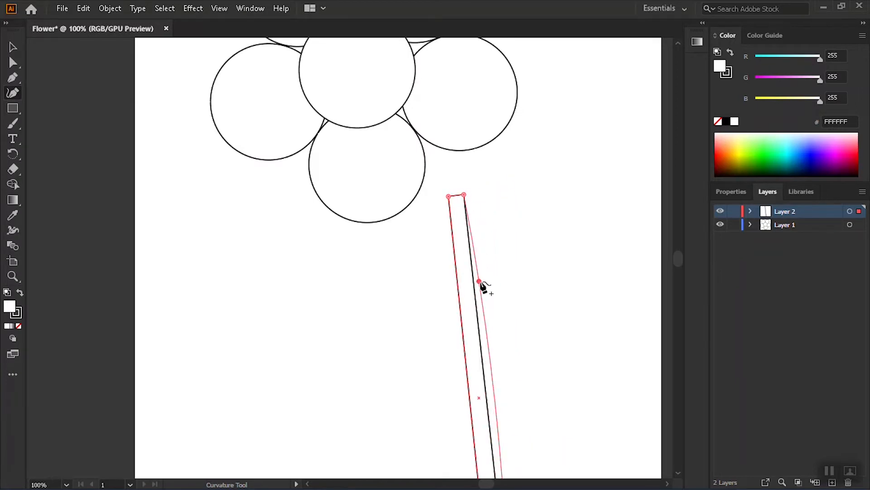
pyautogui.moveTo(458, 284); pyautogui.dragTo(464, 289)
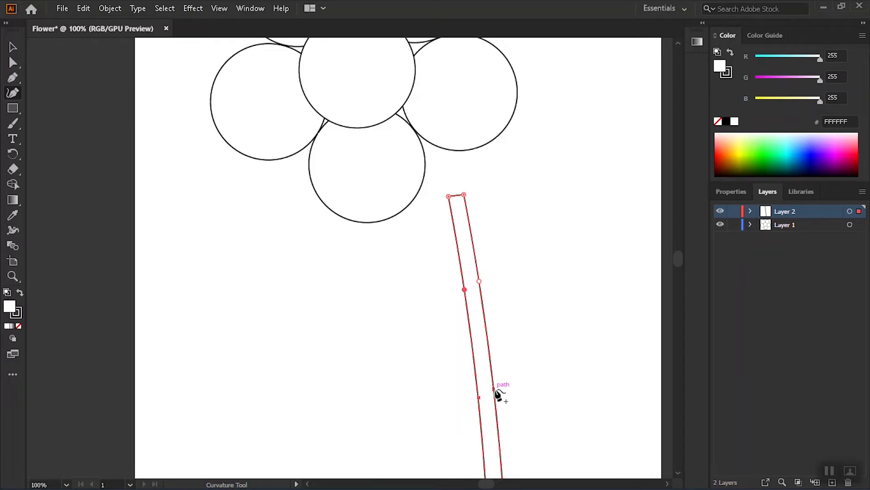
pyautogui.moveTo(493, 389)
pyautogui.mouseDown()
pyautogui.moveTo(503, 388)
pyautogui.moveTo(480, 389)
pyautogui.mouseUp()
pyautogui.scroll(-2, 515, 402)
pyautogui.scroll(2, 506, 430)
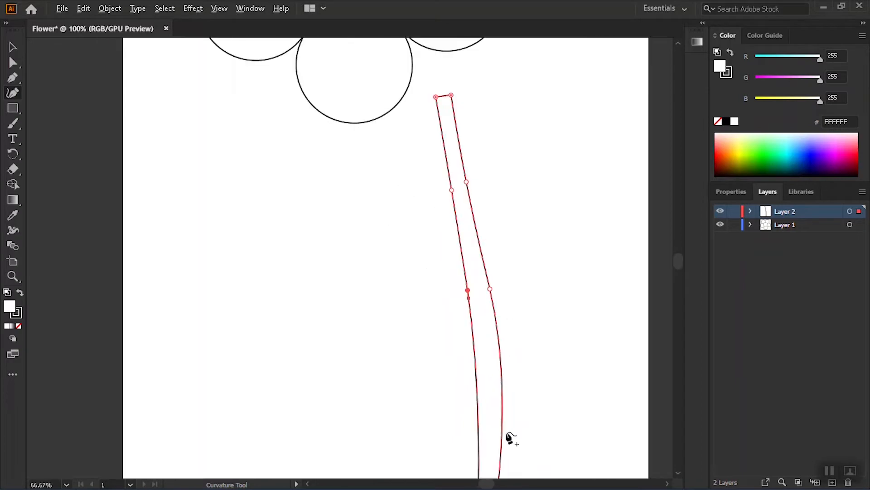
# Add more curve points along the middle and lower parts of both stem edges to make the outline wavy.
pyautogui.moveTo(499, 340); pyautogui.dragTo(470, 353)
pyautogui.click(497, 368)
pyautogui.click(499, 405)
pyautogui.click(476, 407)
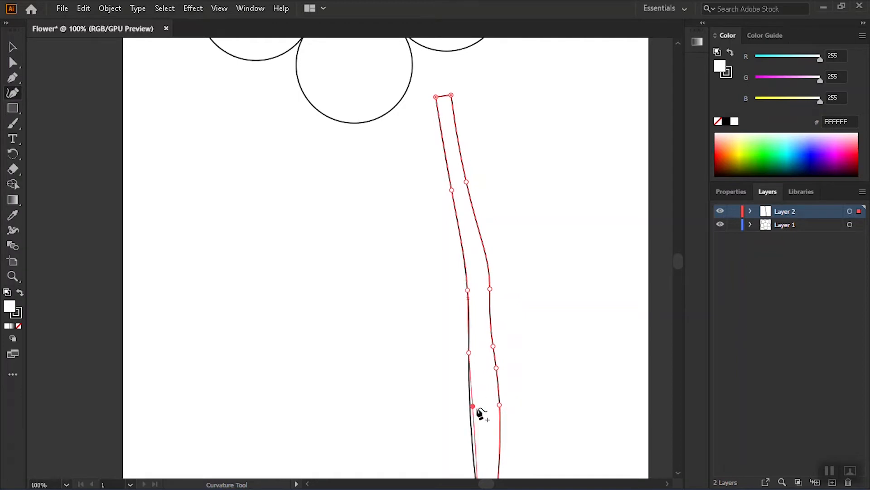
pyautogui.click(497, 354)
pyautogui.moveTo(490, 313); pyautogui.dragTo(492, 313)
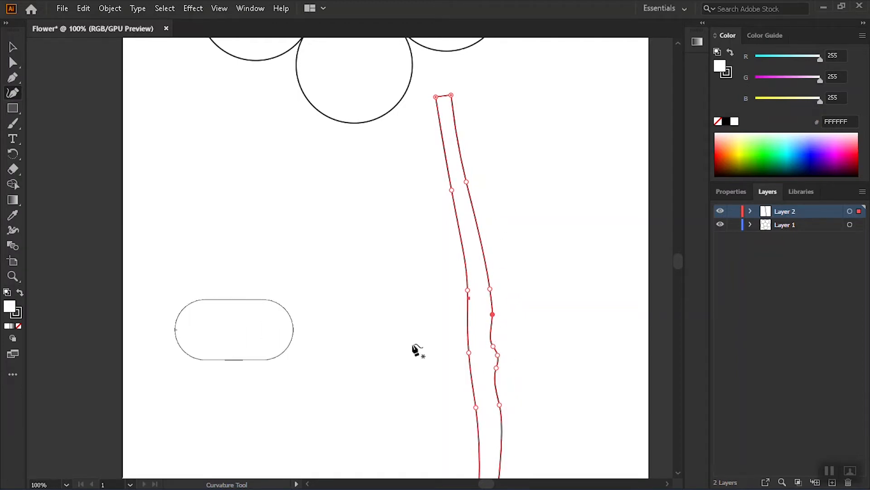
# Smooth the uneven bump on the stem's right edge and bend the left edge inward beside it.
pyautogui.scroll(4, 408, 320)
pyautogui.moveTo(386, 144); pyautogui.dragTo(378, 145)
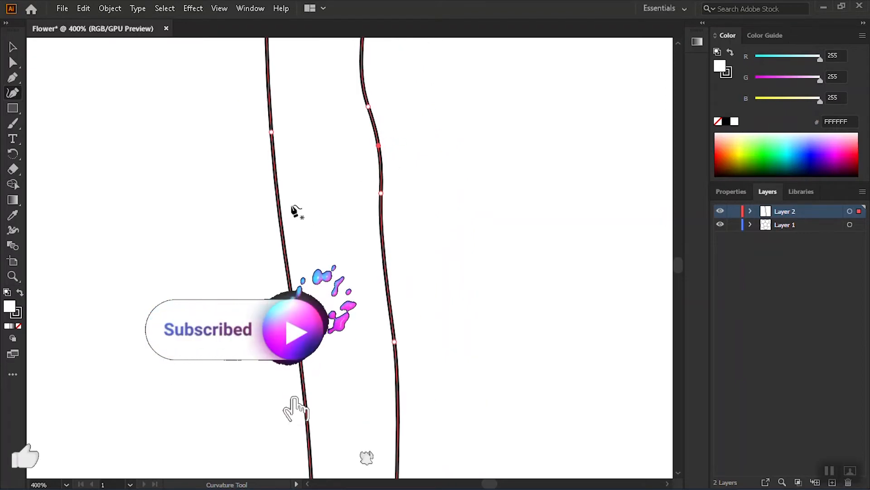
pyautogui.click(279, 207)
pyautogui.moveTo(279, 208); pyautogui.dragTo(288, 215)
pyautogui.scroll(-5, 554, 415)
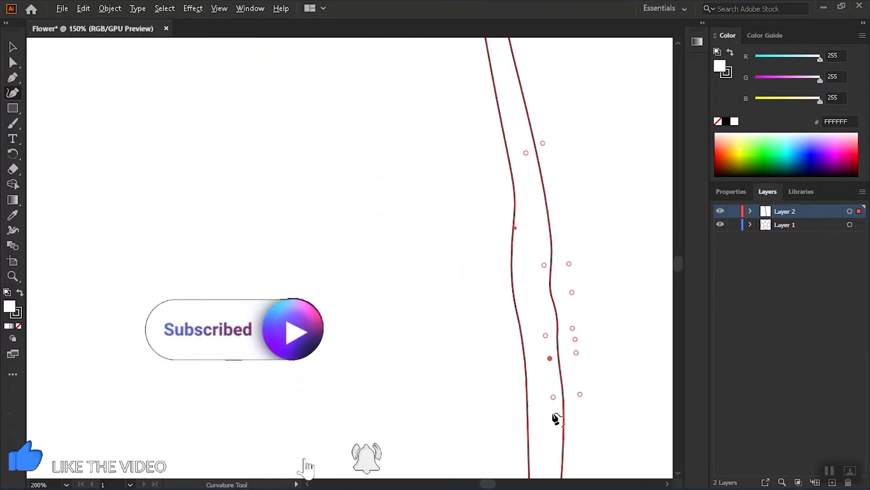
# Bulge both edges of the stem slightly outward just above its base.
pyautogui.scroll(3, 475, 377)
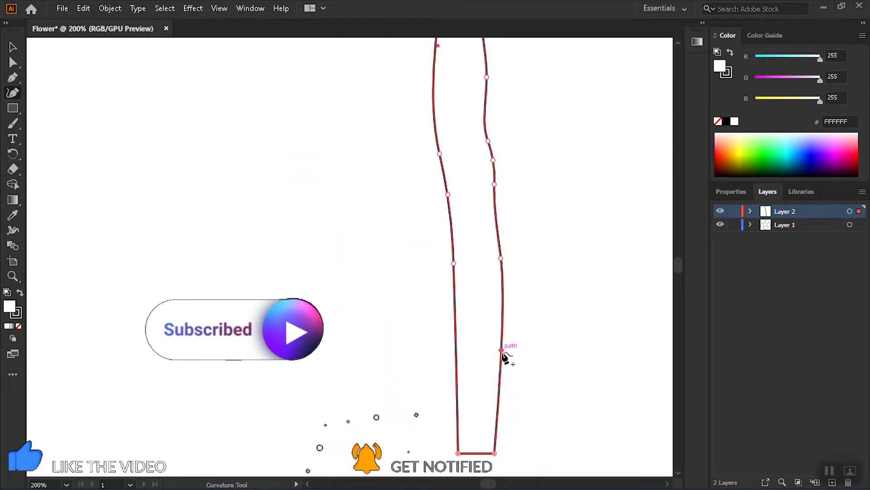
pyautogui.moveTo(504, 358); pyautogui.dragTo(509, 360)
pyautogui.moveTo(454, 364); pyautogui.dragTo(450, 364)
pyautogui.scroll(-4, 455, 299)
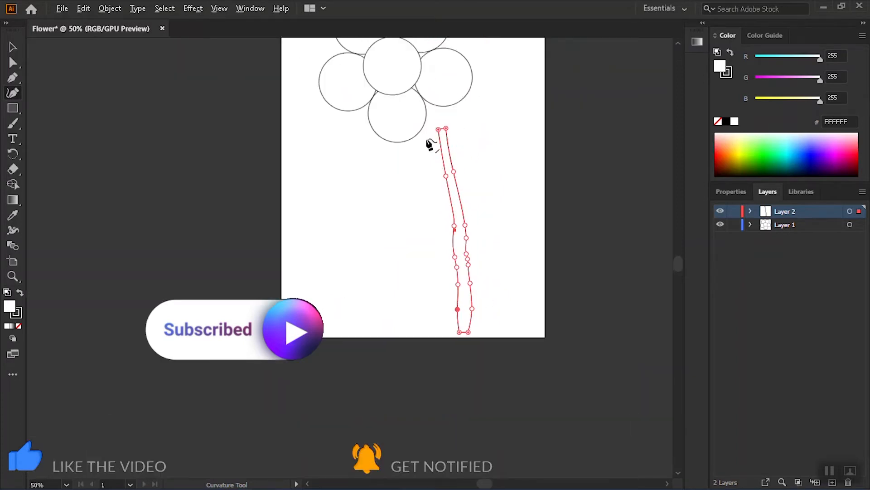
# Add curve points along both edges of the stem's upper half and reshape its top corners into a pointed tip.
pyautogui.scroll(3, 439, 144)
pyautogui.click(446, 180)
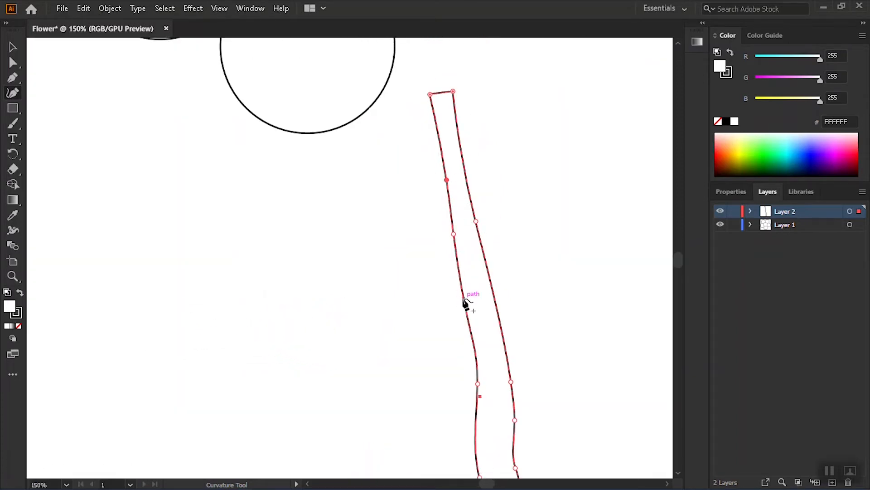
pyautogui.moveTo(465, 300); pyautogui.dragTo(502, 299)
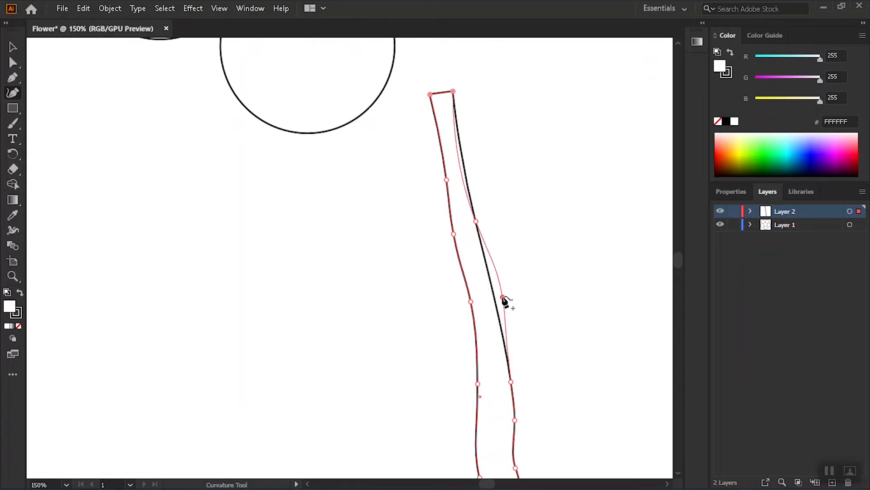
pyautogui.click(465, 157)
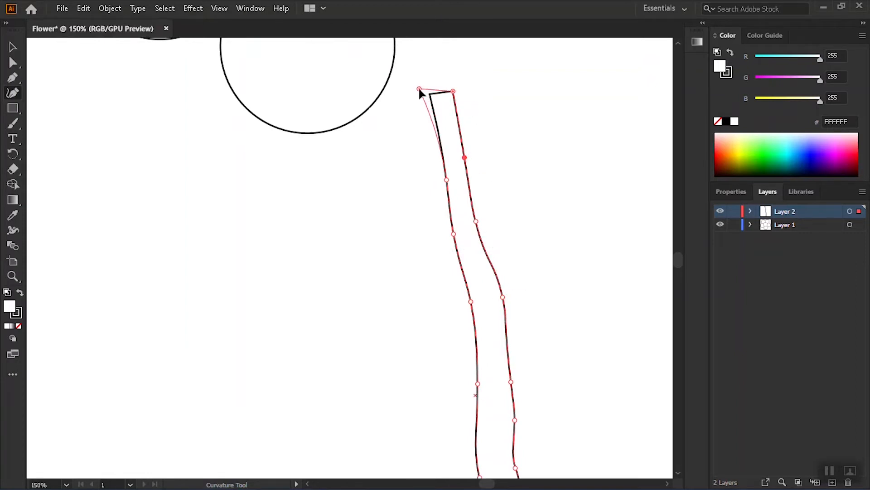
pyautogui.click(446, 95)
# Move the finished stem farther right on the artboard, away from the flower.
pyautogui.scroll(-4, 550, 226)
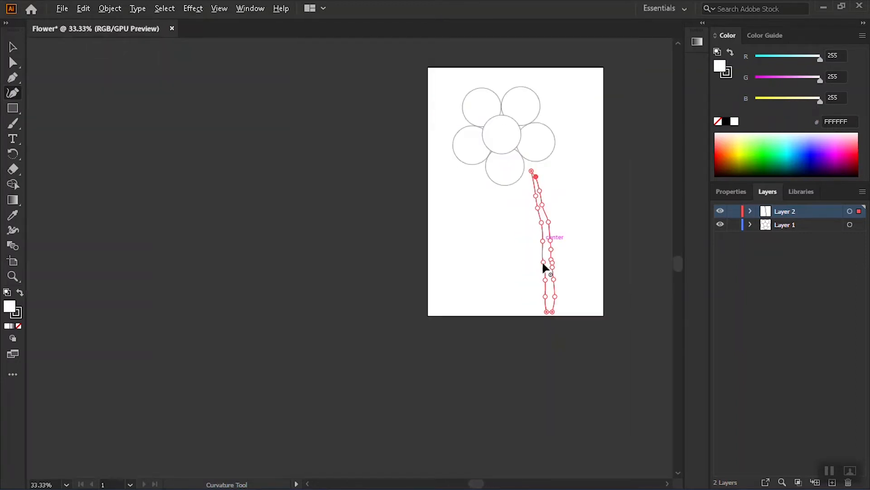
pyautogui.scroll(2, 577, 297)
pyautogui.scroll(1, 542, 113)
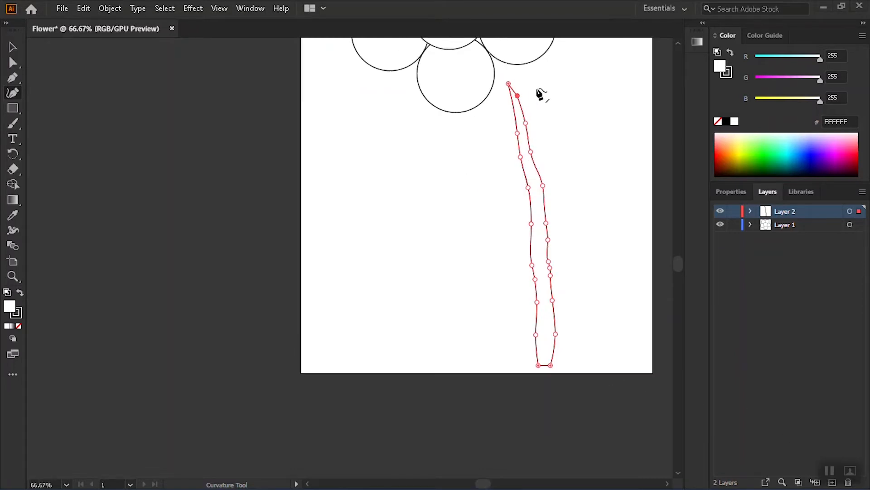
pyautogui.press('v')
pyautogui.moveTo(534, 167); pyautogui.dragTo(600, 157)
# Fill the upper-left petal with a radial gradient.
pyautogui.scroll(5, 482, 97)
pyautogui.scroll(1, 437, 165)
pyautogui.click(434, 170)
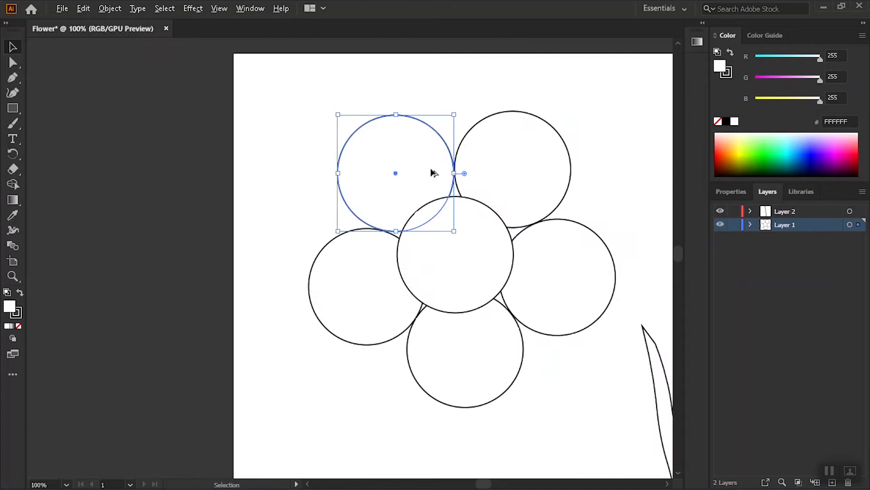
pyautogui.click(13, 326)
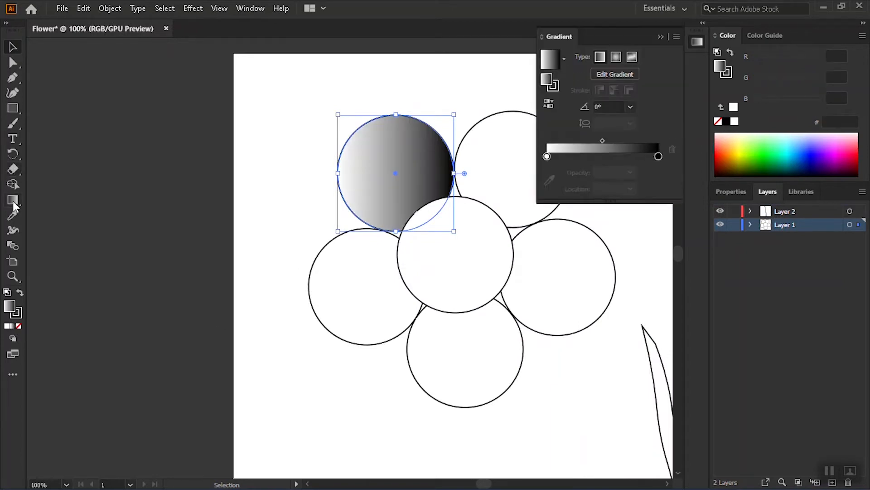
pyautogui.click(618, 61)
pyautogui.click(547, 156)
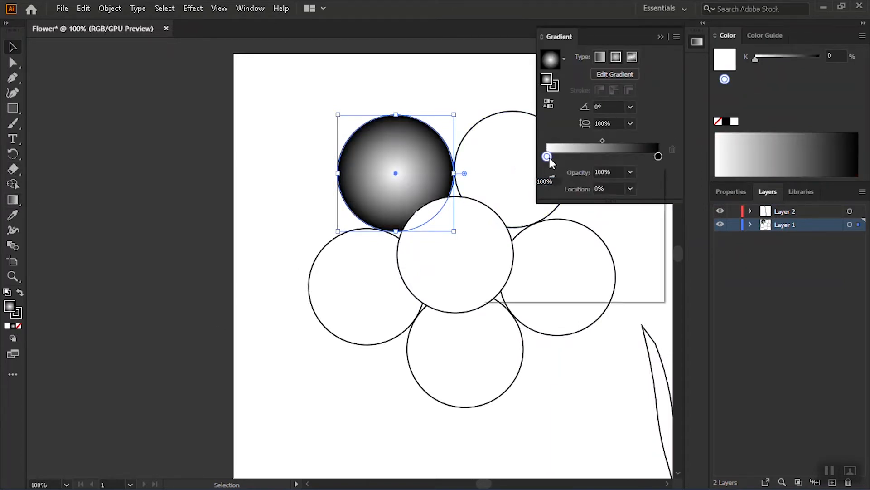
# Set the petal gradient's centre colour to the orange-red C=0 M=75 Y=100 K=0 swatch and its outer colour to yellow F2F91C.
pyautogui.doubleClick(547, 157)
pyautogui.click(494, 224)
pyautogui.click(629, 197)
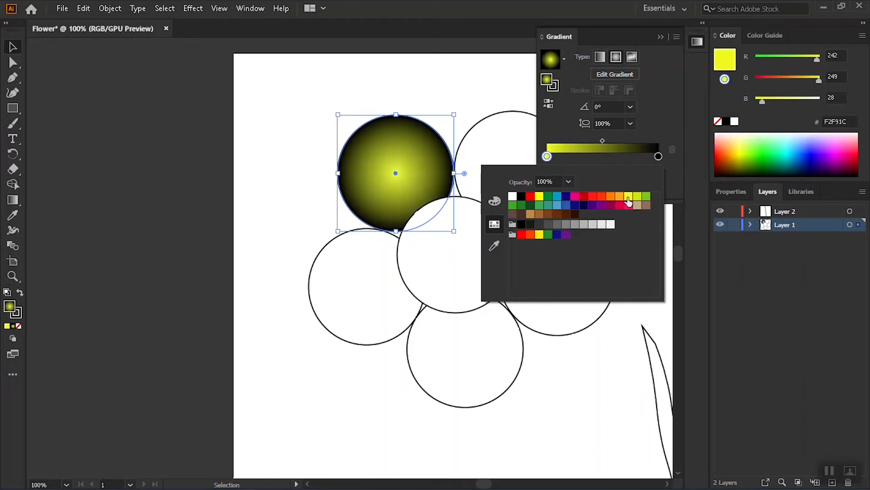
pyautogui.click(593, 196)
pyautogui.click(602, 196)
pyautogui.click(521, 234)
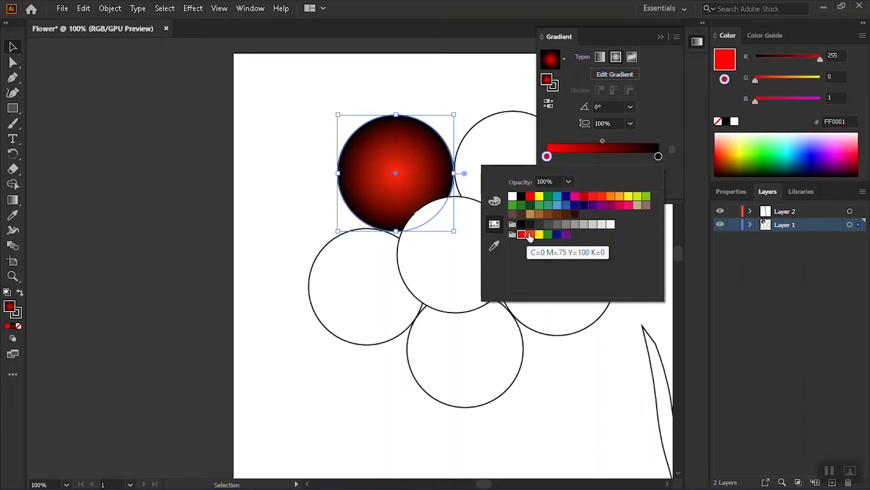
pyautogui.click(531, 234)
pyautogui.click(658, 156)
pyautogui.doubleClick(659, 156)
pyautogui.click(628, 196)
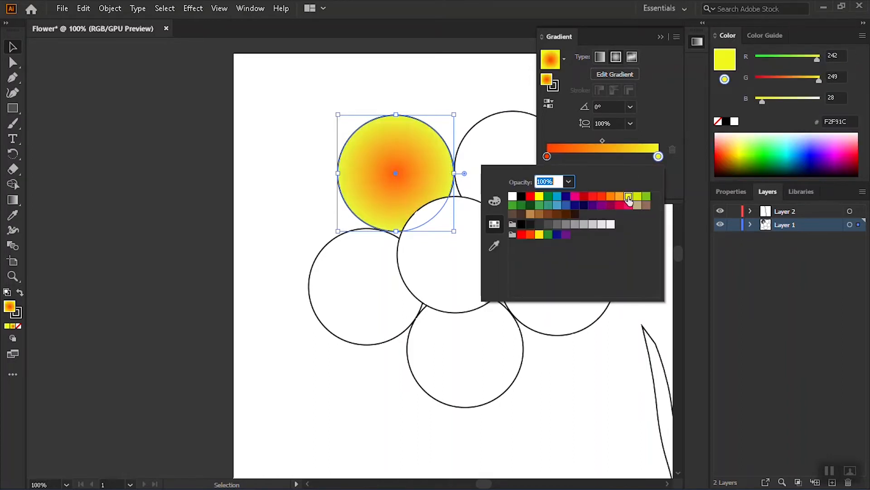
# Set the gradient's centre colour to yellow F2F91C and its outer colour to orange-red FE330A, with the outer stop at about 83%.
pyautogui.click(659, 156)
pyautogui.moveTo(548, 156)
pyautogui.mouseDown()
pyautogui.moveTo(578, 157)
pyautogui.moveTo(551, 156)
pyautogui.mouseUp()
pyautogui.doubleClick(551, 156)
pyautogui.click(628, 196)
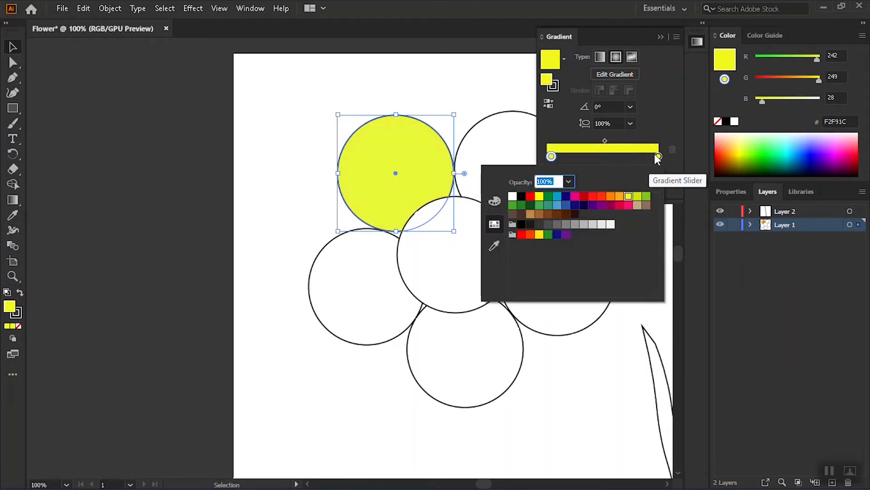
pyautogui.click(605, 197)
pyautogui.moveTo(659, 156); pyautogui.dragTo(646, 157)
# Apply the same yellow-to-orange-red radial gradient to the other four outer petals, leaving the centre circle white, and deselect.
pyautogui.click(521, 188)
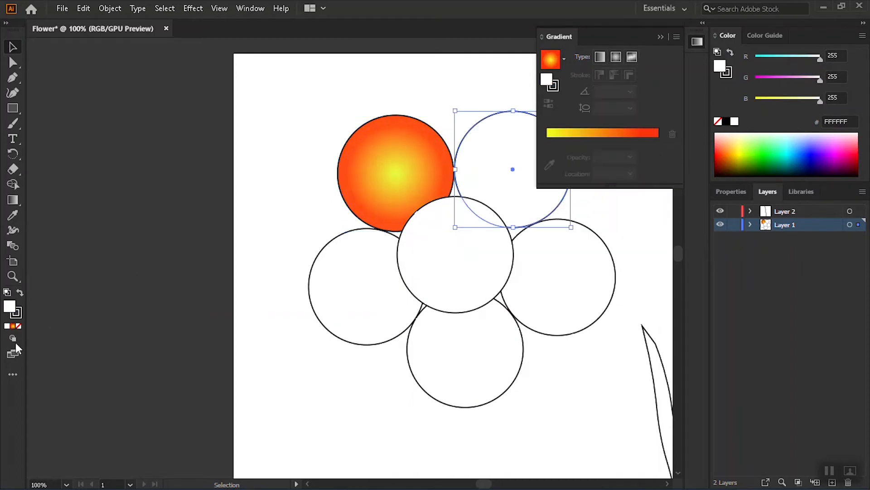
pyautogui.click(12, 326)
pyautogui.click(316, 298)
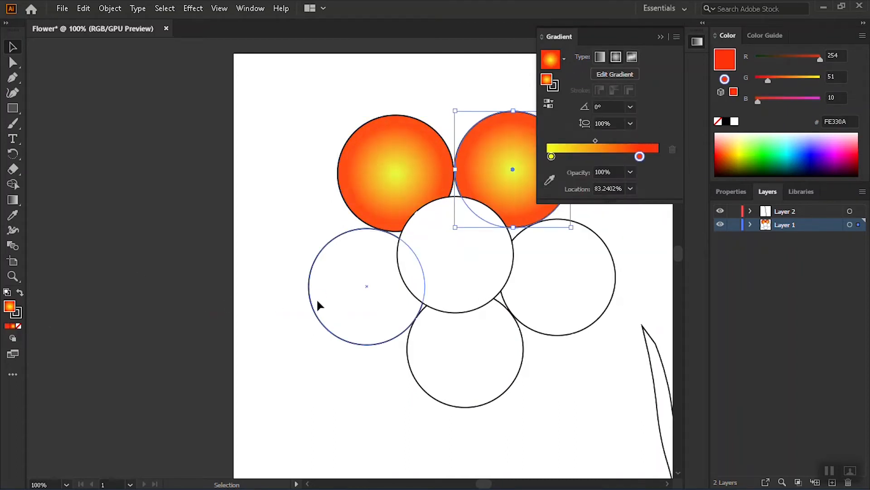
pyautogui.click(14, 330)
pyautogui.click(456, 380)
pyautogui.click(14, 328)
pyautogui.click(559, 260)
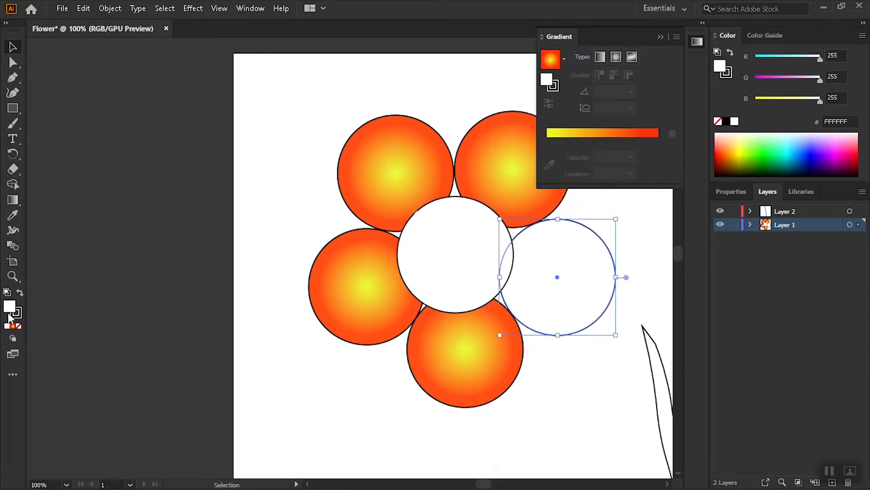
pyautogui.click(14, 328)
pyautogui.click(524, 330)
pyautogui.scroll(-3, 501, 328)
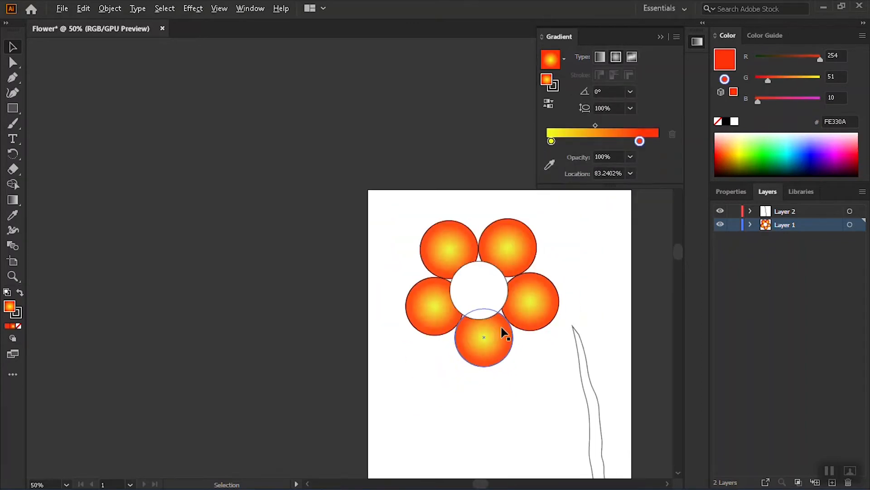
# Fill the flower's white centre circle with the same yellow-to-orange-red radial gradient as the petals.
pyautogui.scroll(4, 481, 294)
pyautogui.click(519, 308)
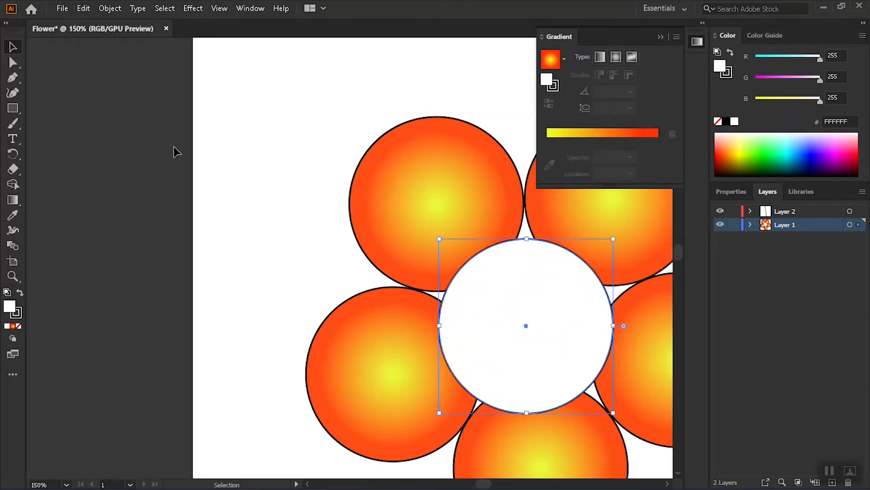
pyautogui.click(14, 329)
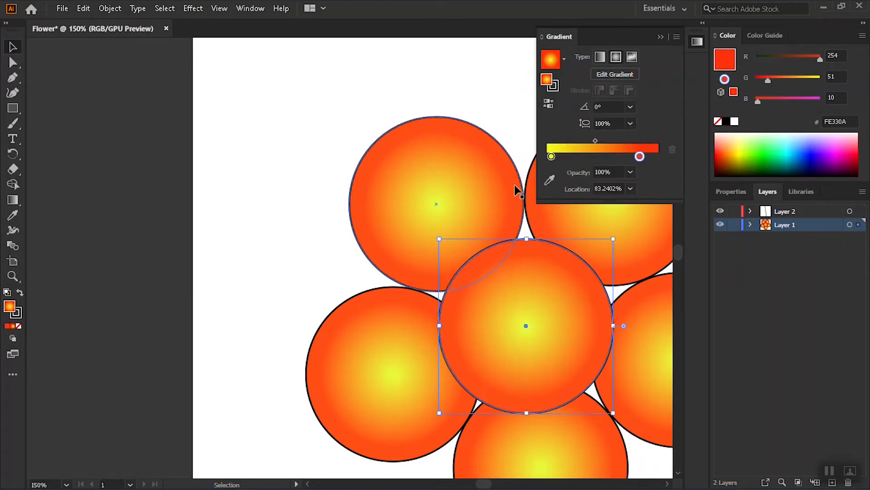
# Set the centre circle's gradient to red FD1A16 in the middle, trying yellow FFFF01 and then light grey F2F2F2 for the outside.
pyautogui.doubleClick(551, 156)
pyautogui.click(593, 196)
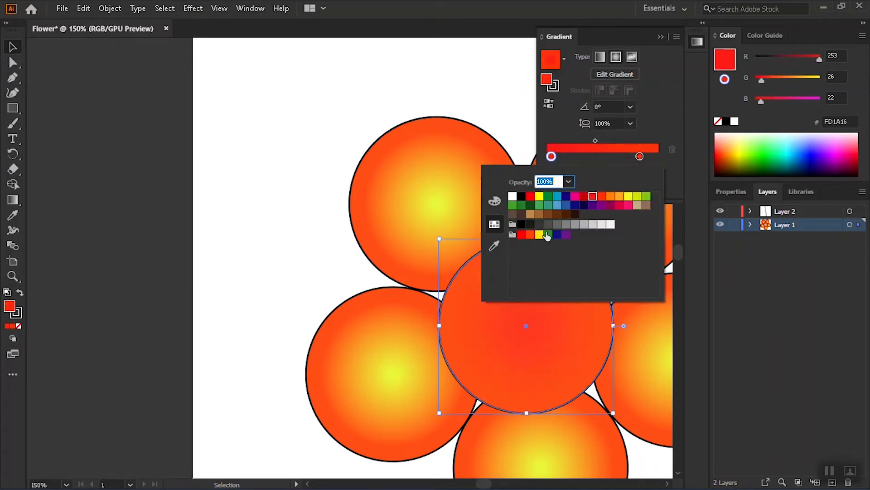
pyautogui.doubleClick(639, 157)
pyautogui.click(539, 196)
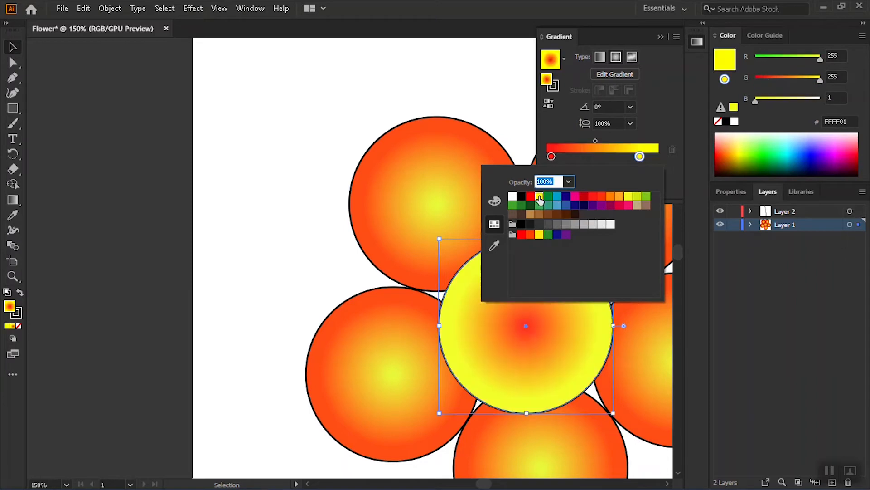
pyautogui.click(530, 196)
pyautogui.click(590, 226)
pyautogui.click(611, 224)
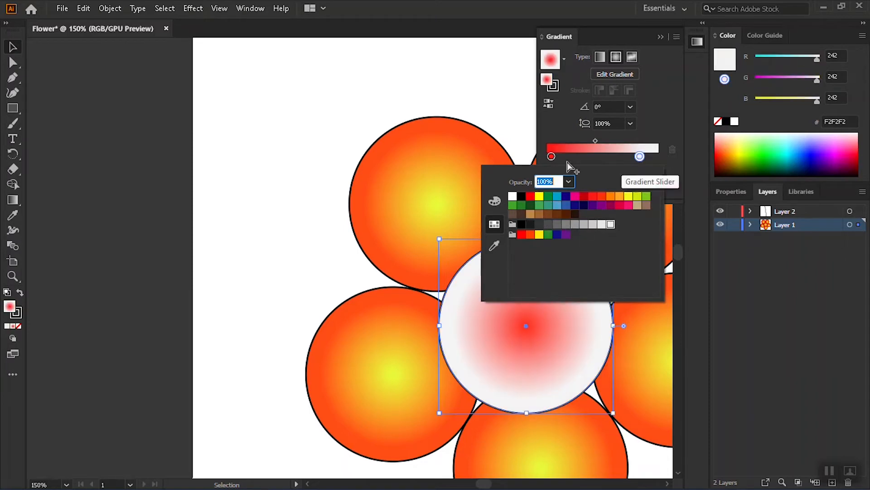
# Set the centre circle's gradient to light grey F2F2F2 in the middle and red FD1A16 on the outside.
pyautogui.click(552, 157)
pyautogui.moveTo(552, 156)
pyautogui.mouseDown()
pyautogui.moveTo(650, 156)
pyautogui.moveTo(566, 157)
pyautogui.mouseUp()
pyautogui.doubleClick(566, 156)
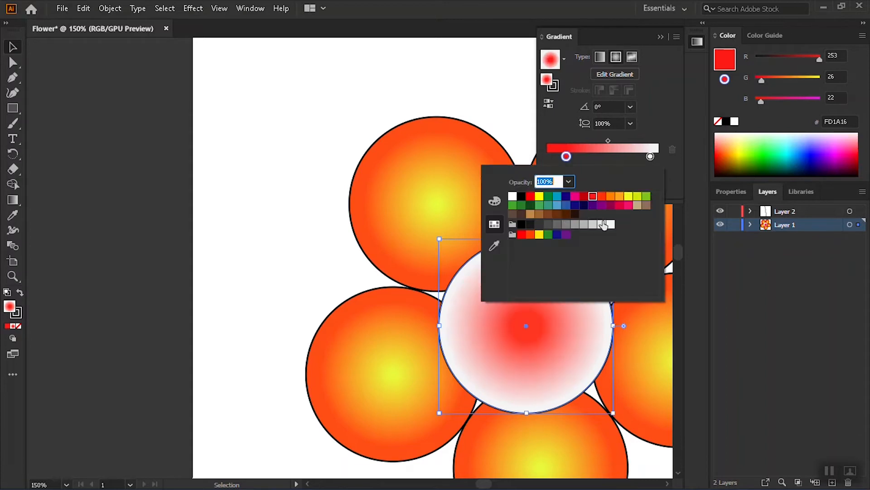
pyautogui.click(603, 223)
pyautogui.click(651, 157)
pyautogui.doubleClick(651, 157)
pyautogui.click(593, 196)
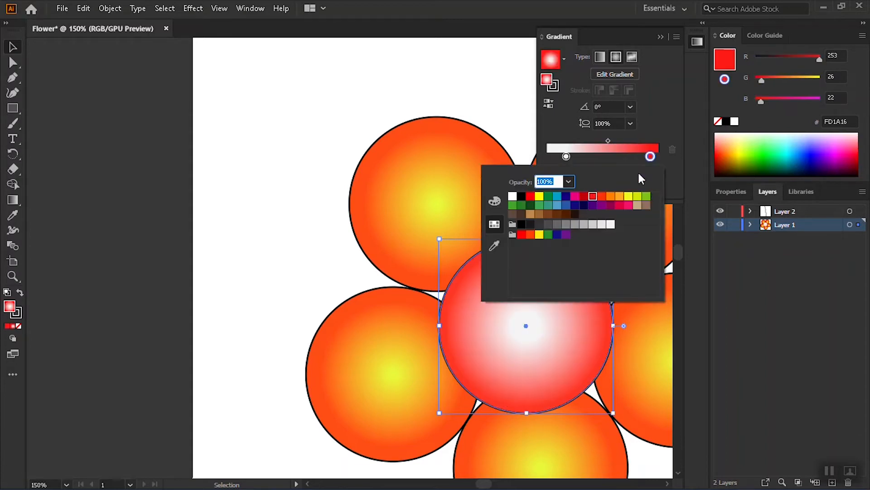
# Place the centre circle's light grey gradient stop at about 20% and its red stop at about 83%, and deselect.
pyautogui.click(650, 156)
pyautogui.moveTo(654, 156); pyautogui.dragTo(568, 159)
pyautogui.click(494, 132)
pyautogui.scroll(-2, 498, 470)
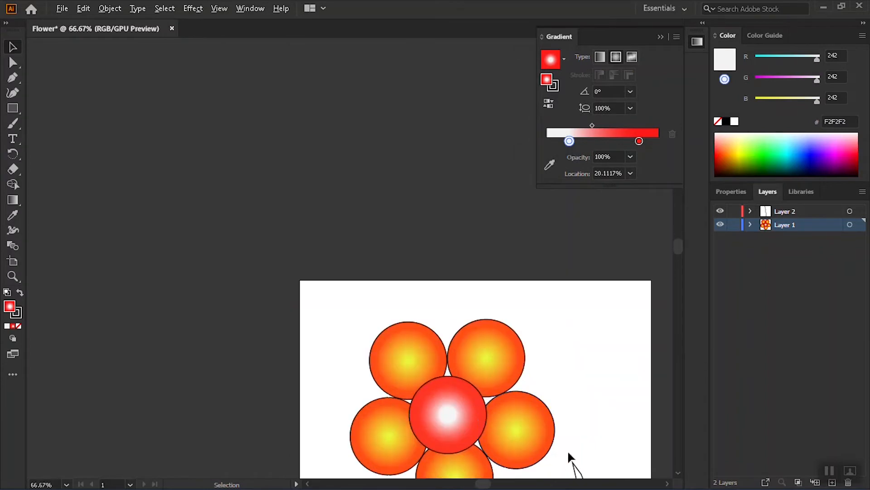
# Remove the outline from the flower's upper-right petal.
pyautogui.scroll(-3, 589, 408)
pyautogui.scroll(1, 606, 364)
pyautogui.click(453, 130)
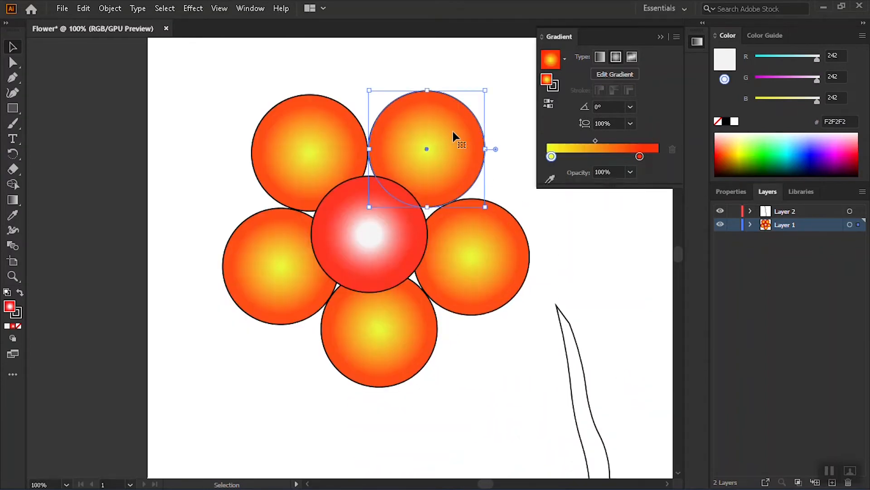
pyautogui.click(661, 36)
pyautogui.click(730, 192)
pyautogui.click(722, 350)
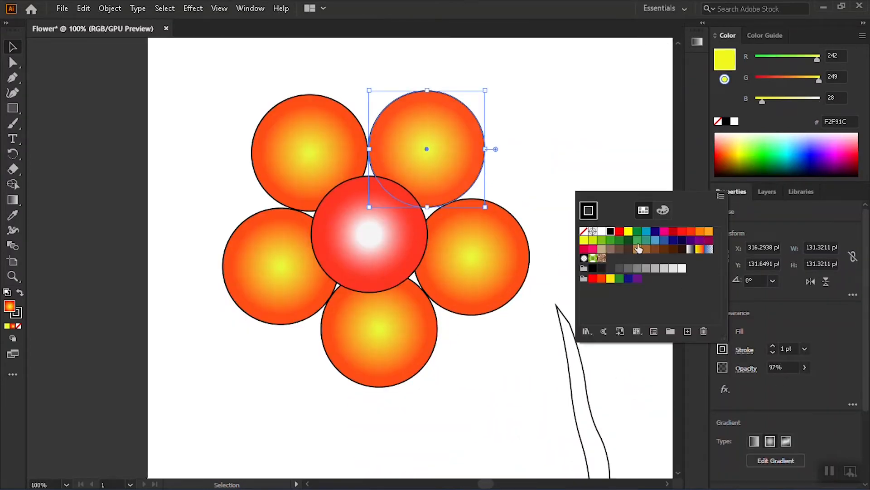
pyautogui.click(589, 210)
# Select all six flower circles, remove their outlines and deselect.
pyautogui.moveTo(243, 111); pyautogui.dragTo(242, 110)
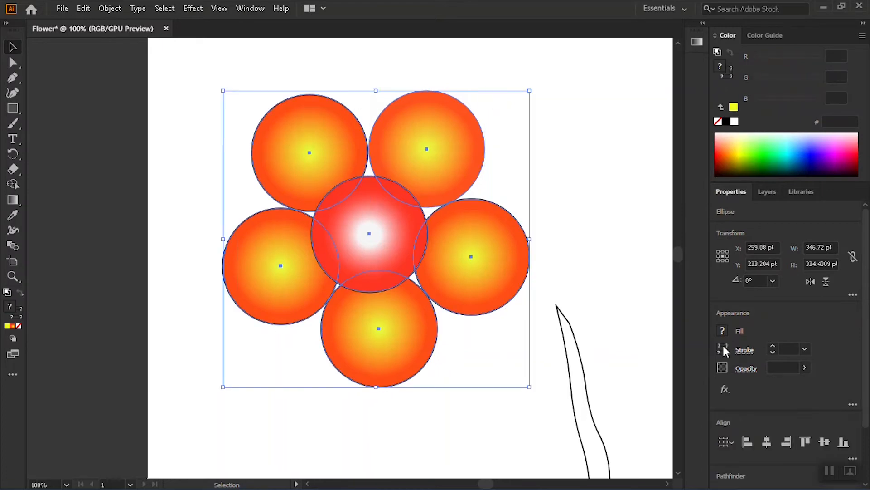
pyautogui.click(724, 350)
pyautogui.click(585, 232)
pyautogui.click(631, 314)
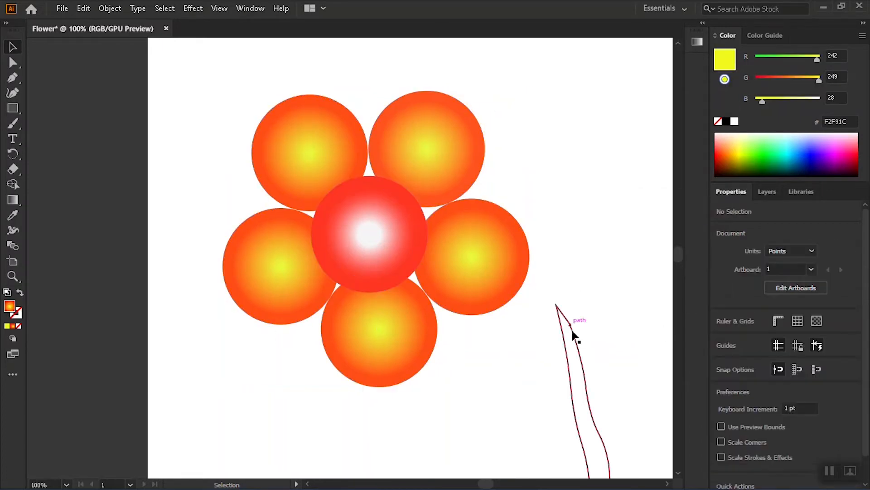
# Move the stem up to the flower's centre and place Layer 2 below Layer 1 so the stem sits behind the petals.
pyautogui.scroll(-2, 571, 331)
pyautogui.scroll(3, 565, 400)
pyautogui.moveTo(549, 331); pyautogui.dragTo(322, 258)
pyautogui.click(768, 191)
pyautogui.moveTo(811, 223); pyautogui.dragTo(804, 229)
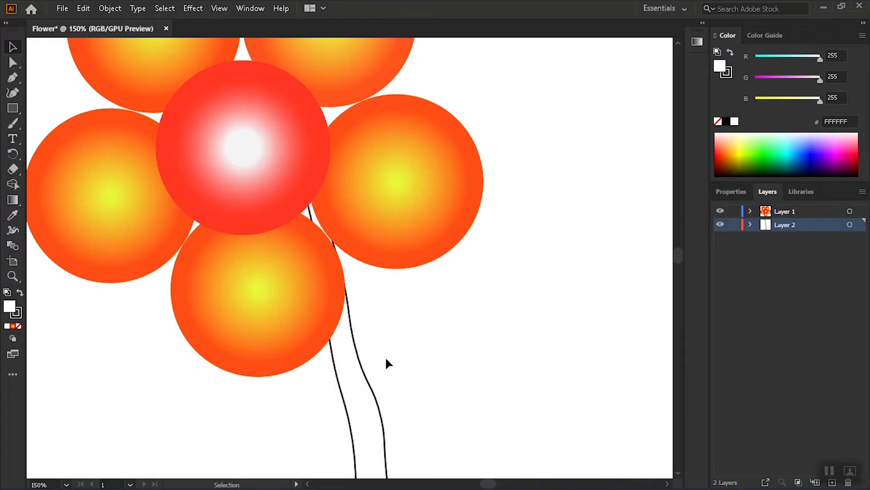
# Rotate the stem about 3.7° counter-clockwise beneath the flower and deselect it.
pyautogui.click(362, 365)
pyautogui.moveTo(412, 188); pyautogui.dragTo(392, 188)
pyautogui.click(503, 342)
pyautogui.scroll(-2, 502, 343)
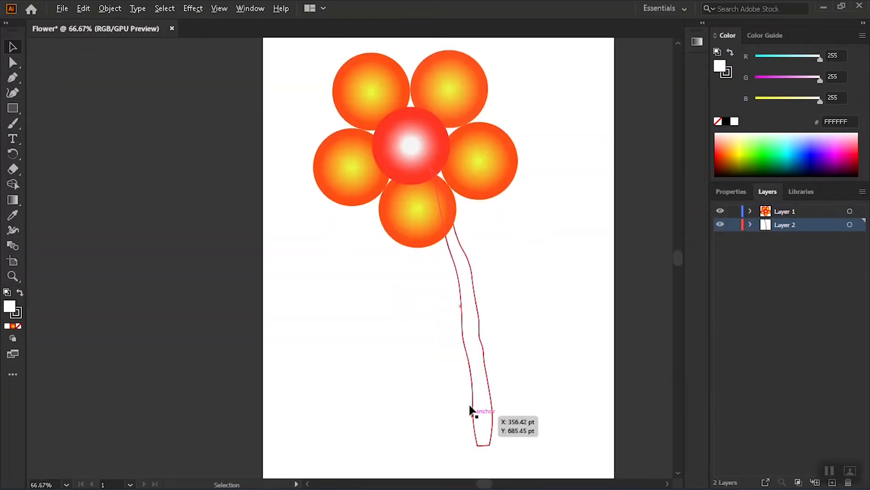
# Extend the stem's lower end down to just above the artboard's bottom edge with the Curvature tool.
pyautogui.moveTo(459, 260); pyautogui.dragTo(460, 253)
pyautogui.scroll(-3, 525, 383)
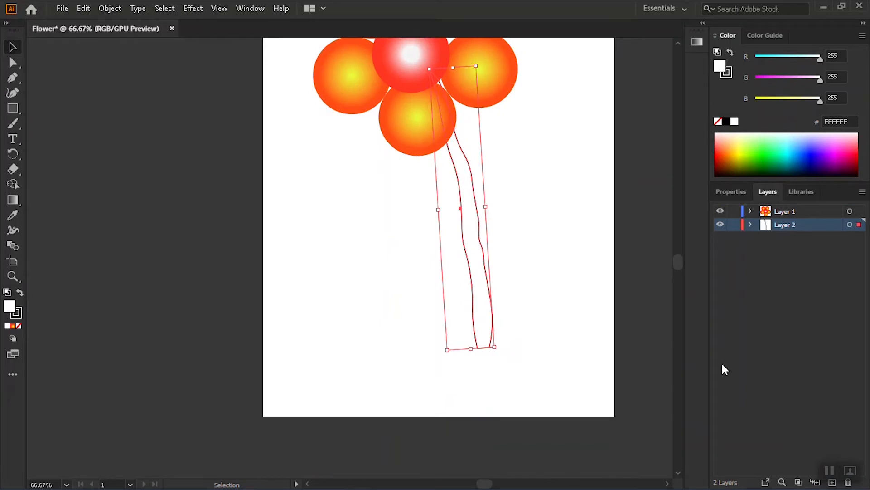
pyautogui.scroll(1, 524, 376)
pyautogui.click(14, 96)
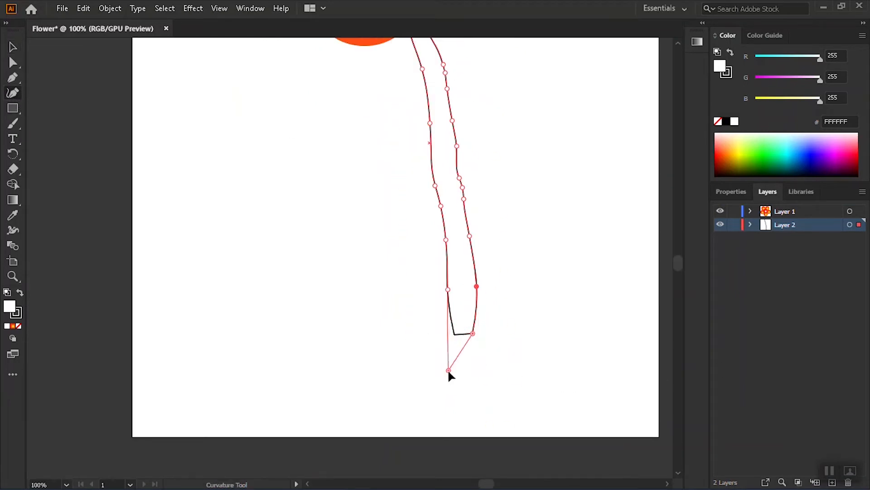
pyautogui.moveTo(473, 396); pyautogui.dragTo(457, 411)
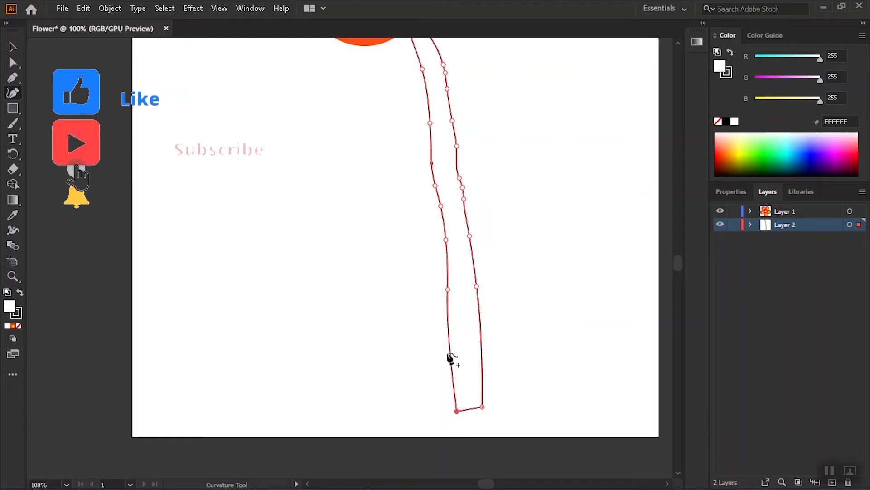
# Bend the stem's lower left edge slightly inward and level its bottom end by moving the anchor points.
pyautogui.moveTo(448, 353); pyautogui.dragTo(456, 349)
pyautogui.moveTo(482, 406); pyautogui.dragTo(485, 411)
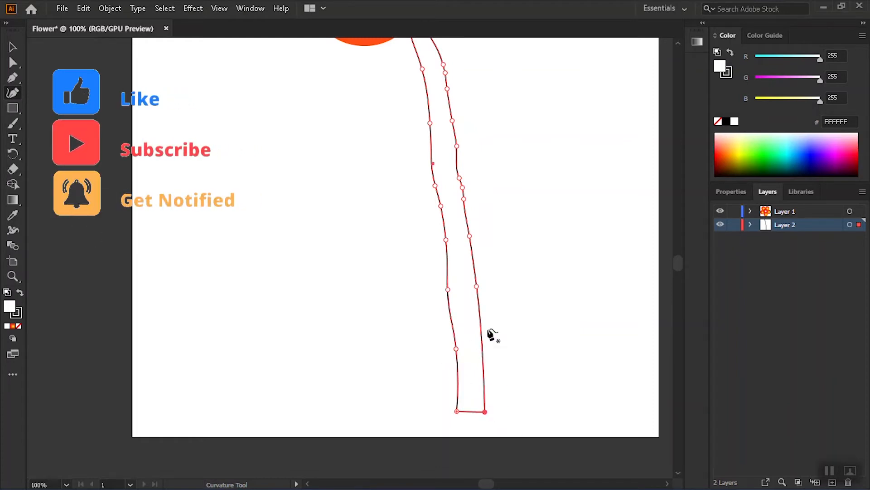
pyautogui.moveTo(447, 289); pyautogui.dragTo(454, 295)
pyautogui.scroll(-1, 517, 256)
pyautogui.scroll(1, 472, 133)
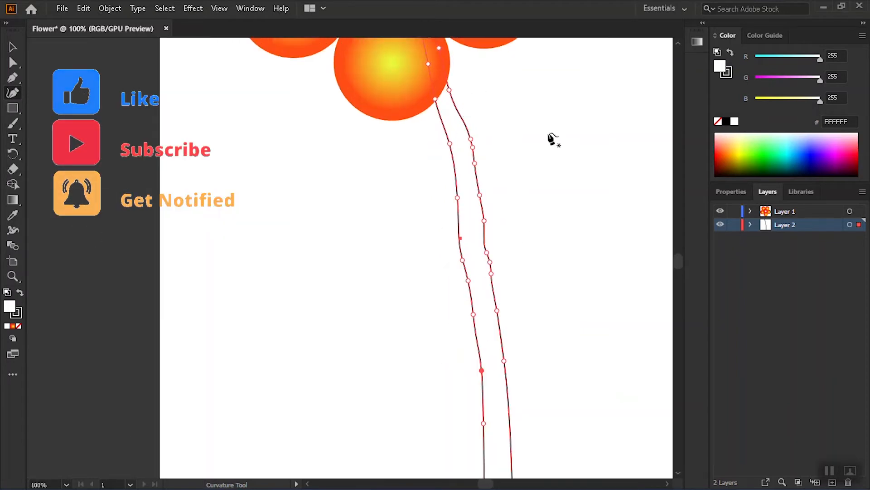
# Fill the stem with solid red F40000.
pyautogui.click(14, 46)
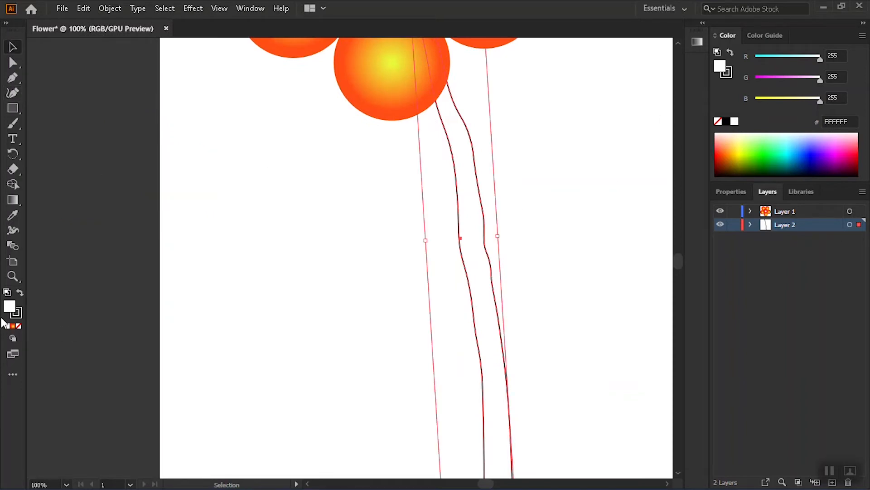
pyautogui.click(697, 42)
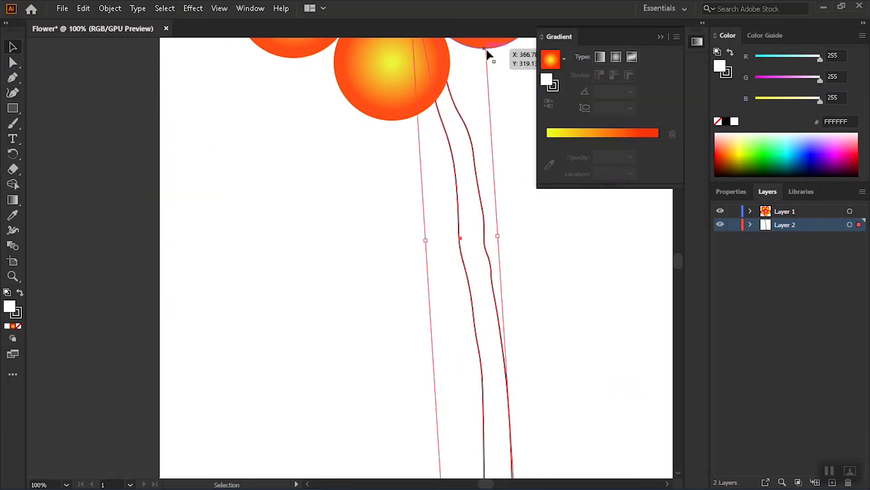
pyautogui.doubleClick(550, 80)
pyautogui.moveTo(427, 175); pyautogui.dragTo(436, 171)
pyautogui.moveTo(451, 200); pyautogui.dragTo(458, 327)
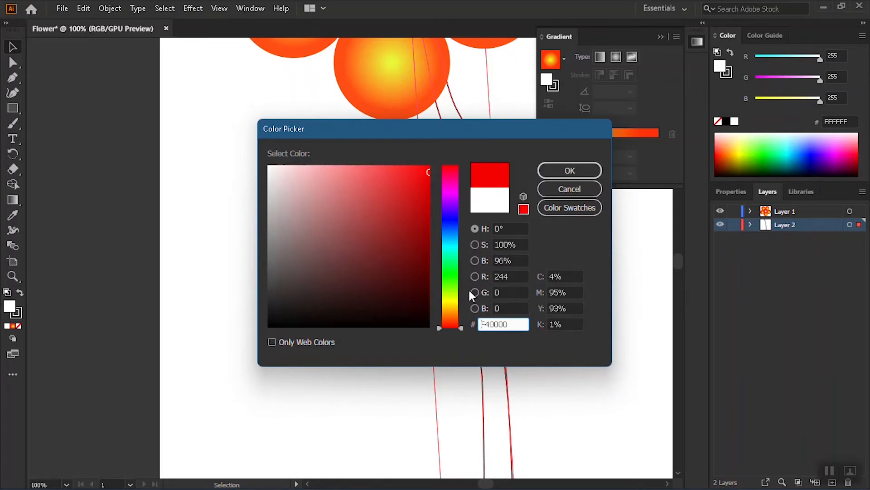
pyautogui.click(556, 173)
# Apply a linear gradient to the stem with its starting colour set to brown 7A4500, and deselect.
pyautogui.click(550, 59)
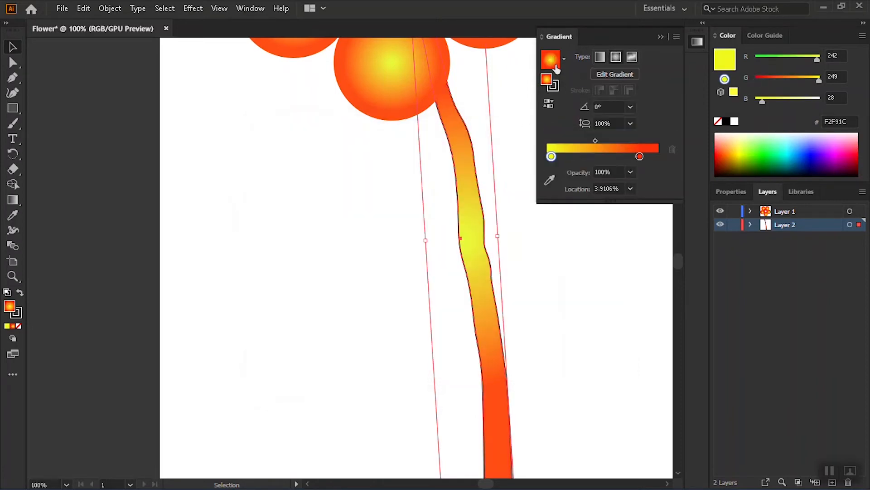
pyautogui.click(600, 57)
pyautogui.doubleClick(547, 80)
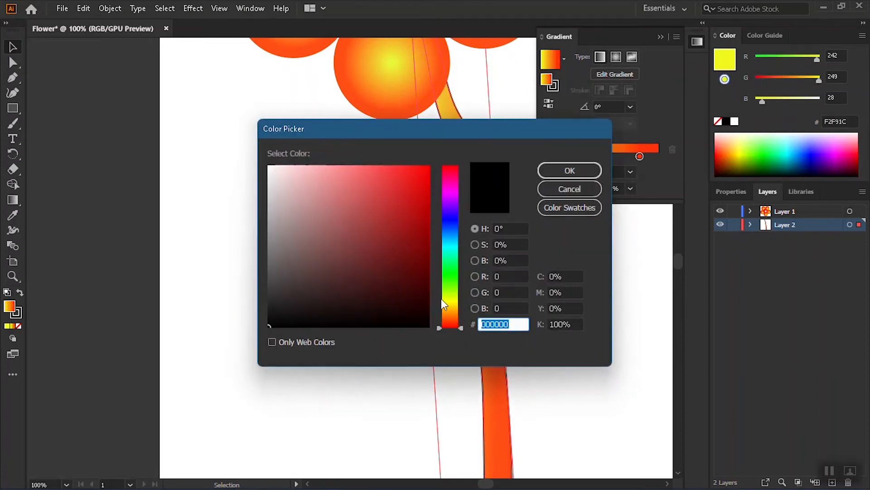
pyautogui.click(444, 310)
pyautogui.click(428, 249)
pyautogui.click(580, 170)
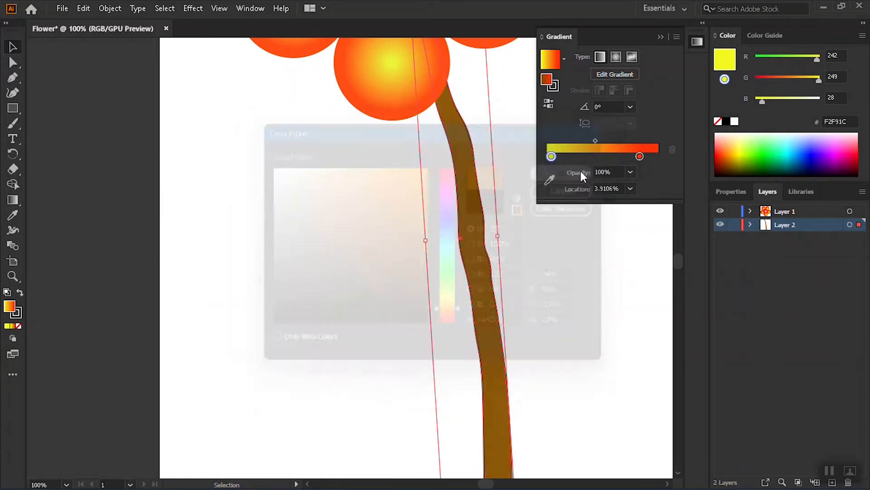
pyautogui.click(630, 288)
pyautogui.scroll(-3, 499, 268)
pyautogui.scroll(2, 499, 269)
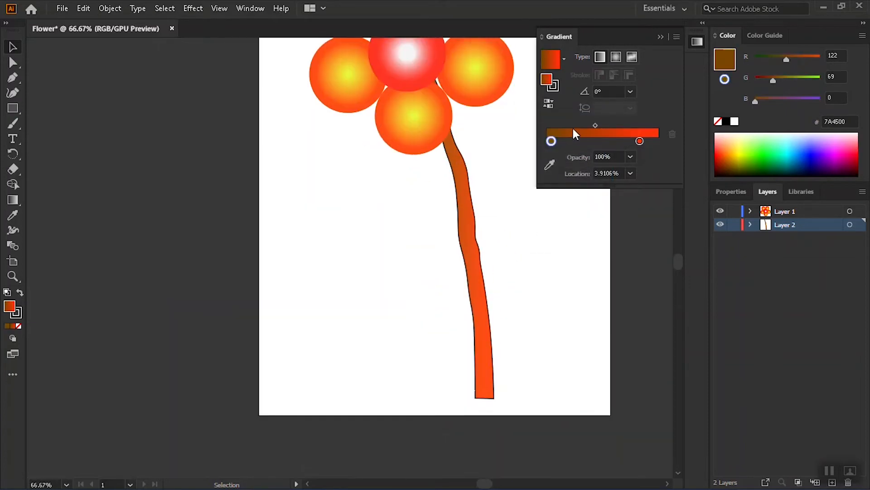
# Fill the stem with solid brown 7A4500 instead of the gradient.
pyautogui.click(5, 328)
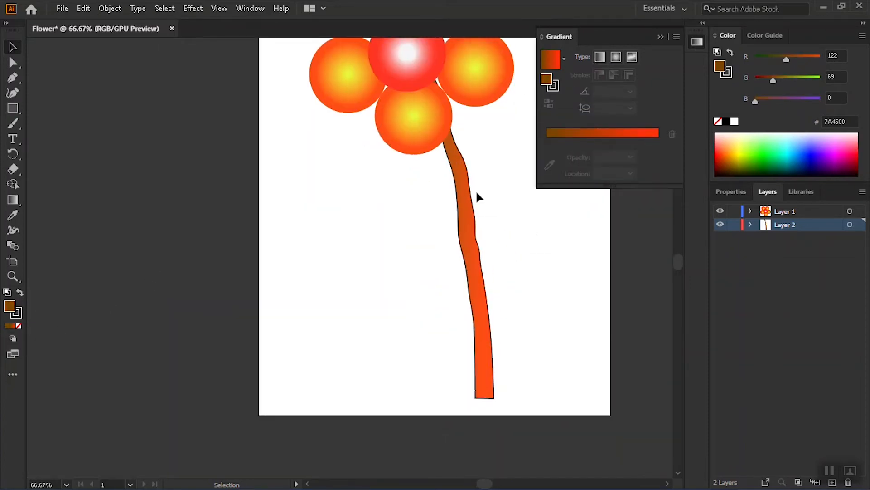
pyautogui.doubleClick(551, 83)
pyautogui.moveTo(416, 130); pyautogui.dragTo(648, 152)
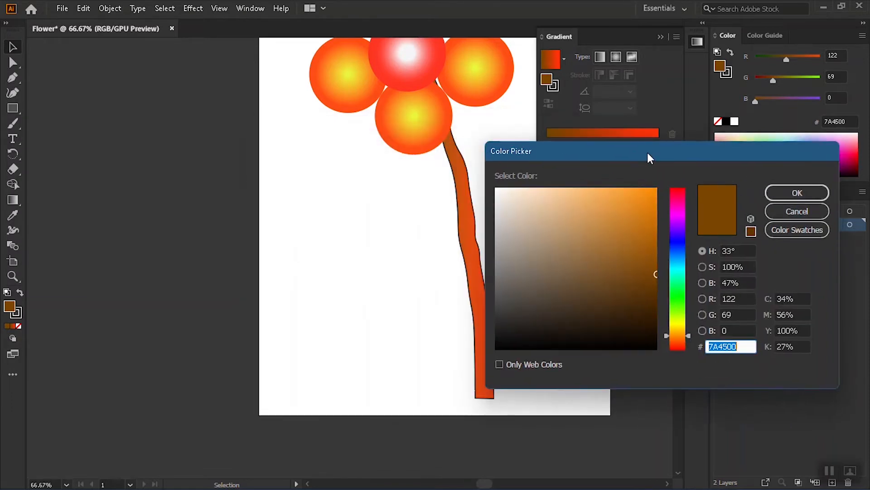
pyautogui.moveTo(637, 220); pyautogui.dragTo(658, 187)
pyautogui.click(789, 191)
pyautogui.click(479, 258)
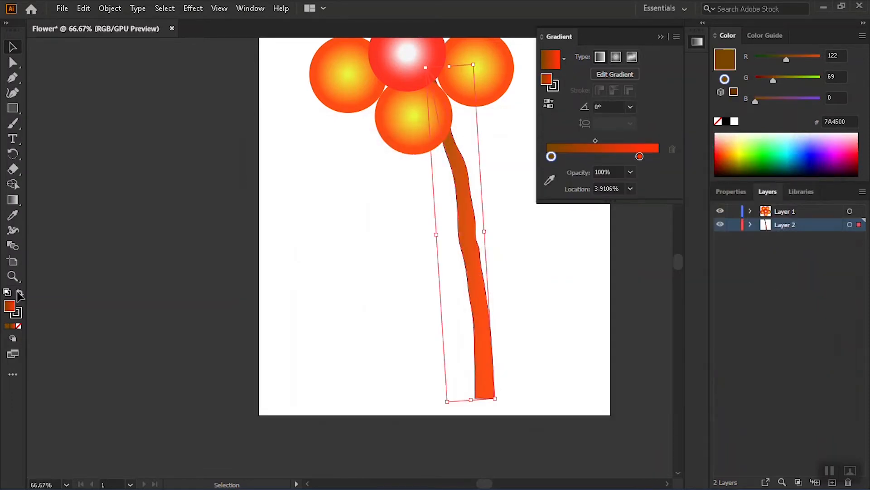
pyautogui.click(7, 326)
# Remove the outline from the brown stem, deselect it and collapse the gradient settings.
pyautogui.scroll(-1, 583, 245)
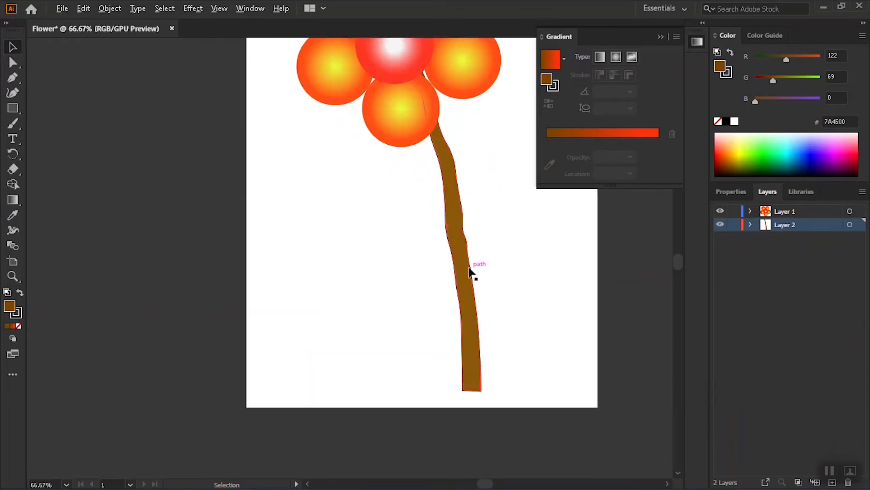
pyautogui.click(726, 194)
pyautogui.click(725, 348)
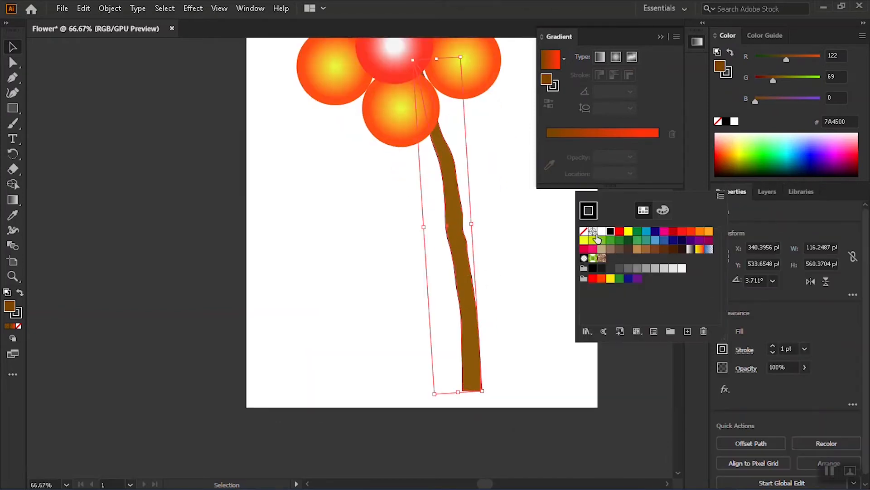
pyautogui.click(591, 233)
pyautogui.click(570, 304)
pyautogui.click(661, 37)
pyautogui.scroll(-2, 558, 267)
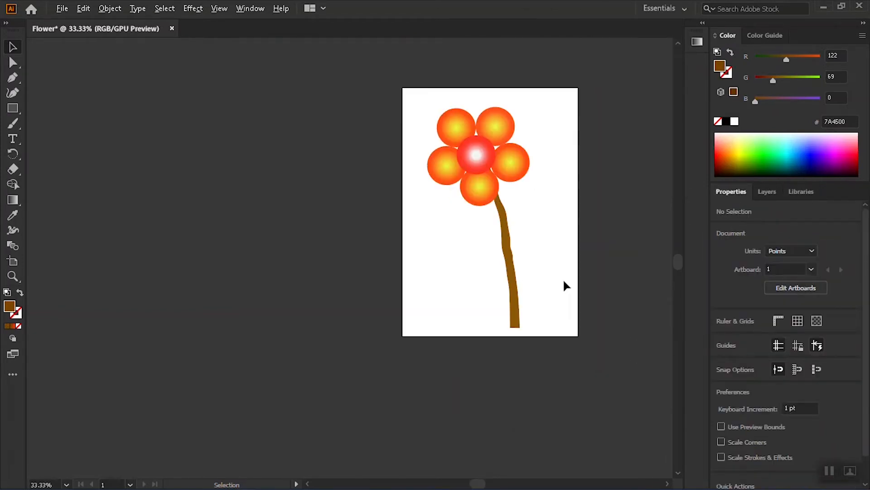
# Add Layer 3 between Layer 1 and Layer 2 and draw a tall brown ellipse about 65 pt wide right of the stem.
pyautogui.scroll(3, 572, 313)
pyautogui.scroll(-3, 408, 168)
pyautogui.scroll(3, 387, 113)
pyautogui.moveTo(13, 108); pyautogui.dragTo(54, 122)
pyautogui.click(767, 192)
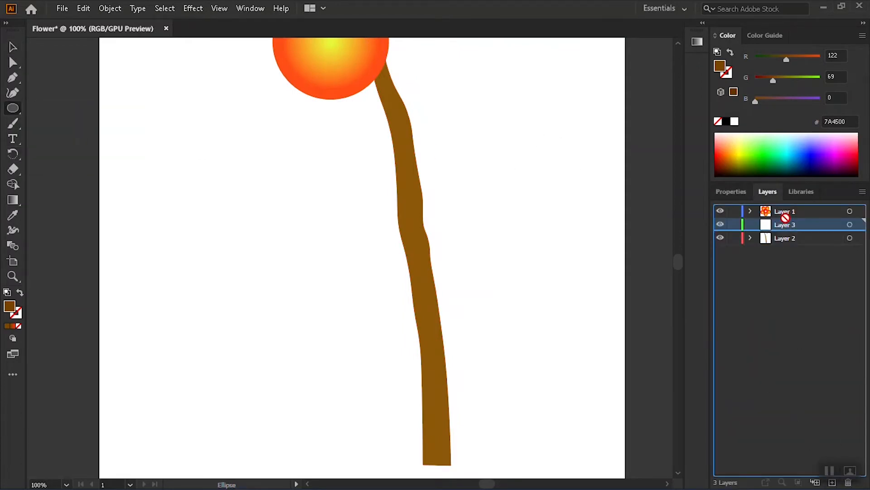
pyautogui.click(534, 210)
pyautogui.click(485, 272)
pyautogui.moveTo(536, 123); pyautogui.dragTo(478, 267)
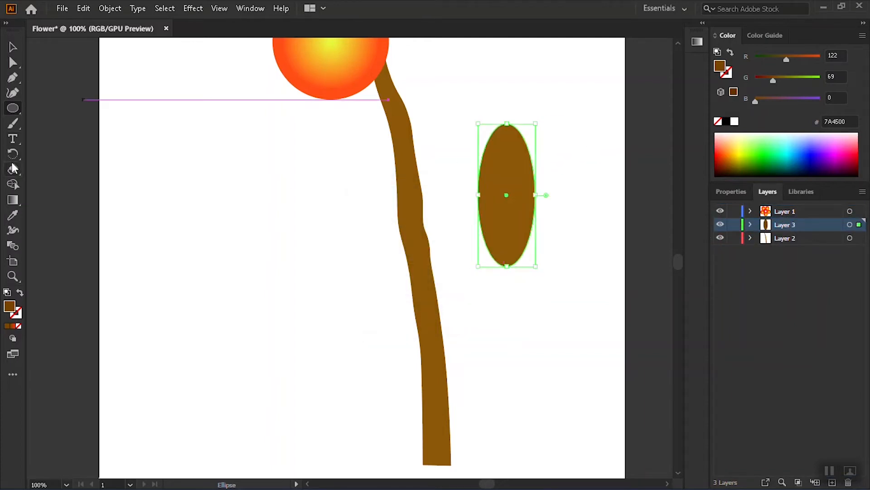
# Tilt the brown ellipse clockwise so its upper end leans away from the stem, and bring it closer to the stem.
pyautogui.click(13, 92)
pyautogui.press('v')
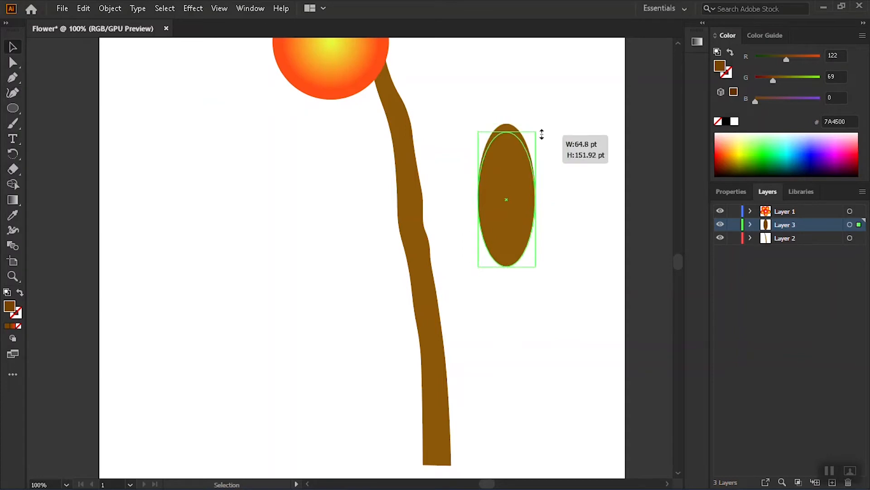
pyautogui.moveTo(507, 97); pyautogui.dragTo(548, 115)
pyautogui.moveTo(532, 156); pyautogui.dragTo(506, 142)
# Reshape the tilted ellipse into a curved leaf with the Curvature tool, extending its upper tip to a point and making its lower edge wavy.
pyautogui.click(13, 92)
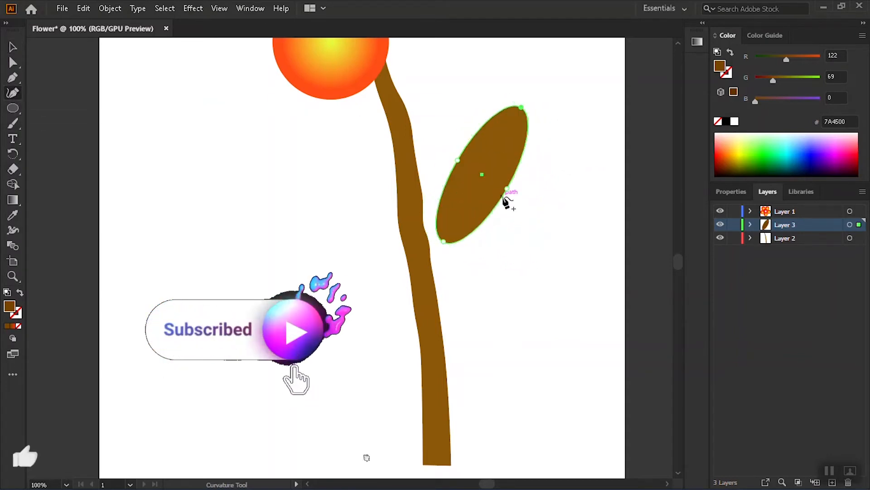
pyautogui.scroll(1, 533, 198)
pyautogui.moveTo(488, 222); pyautogui.dragTo(472, 222)
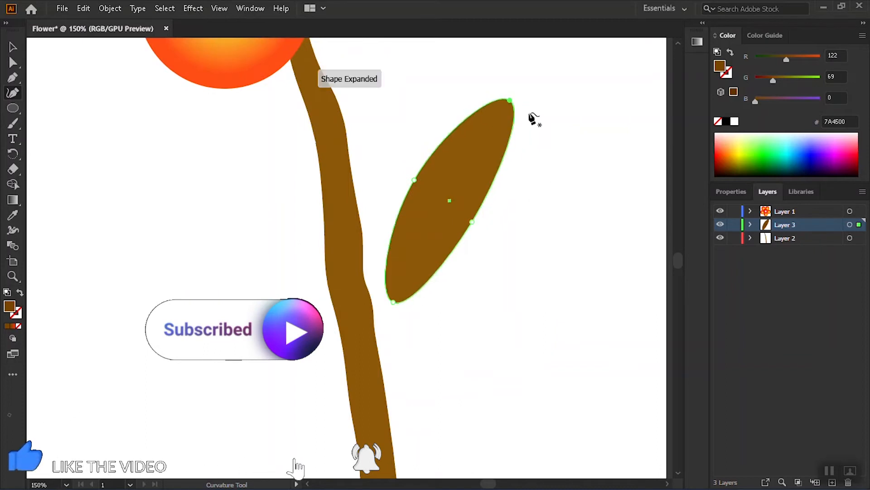
pyautogui.moveTo(510, 100); pyautogui.dragTo(557, 89)
pyautogui.moveTo(472, 221); pyautogui.dragTo(463, 213)
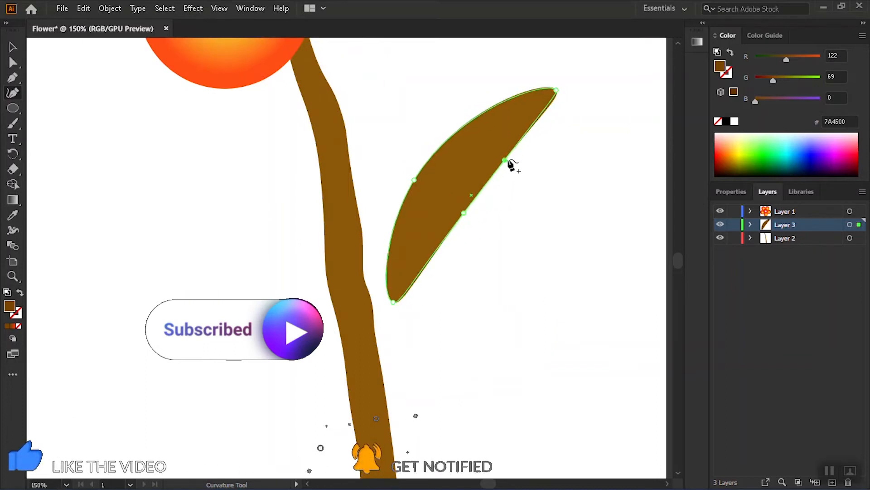
pyautogui.moveTo(509, 158); pyautogui.dragTo(503, 150)
pyautogui.moveTo(556, 90); pyautogui.dragTo(573, 99)
pyautogui.moveTo(415, 180); pyautogui.dragTo(422, 178)
pyautogui.moveTo(438, 254); pyautogui.dragTo(426, 248)
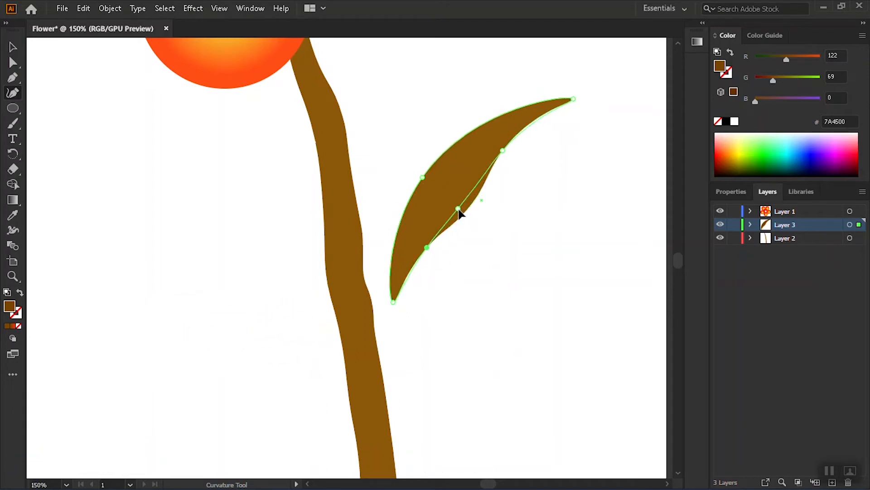
# Place the leaf so that its lower end overlaps the middle of the stem.
pyautogui.press('v')
pyautogui.moveTo(456, 178); pyautogui.dragTo(416, 156)
pyautogui.moveTo(540, 76); pyautogui.dragTo(545, 80)
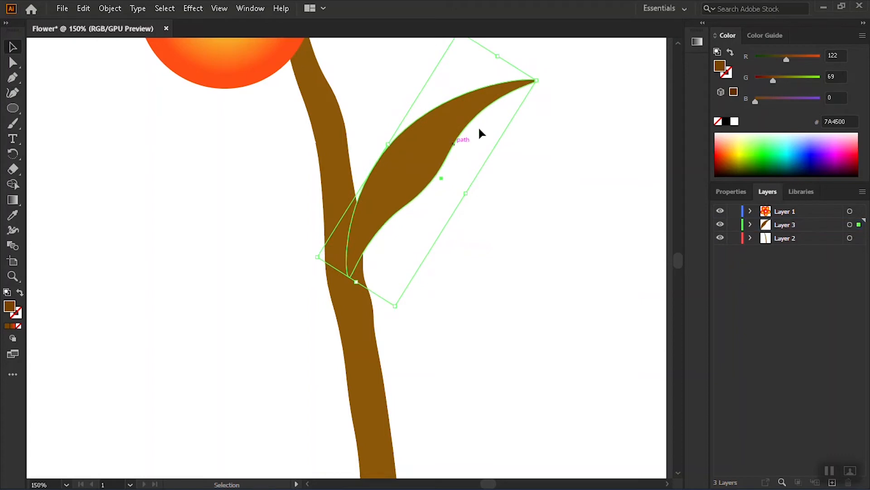
# Apply a linear gradient to the leaf and set its starting colour to a dark green swatch.
pyautogui.click(15, 325)
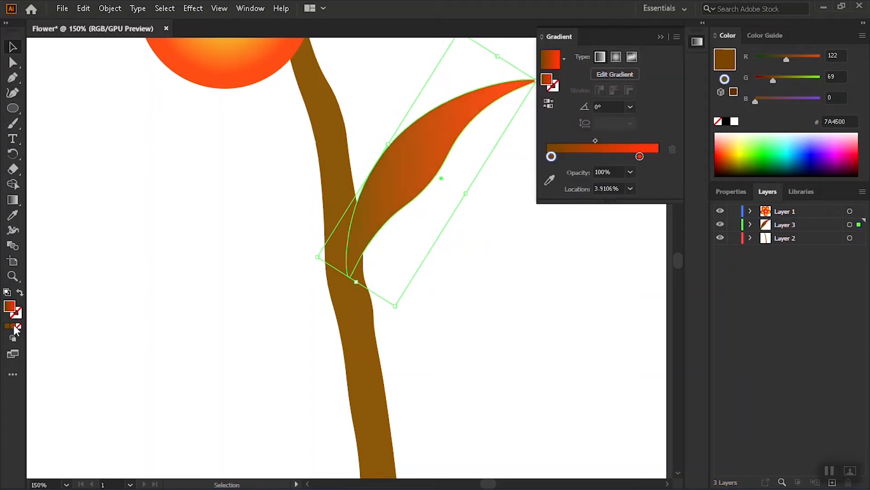
pyautogui.doubleClick(552, 157)
pyautogui.click(615, 58)
pyautogui.click(615, 58)
pyautogui.click(601, 56)
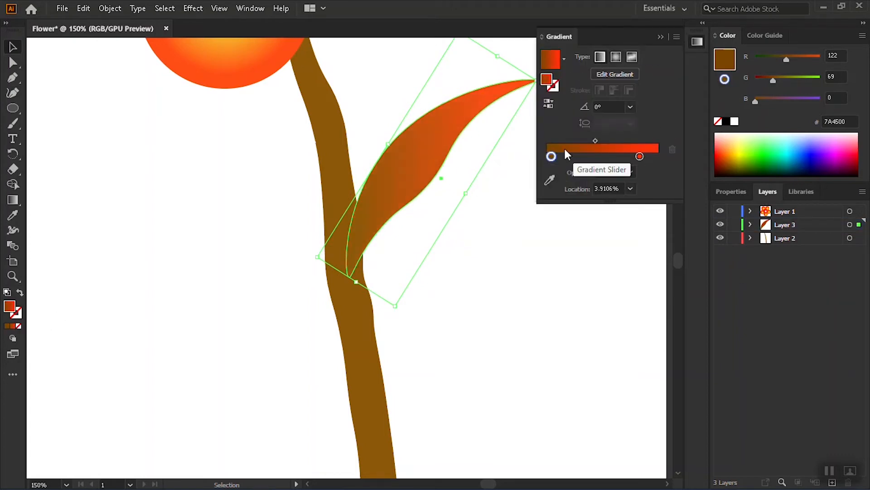
pyautogui.doubleClick(551, 156)
pyautogui.click(534, 204)
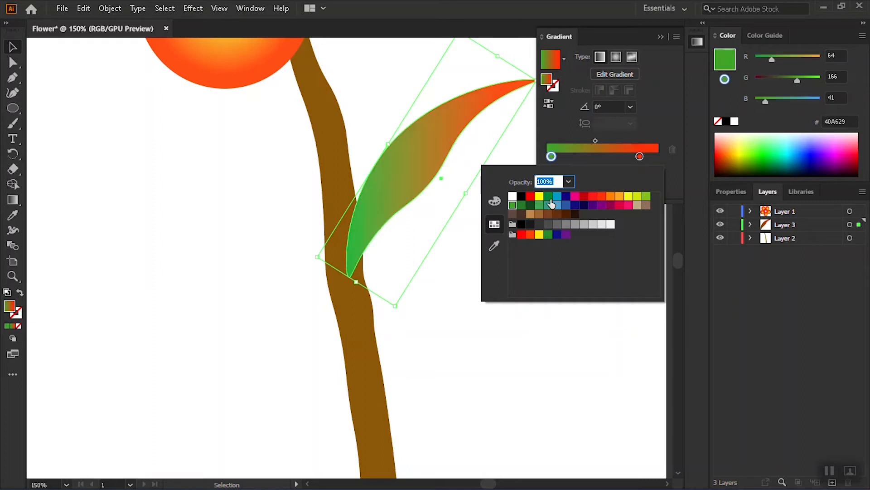
pyautogui.click(551, 204)
# Set the end colour of the leaf's gradient to bright green 00FF1B, and deselect the leaf.
pyautogui.click(639, 157)
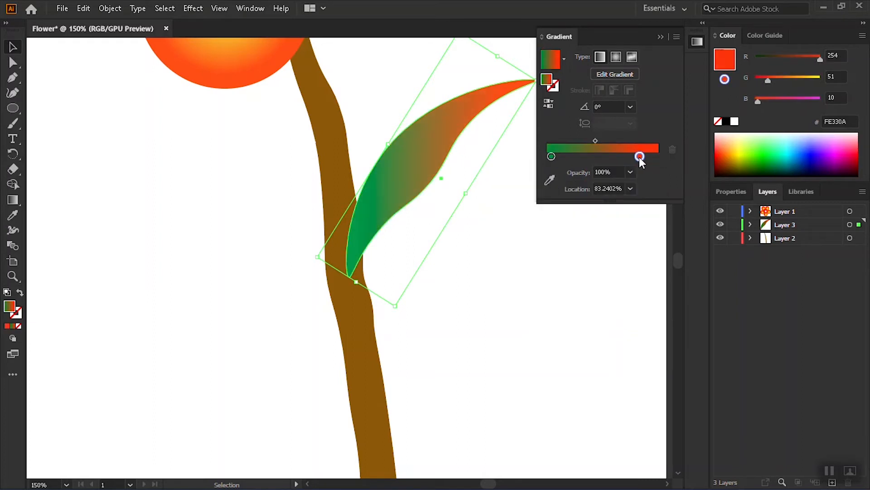
pyautogui.doubleClick(640, 157)
pyautogui.click(494, 201)
pyautogui.moveTo(564, 282); pyautogui.dragTo(567, 281)
pyautogui.moveTo(560, 207); pyautogui.dragTo(551, 206)
pyautogui.moveTo(576, 247); pyautogui.dragTo(560, 247)
pyautogui.click(692, 90)
pyautogui.click(661, 36)
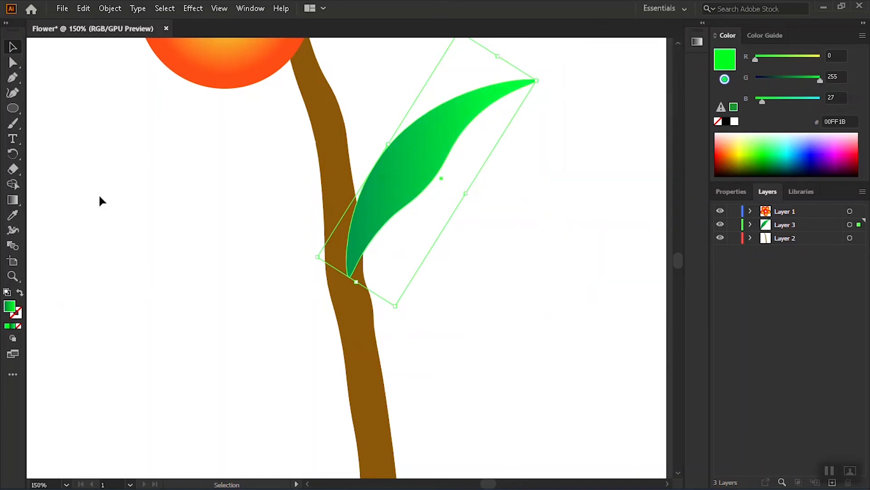
pyautogui.click(470, 171)
pyautogui.click(414, 166)
pyautogui.moveTo(804, 231)
pyautogui.mouseDown()
pyautogui.moveTo(797, 243)
pyautogui.moveTo(811, 225)
pyautogui.moveTo(745, 238)
pyautogui.moveTo(746, 224)
pyautogui.moveTo(765, 231)
pyautogui.mouseUp()
pyautogui.click(530, 245)
# Draw a small narrow rectangle and tilt it against the left edge of the stem below the leaf.
pyautogui.hotkey('ctrl', '-')
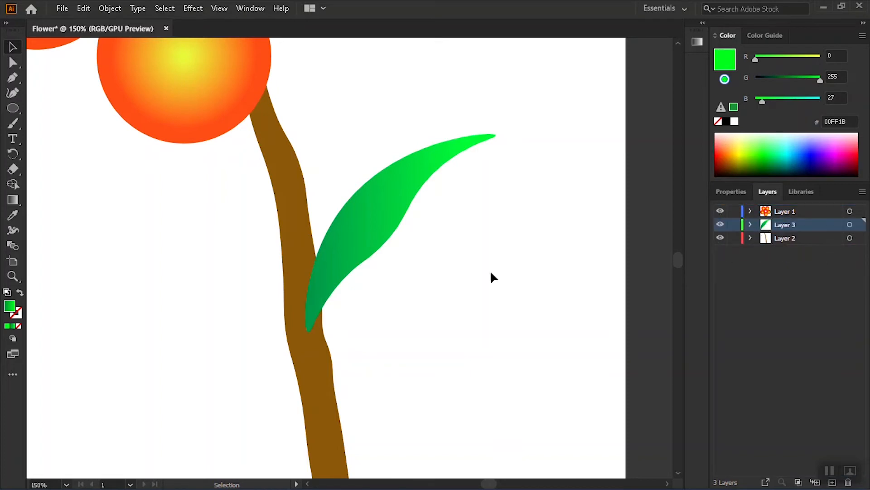
pyautogui.scroll(-4, 491, 272)
pyautogui.scroll(4, 361, 321)
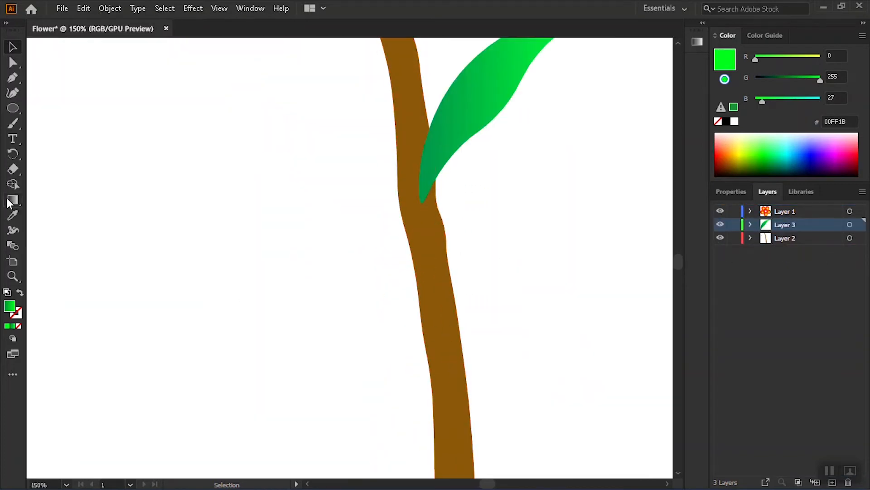
pyautogui.moveTo(12, 108); pyautogui.dragTo(79, 108)
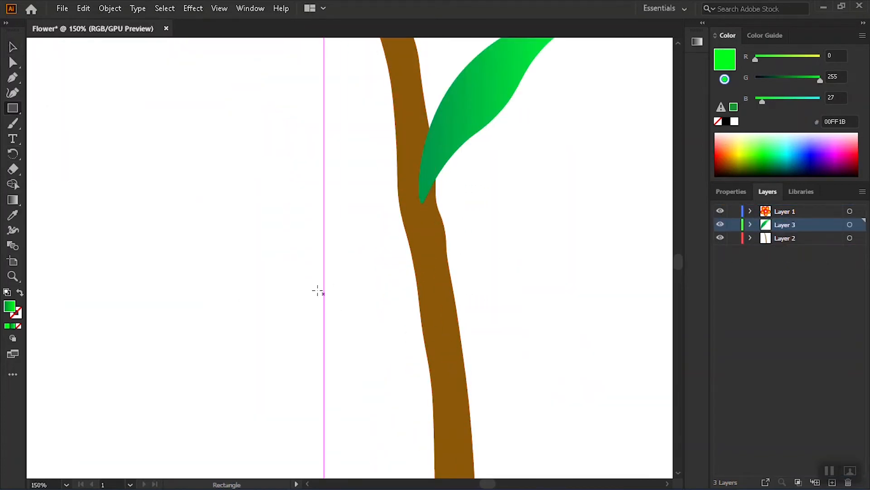
pyautogui.moveTo(314, 280)
pyautogui.mouseDown()
pyautogui.moveTo(329, 325)
pyautogui.moveTo(323, 319)
pyautogui.moveTo(472, 362)
pyautogui.moveTo(471, 353)
pyautogui.mouseUp()
pyautogui.press('v')
# Bend the small rectangle's sides inward with the Curvature tool so it starts tapering into a thorn.
pyautogui.scroll(1, 324, 317)
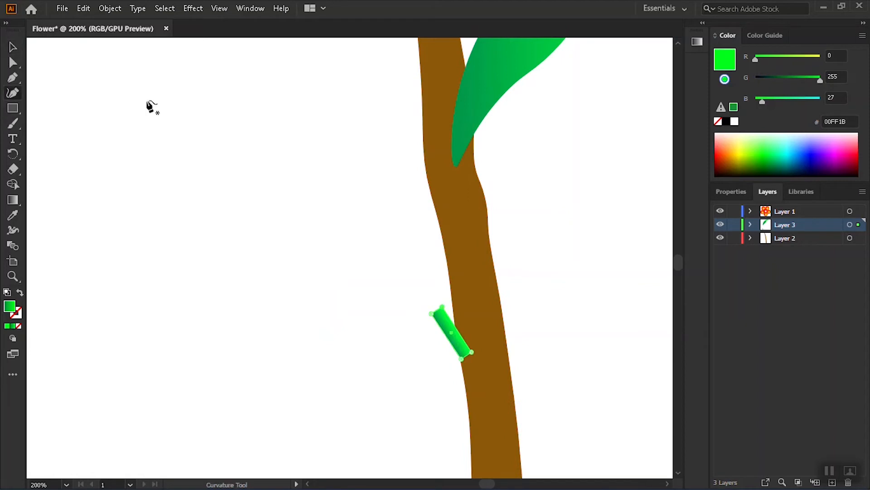
pyautogui.scroll(3, 448, 335)
pyautogui.moveTo(457, 345)
pyautogui.mouseDown()
pyautogui.moveTo(472, 331)
pyautogui.moveTo(455, 337)
pyautogui.mouseUp()
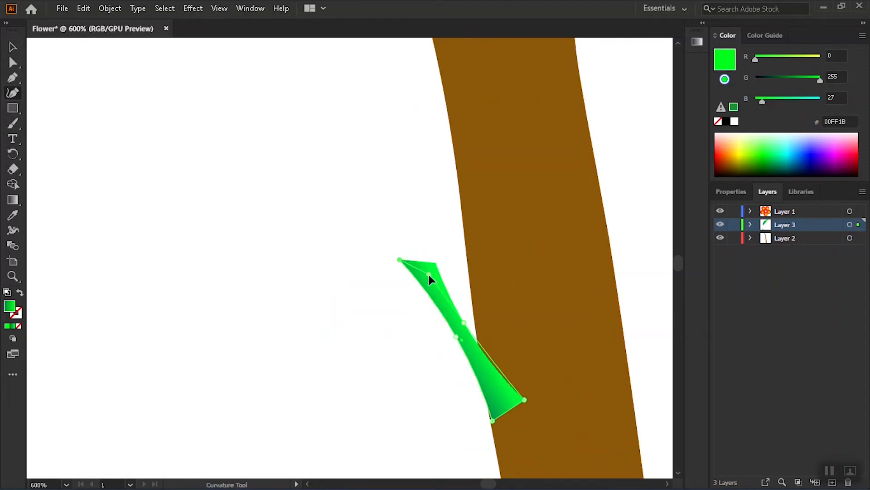
# Try to narrow the thorn's tip by shifting its outline points, and undo these adjustments.
pyautogui.moveTo(429, 273); pyautogui.dragTo(429, 283)
pyautogui.moveTo(457, 337); pyautogui.dragTo(448, 333)
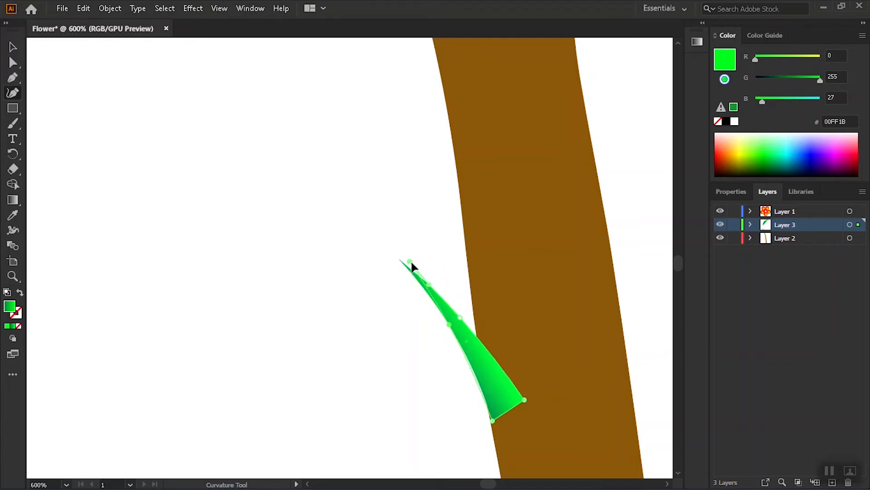
pyautogui.moveTo(411, 262); pyautogui.dragTo(420, 264)
pyautogui.hotkey('ctrl', 'z')
pyautogui.hotkey('ctrl', 'z')
pyautogui.hotkey('ctrl', 'z')
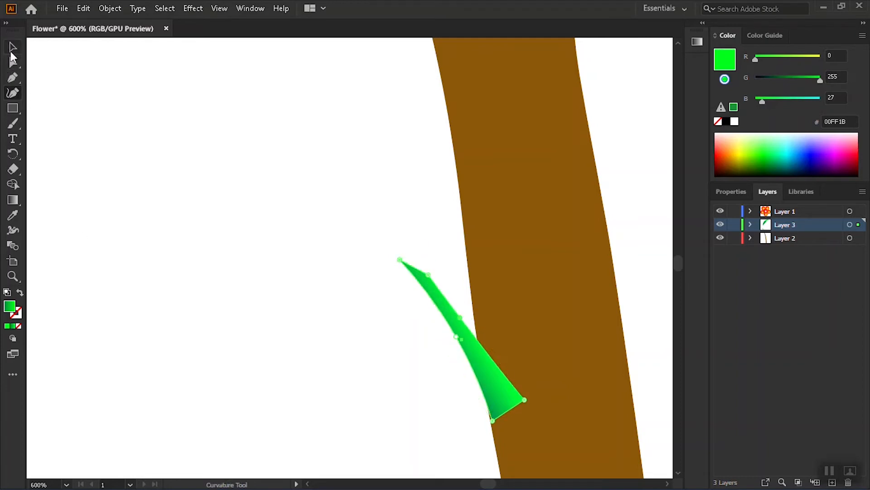
# Fill the thorn with the stem's solid brown 7A4500 using the Eyedropper, and deselect it.
pyautogui.click(12, 48)
pyautogui.click(7, 325)
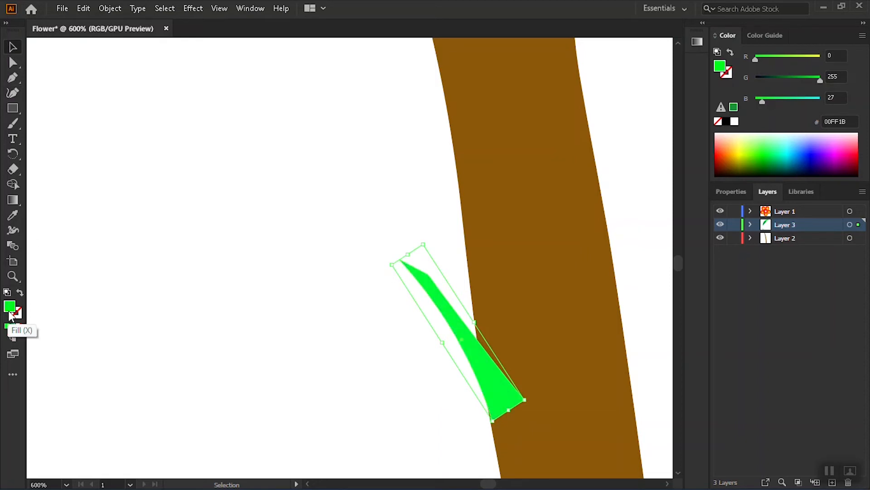
pyautogui.doubleClick(10, 313)
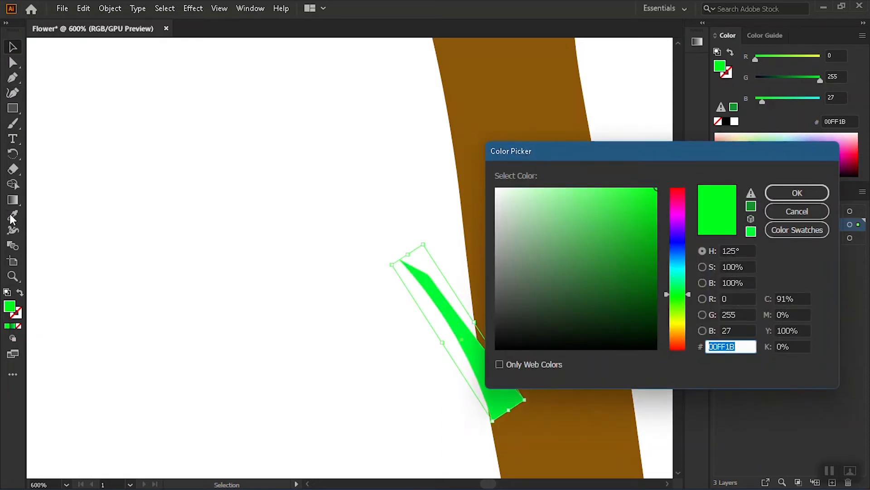
pyautogui.press('Return')
pyautogui.click(564, 219)
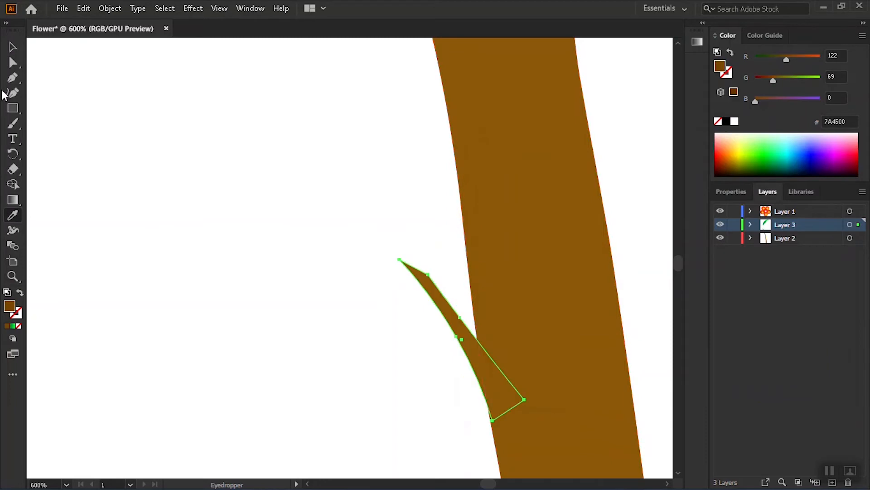
pyautogui.press('v')
pyautogui.click(311, 274)
# Add Layer 4 above Layer 3 and draw a tilted green-gradient ellipse against the left side of the stem's base.
pyautogui.scroll(-8, 481, 290)
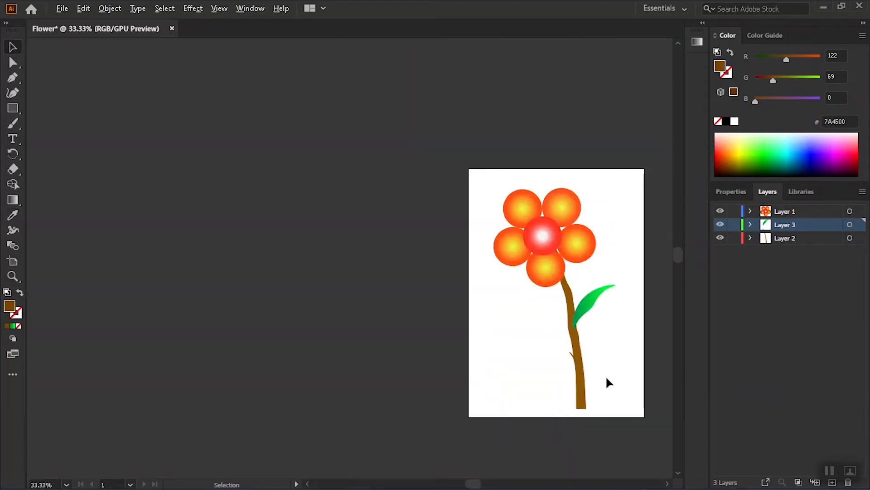
pyautogui.scroll(4, 608, 390)
pyautogui.scroll(-2, 446, 231)
pyautogui.scroll(2, 499, 323)
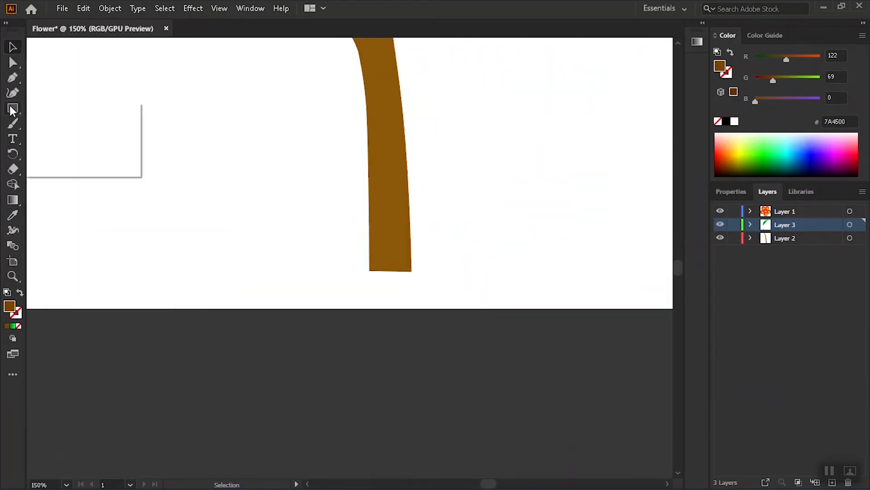
pyautogui.click(68, 121)
pyautogui.click(815, 481)
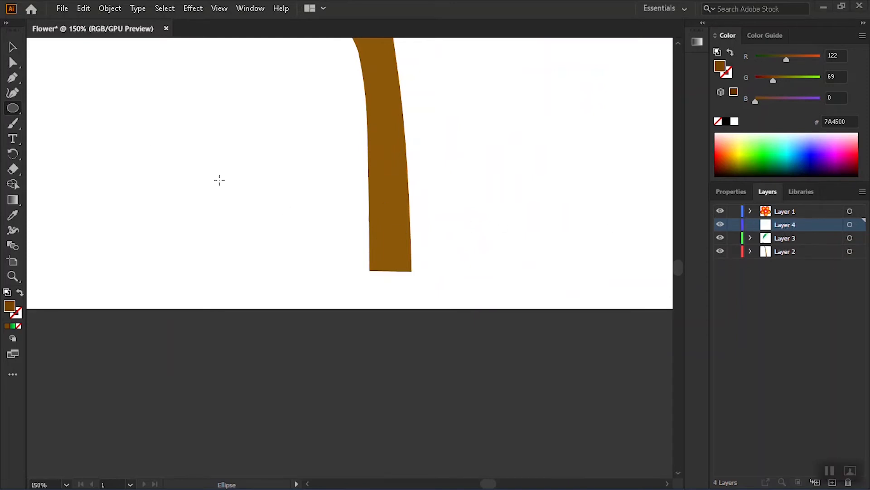
pyautogui.scroll(4, 219, 180)
pyautogui.moveTo(148, 163)
pyautogui.mouseDown()
pyautogui.moveTo(223, 341)
pyautogui.moveTo(215, 368)
pyautogui.moveTo(233, 359)
pyautogui.moveTo(209, 327)
pyautogui.moveTo(356, 330)
pyautogui.mouseUp()
pyautogui.press('v')
pyautogui.click(14, 326)
# Slim the lower ellipse's outer side with the Curvature tool and stretch its upper tip outward, away from the stem.
pyautogui.click(13, 92)
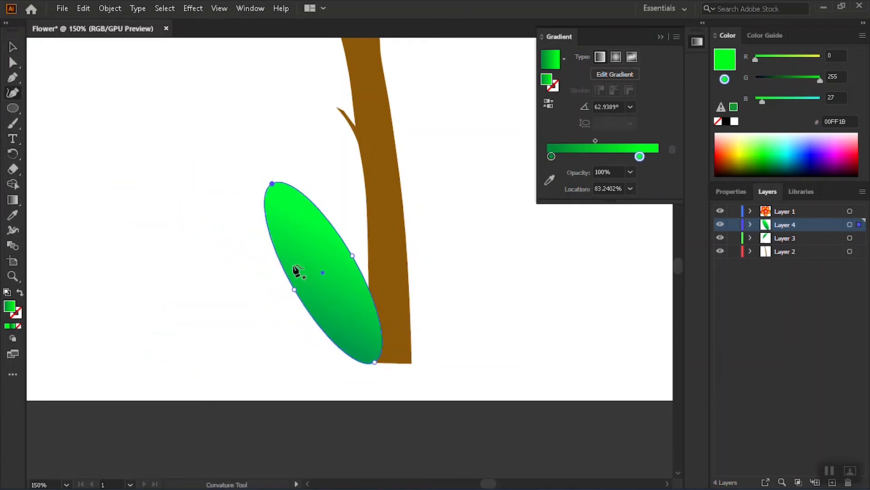
pyautogui.scroll(1, 293, 292)
pyautogui.moveTo(296, 289); pyautogui.dragTo(339, 276)
pyautogui.moveTo(373, 245); pyautogui.dragTo(334, 279)
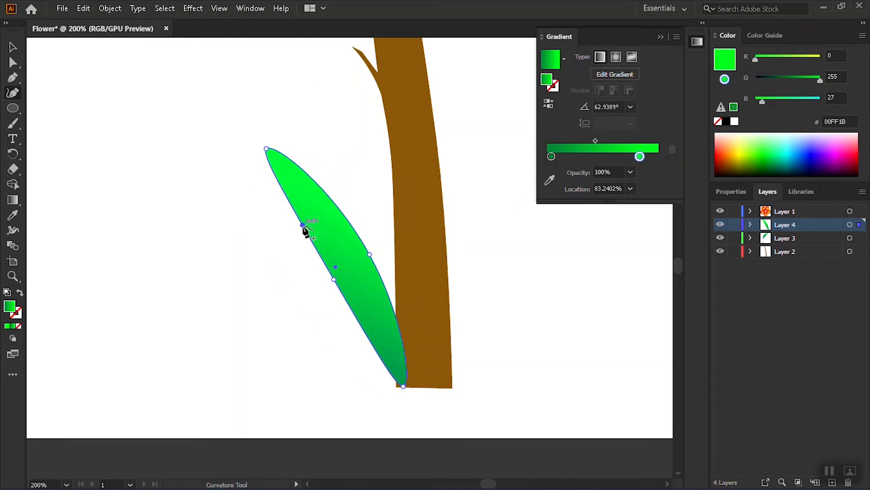
pyautogui.moveTo(266, 148); pyautogui.dragTo(195, 173)
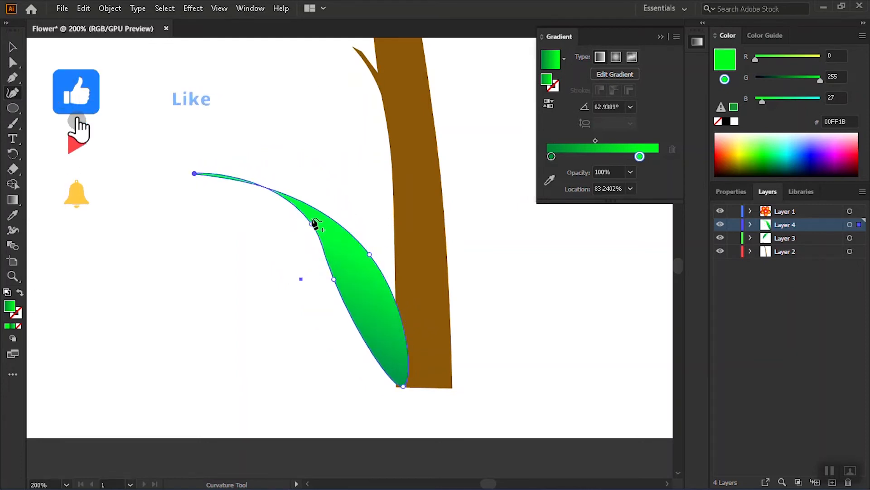
pyautogui.moveTo(312, 224); pyautogui.dragTo(306, 237)
# Refine the curves of the lower leaf's upper and lower edges and shift its tip slightly farther out and down.
pyautogui.moveTo(369, 254)
pyautogui.mouseDown()
pyautogui.moveTo(374, 272)
pyautogui.moveTo(376, 257)
pyautogui.mouseUp()
pyautogui.moveTo(352, 305); pyautogui.dragTo(364, 310)
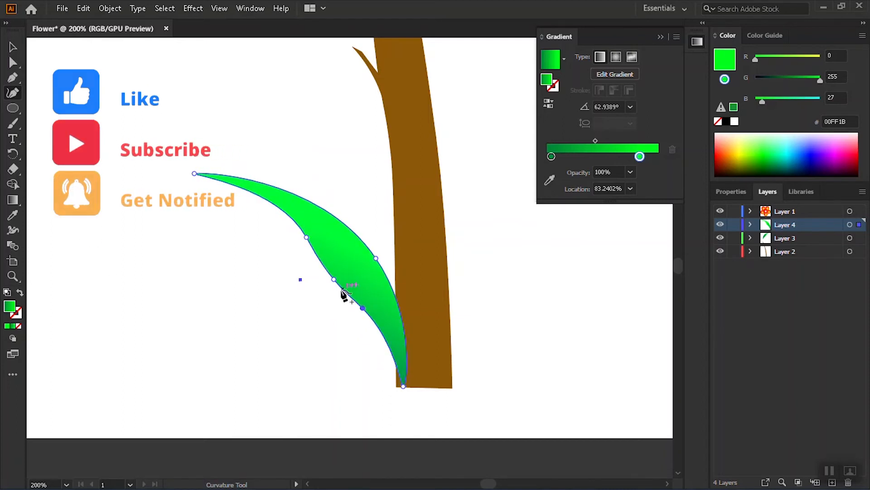
pyautogui.moveTo(334, 280); pyautogui.dragTo(340, 270)
pyautogui.moveTo(264, 204); pyautogui.dragTo(253, 210)
pyautogui.moveTo(195, 173); pyautogui.dragTo(179, 191)
# Try to bend the outer half of the lower leaf sharply downward, and undo these point moves.
pyautogui.moveTo(253, 211); pyautogui.dragTo(271, 223)
pyautogui.moveTo(179, 195); pyautogui.dragTo(170, 292)
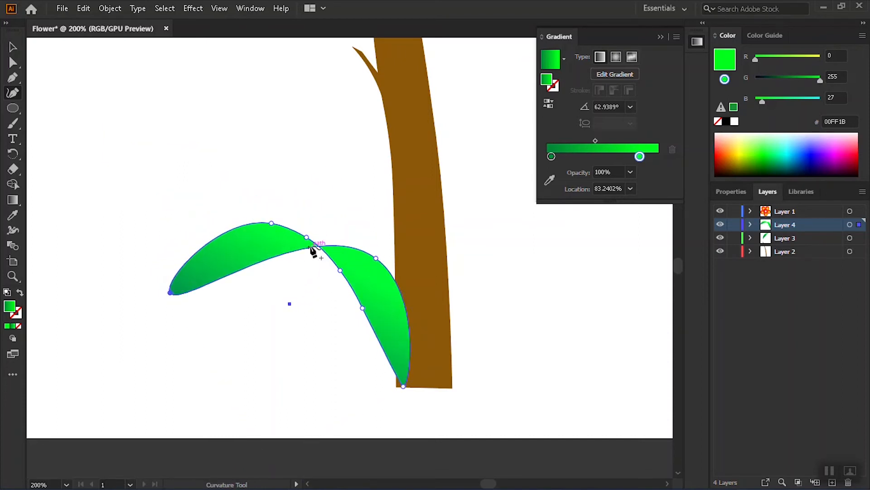
pyautogui.hotkey('ctrl', 'z')
pyautogui.hotkey('ctrl', 'z')
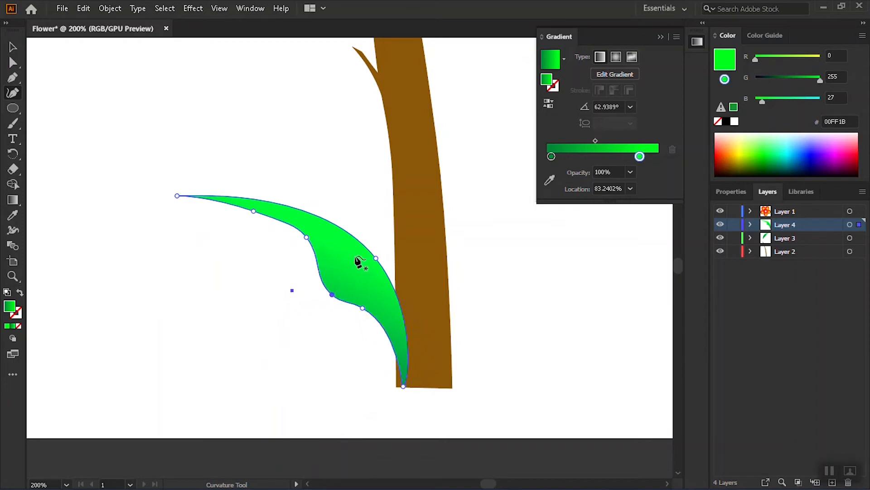
# Broaden the lower leaf by pulling its underside outward, and lower its outer tip.
pyautogui.moveTo(294, 254); pyautogui.dragTo(282, 280)
pyautogui.moveTo(377, 259); pyautogui.dragTo(385, 259)
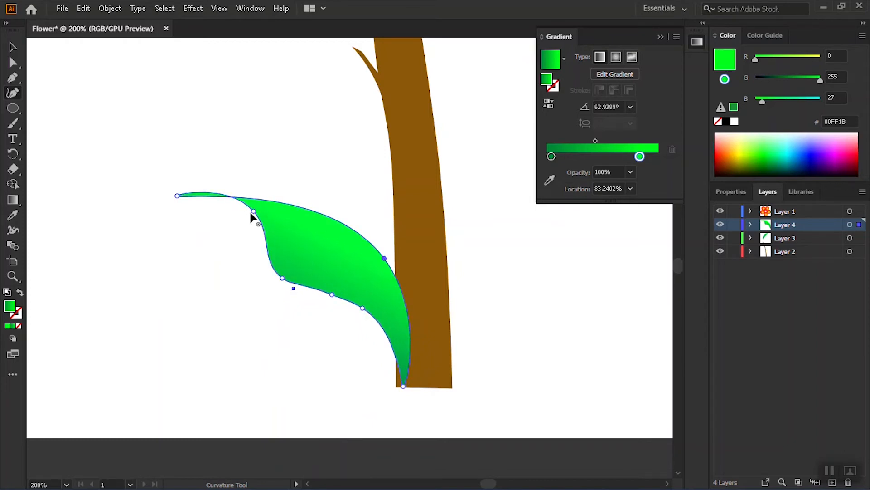
pyautogui.moveTo(253, 211); pyautogui.dragTo(256, 257)
pyautogui.moveTo(177, 195); pyautogui.dragTo(183, 252)
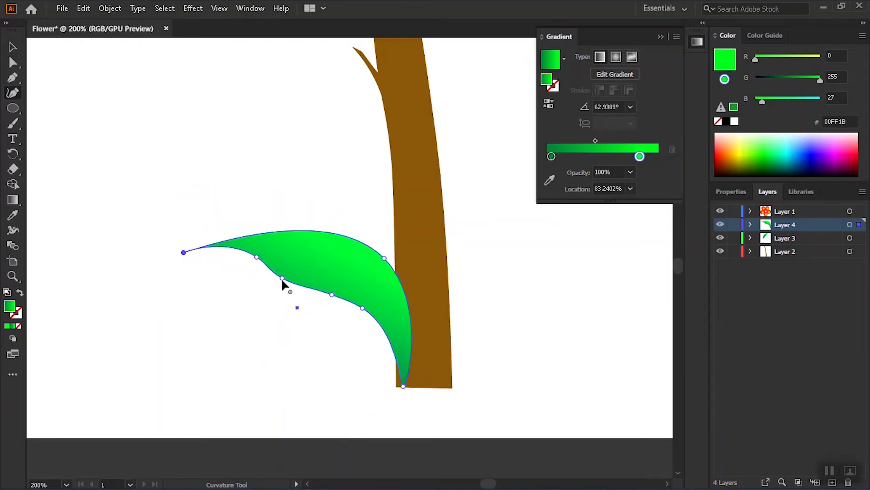
# Bend the lower leaf into an arch with the Curvature tool, pulling its underside up and lowering its outer tip.
pyautogui.moveTo(282, 278); pyautogui.dragTo(316, 265)
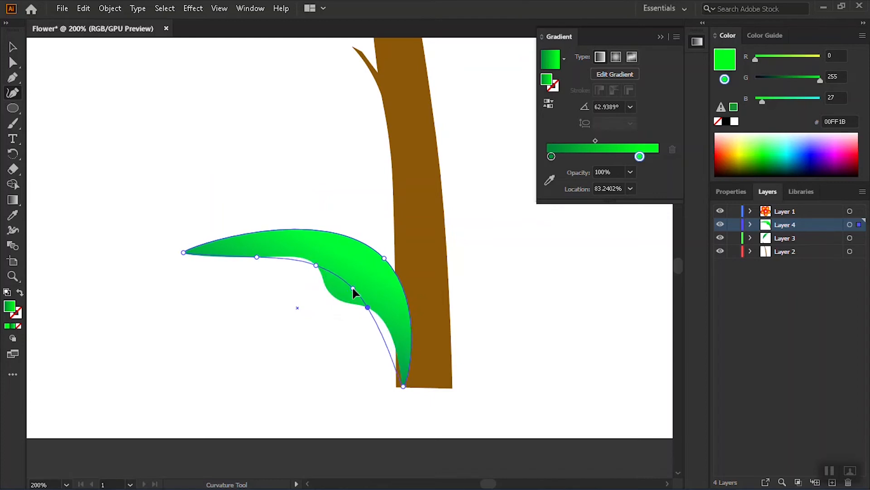
pyautogui.moveTo(352, 286); pyautogui.dragTo(356, 286)
pyautogui.moveTo(183, 252); pyautogui.dragTo(190, 280)
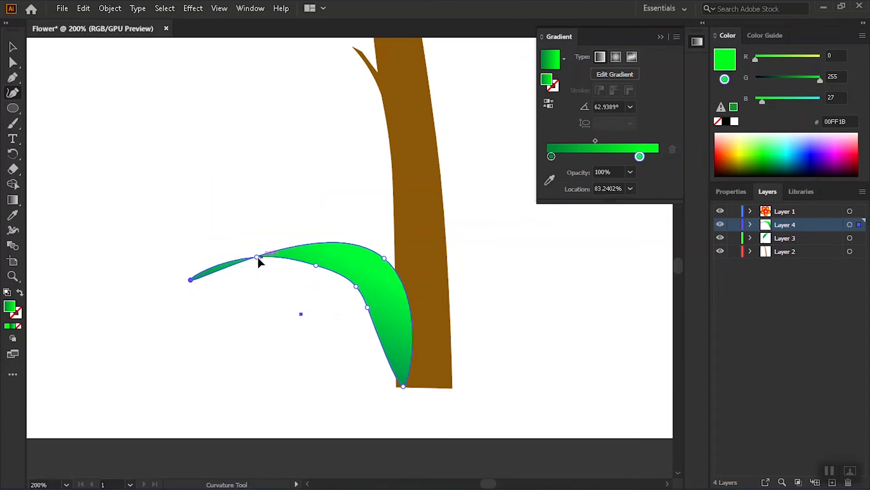
pyautogui.moveTo(257, 257); pyautogui.dragTo(283, 275)
pyautogui.moveTo(190, 280); pyautogui.dragTo(202, 308)
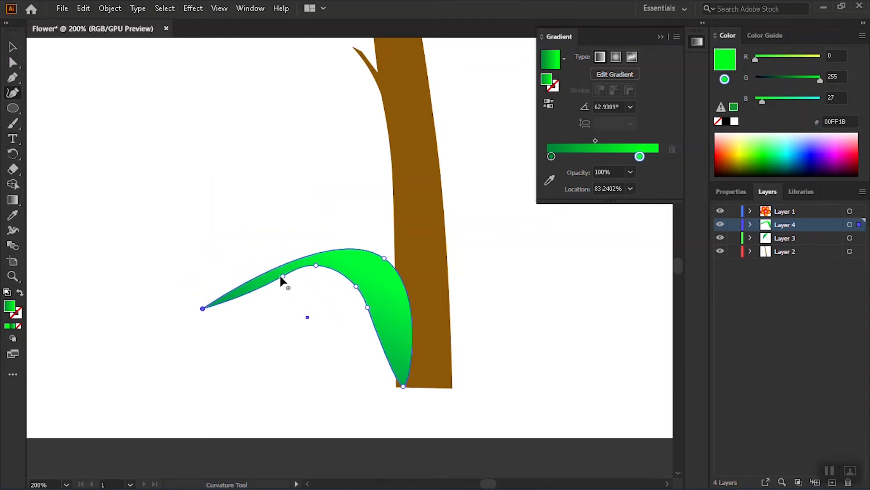
pyautogui.moveTo(281, 276); pyautogui.dragTo(335, 276)
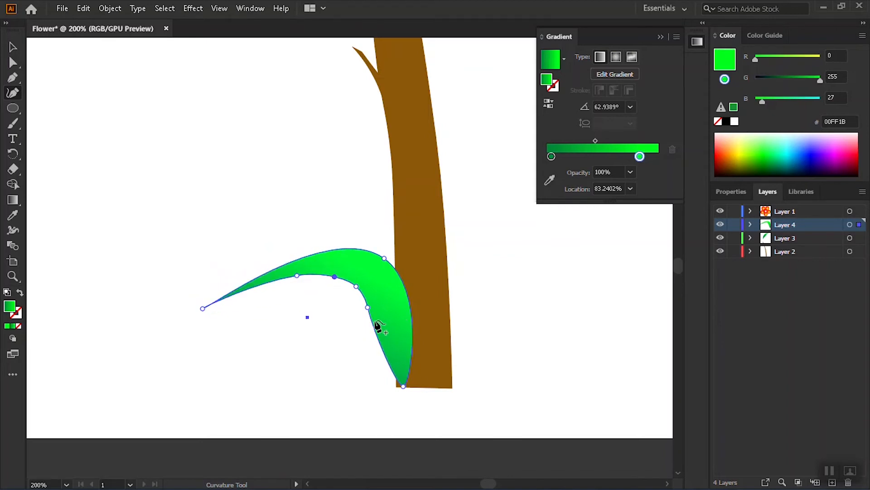
pyautogui.moveTo(410, 349)
pyautogui.mouseDown()
pyautogui.moveTo(419, 357)
pyautogui.moveTo(401, 356)
pyautogui.mouseUp()
# Duplicate the arched leaf and rotate the copy downward so it droops in front of the original at the stem's foot.
pyautogui.press('v')
pyautogui.moveTo(379, 295); pyautogui.dragTo(303, 275)
pyautogui.moveTo(211, 314); pyautogui.dragTo(208, 331)
pyautogui.moveTo(385, 289); pyautogui.dragTo(407, 323)
pyautogui.click(291, 206)
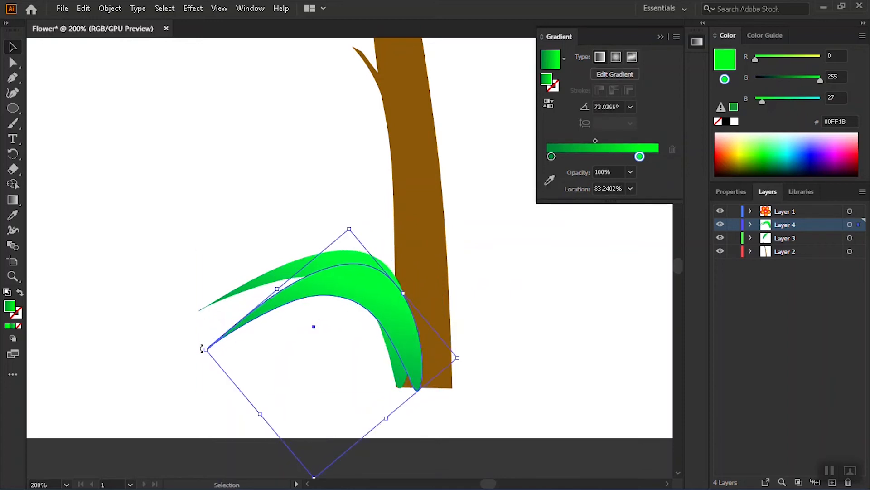
# Darken the copied leaf's gradient by setting the dark stop to #002A0F and the light stop to #009422.
pyautogui.doubleClick(551, 156)
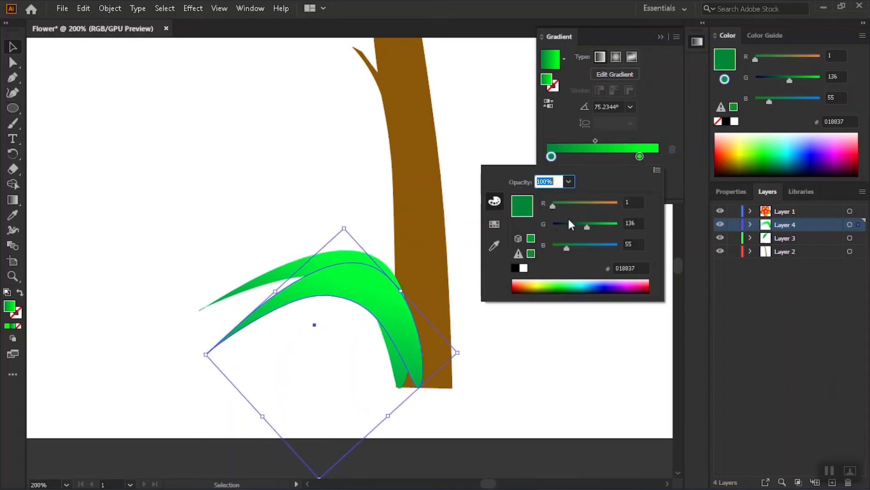
pyautogui.moveTo(573, 225); pyautogui.dragTo(579, 224)
pyautogui.click(564, 292)
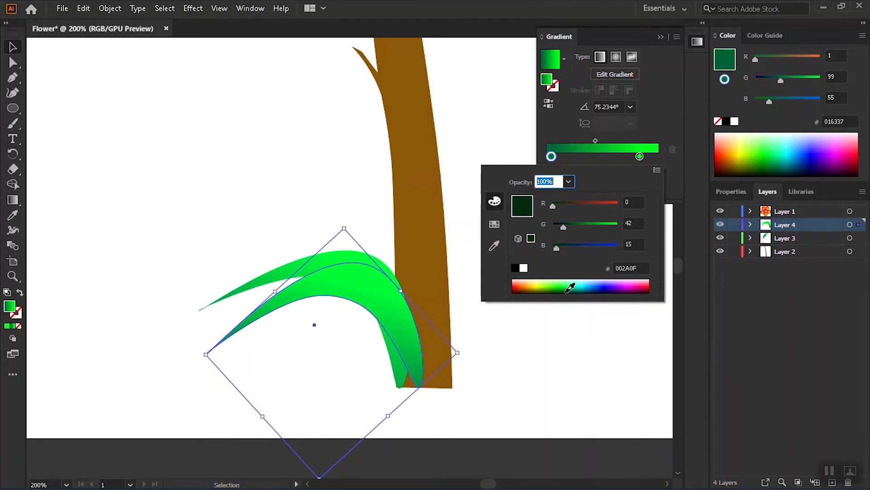
pyautogui.doubleClick(639, 156)
pyautogui.moveTo(581, 283)
pyautogui.mouseDown()
pyautogui.moveTo(568, 282)
pyautogui.moveTo(567, 290)
pyautogui.mouseUp()
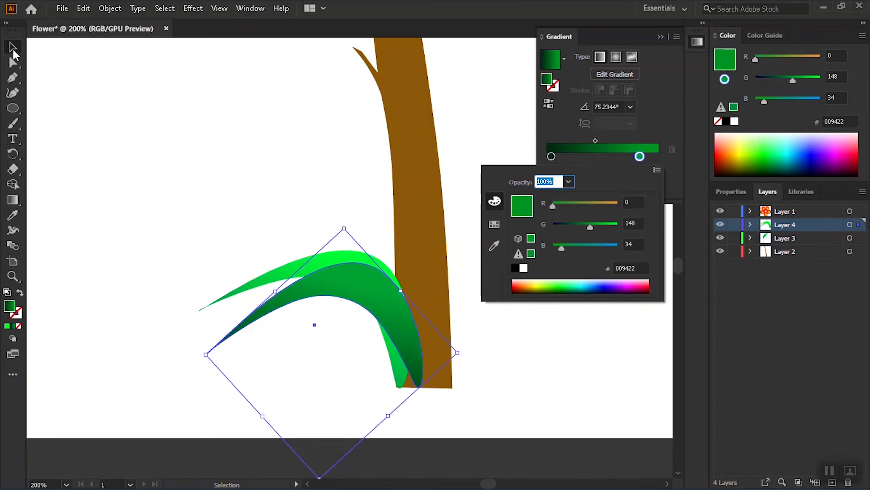
# Smooth the dark green leaf's underside with the Curvature tool and adjust its outer tip.
pyautogui.click(14, 93)
pyautogui.moveTo(343, 301); pyautogui.dragTo(368, 311)
pyautogui.moveTo(256, 319); pyautogui.dragTo(258, 327)
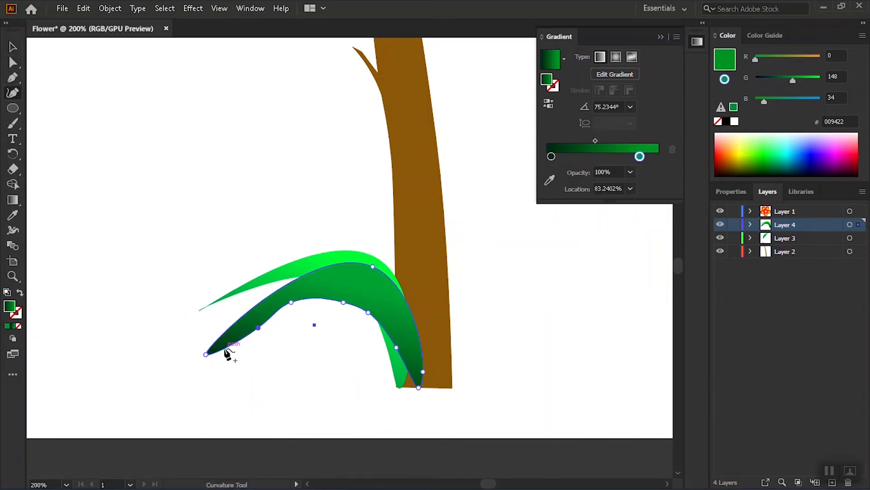
pyautogui.moveTo(217, 361); pyautogui.dragTo(212, 360)
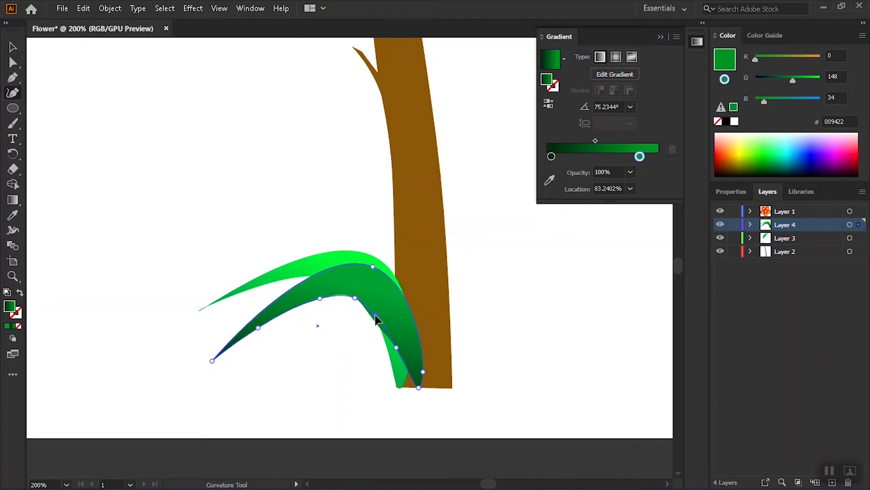
# Enlarge both left-hand leaves together and shift them slightly toward the stem.
pyautogui.scroll(-3, 378, 316)
pyautogui.scroll(3, 375, 329)
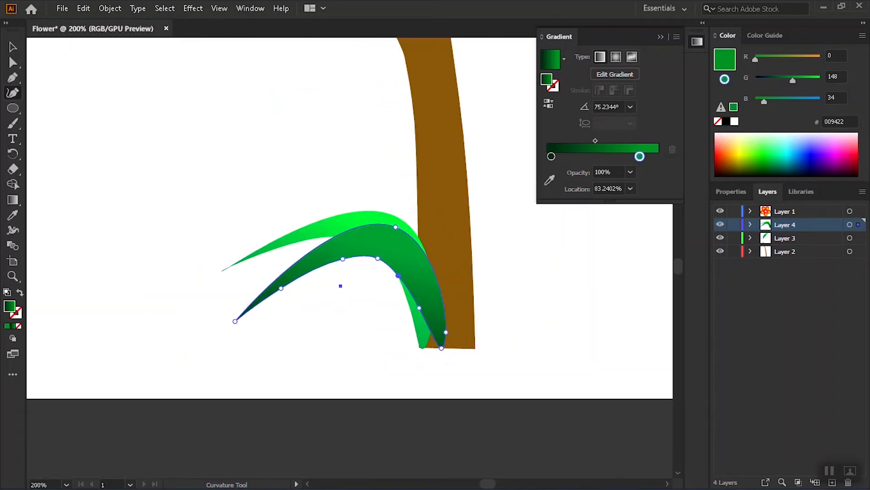
pyautogui.press('v')
pyautogui.moveTo(292, 285); pyautogui.dragTo(292, 283)
pyautogui.moveTo(223, 208); pyautogui.dragTo(127, 138)
pyautogui.moveTo(403, 224); pyautogui.dragTo(414, 224)
pyautogui.click(628, 286)
# Try to duplicate the dark green leaf to the other side of the stem, and undo the copy.
pyautogui.scroll(-4, 628, 286)
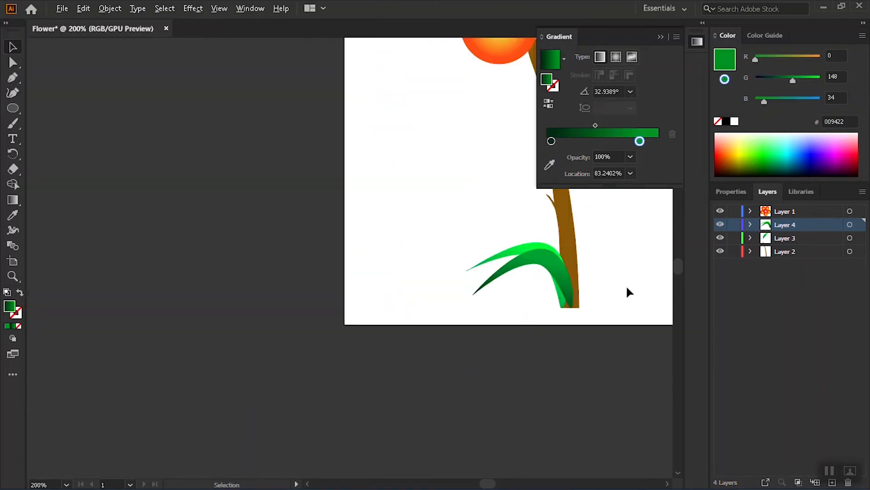
pyautogui.scroll(4, 622, 291)
pyautogui.moveTo(488, 484); pyautogui.dragTo(489, 485)
pyautogui.click(251, 207)
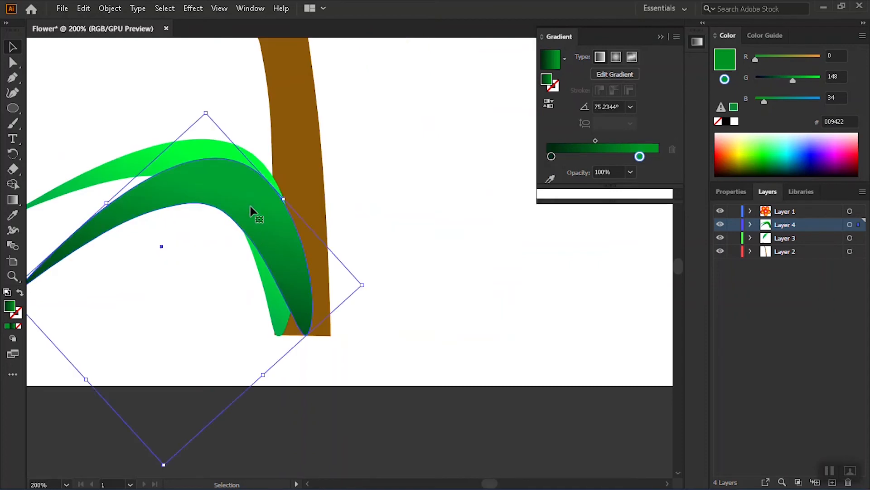
pyautogui.moveTo(260, 204); pyautogui.dragTo(354, 201)
pyautogui.moveTo(101, 290); pyautogui.dragTo(137, 290)
pyautogui.hotkey('ctrl', 'z')
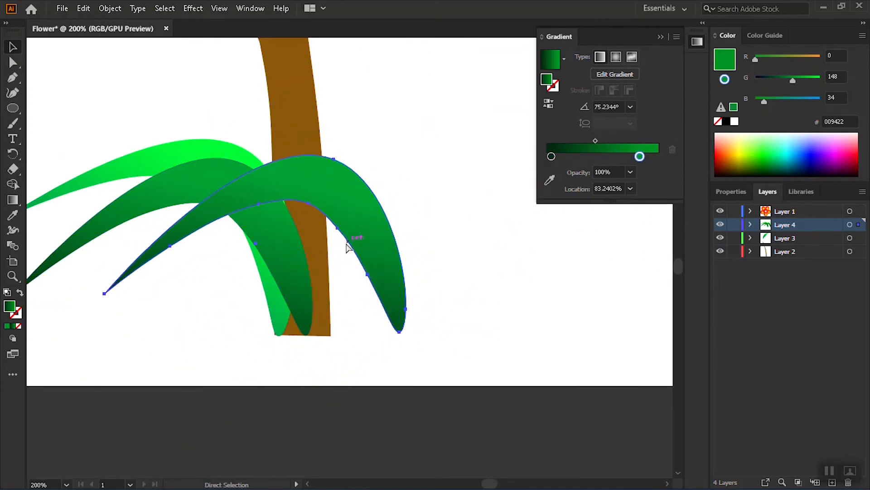
pyautogui.hotkey('ctrl', 'z')
# Draw a dark green gradient ellipse to the right of the stem, tilt it outward and move its lower end against the stem.
pyautogui.press('l')
pyautogui.moveTo(488, 130); pyautogui.dragTo(391, 367)
pyautogui.press('v')
pyautogui.moveTo(493, 128); pyautogui.dragTo(562, 207)
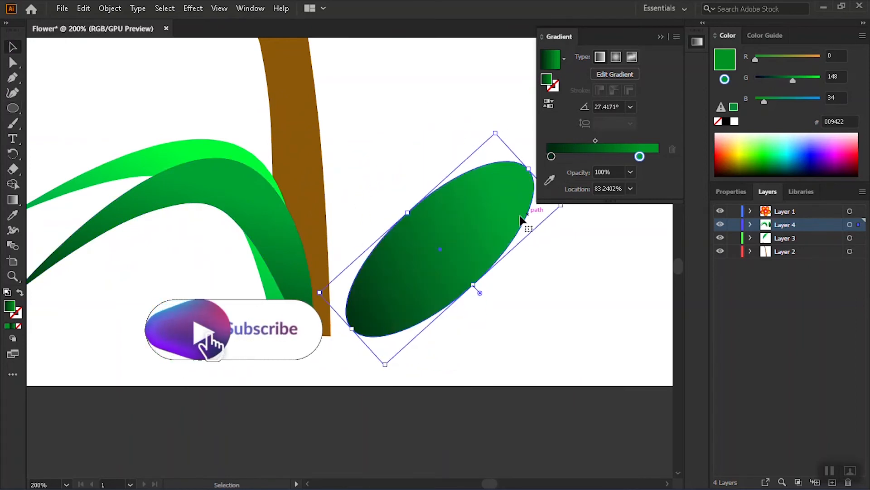
pyautogui.moveTo(489, 216); pyautogui.dragTo(448, 206)
# Shape the ellipse into a leaf with the Curvature tool, drawing its underside in and stretching its upper tip outward.
pyautogui.click(13, 93)
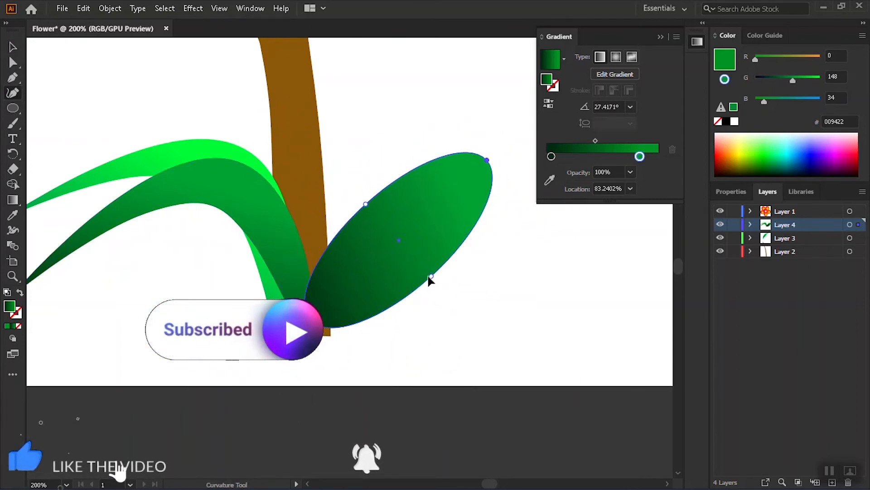
pyautogui.moveTo(432, 277); pyautogui.dragTo(363, 300)
pyautogui.moveTo(410, 271); pyautogui.dragTo(397, 254)
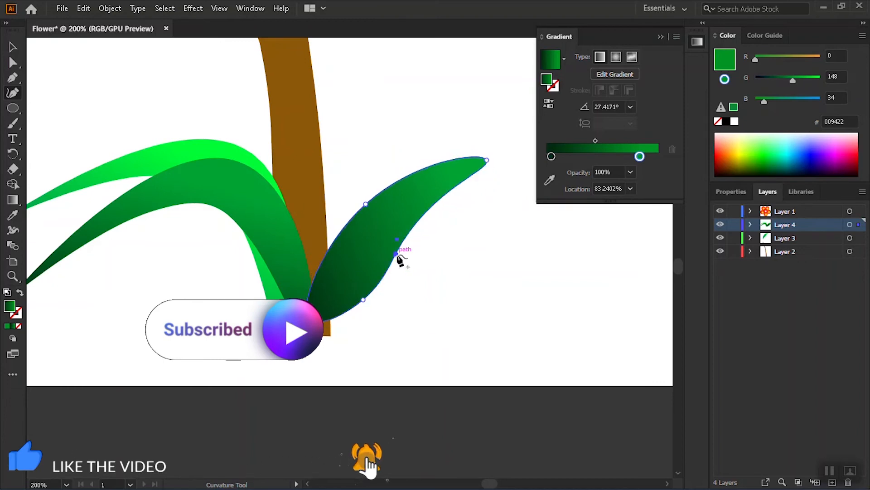
pyautogui.moveTo(487, 160); pyautogui.dragTo(576, 204)
pyautogui.moveTo(484, 213); pyautogui.dragTo(466, 205)
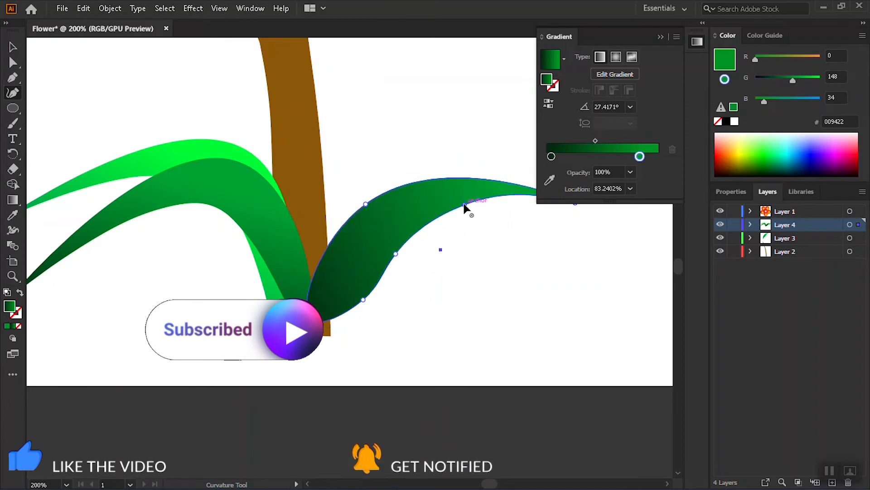
# Collapse the Gradient panel, then taper the right-hand leaf's base to the stem's foot and pull its lower edge inward.
pyautogui.click(661, 37)
pyautogui.moveTo(362, 301); pyautogui.dragTo(309, 330)
pyautogui.moveTo(365, 303); pyautogui.dragTo(351, 289)
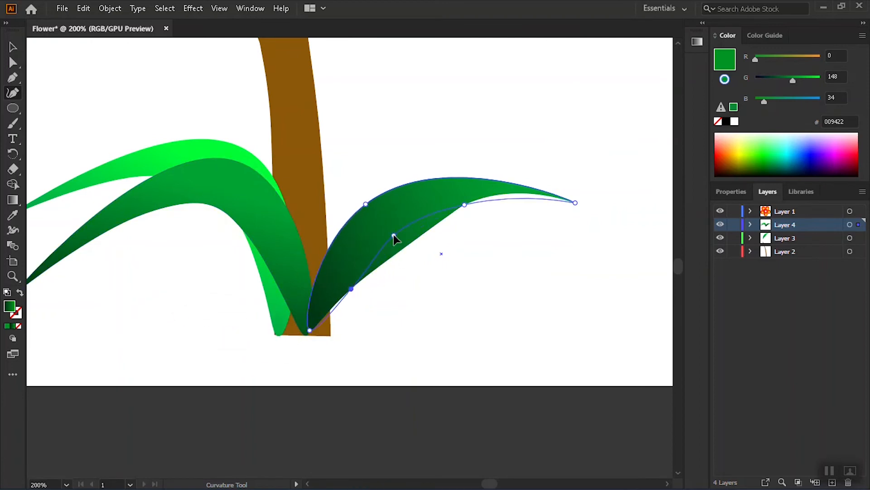
pyautogui.click(393, 236)
# Extend the right-hand leaf's tip farther outward and refine its upper edge and the curve near its base.
pyautogui.moveTo(575, 202); pyautogui.dragTo(555, 209)
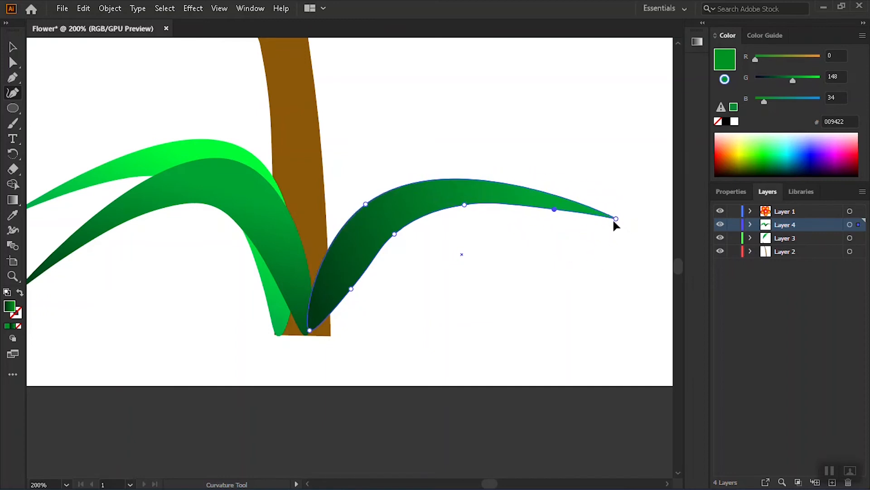
pyautogui.click(516, 183)
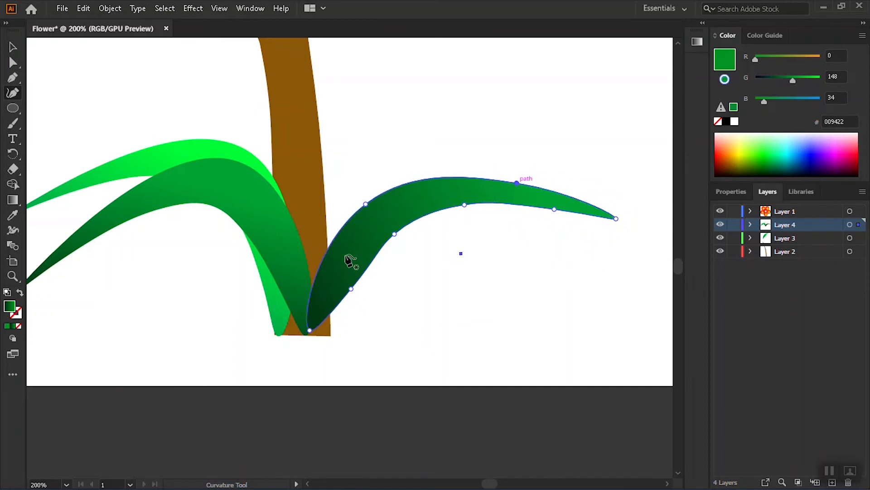
pyautogui.moveTo(371, 262); pyautogui.dragTo(363, 257)
pyautogui.moveTo(333, 229); pyautogui.dragTo(334, 229)
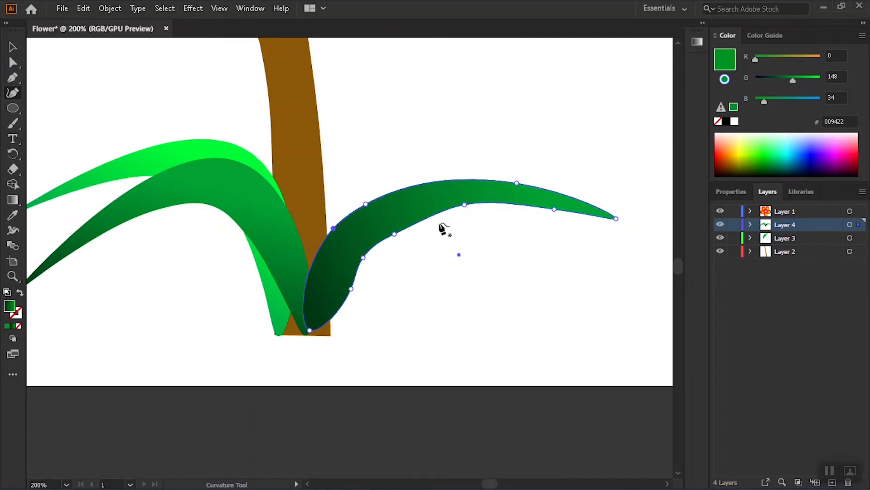
# Duplicate the right-hand leaf and rotate the copy downward so it droops below the original.
pyautogui.scroll(-2, 448, 238)
pyautogui.scroll(2, 466, 243)
pyautogui.scroll(-1, 396, 254)
pyautogui.press('v')
pyautogui.moveTo(412, 218); pyautogui.dragTo(400, 231)
pyautogui.moveTo(532, 239); pyautogui.dragTo(498, 278)
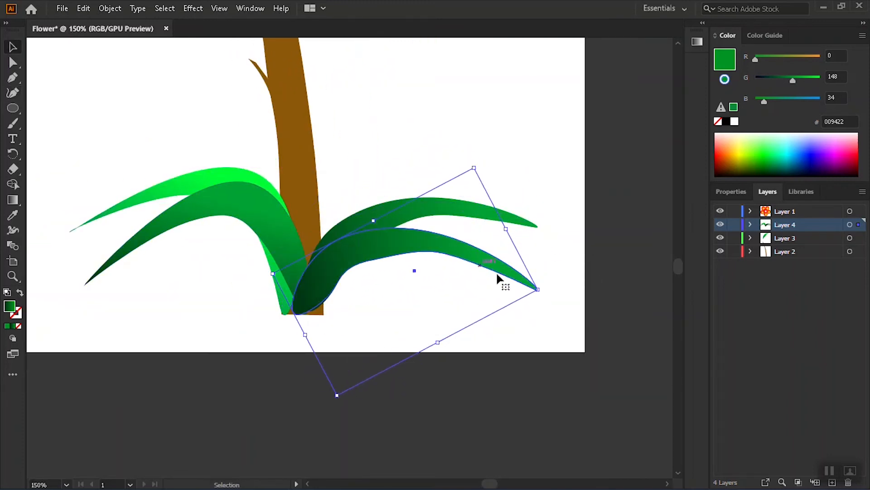
# Recolour the light gradient stop of the lower right-hand leaf to bright yellow-green #72FF00.
pyautogui.scroll(1, 469, 286)
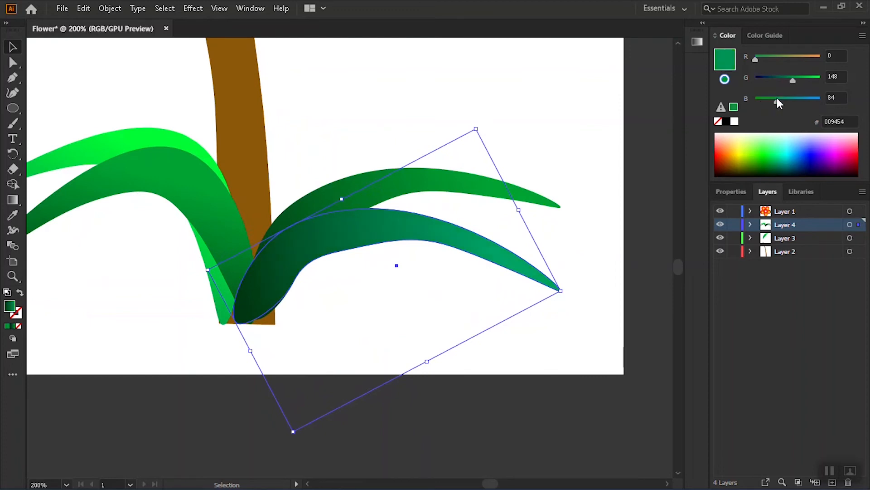
pyautogui.click(744, 146)
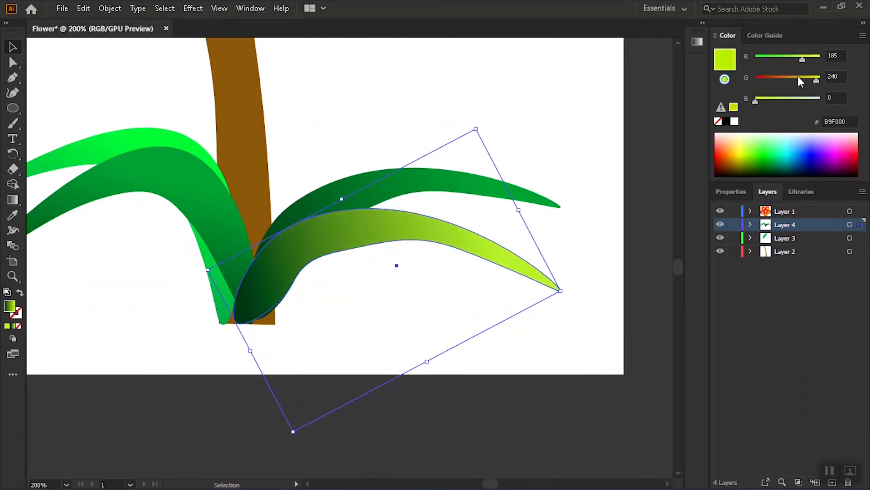
pyautogui.moveTo(802, 77); pyautogui.dragTo(784, 59)
pyautogui.click(557, 203)
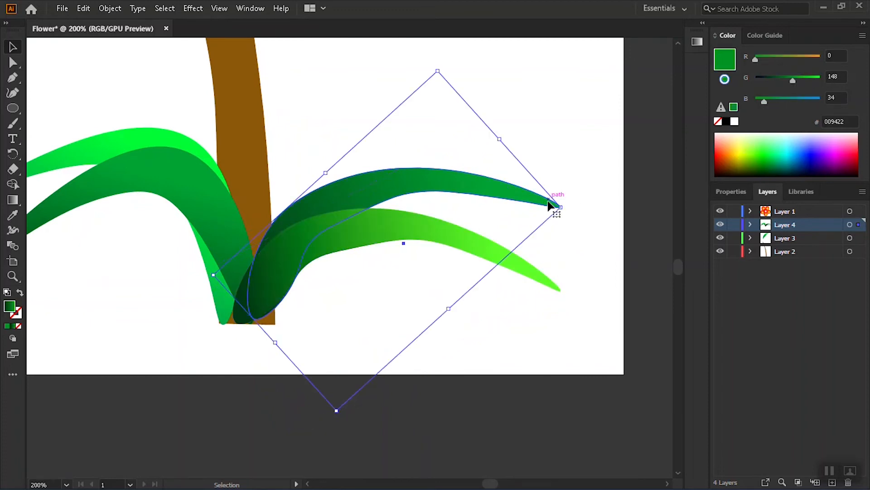
pyautogui.click(540, 288)
# Arch the yellow-green leaf with the Curvature tool, lowering its outer tip and slimming its underside down to the base.
pyautogui.scroll(1, 538, 287)
pyautogui.click(14, 93)
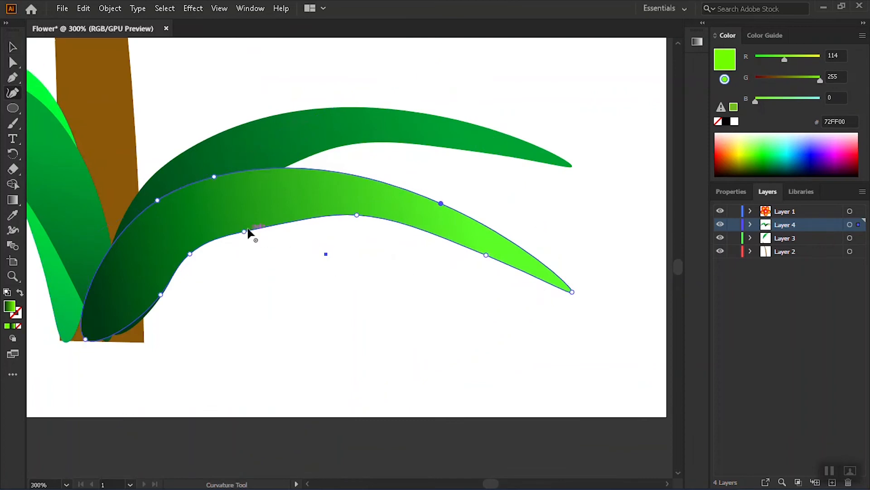
pyautogui.moveTo(254, 214); pyautogui.dragTo(256, 211)
pyautogui.moveTo(573, 292); pyautogui.dragTo(547, 336)
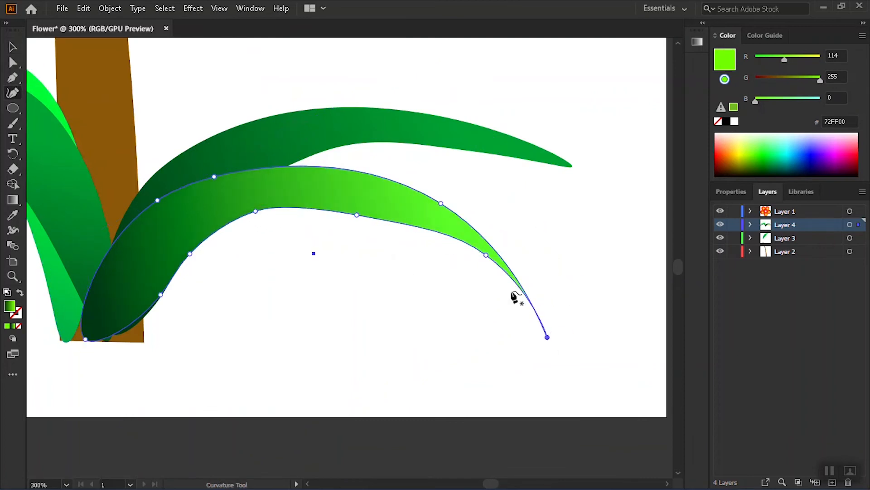
pyautogui.moveTo(486, 255); pyautogui.dragTo(436, 238)
pyautogui.moveTo(160, 295); pyautogui.dragTo(149, 276)
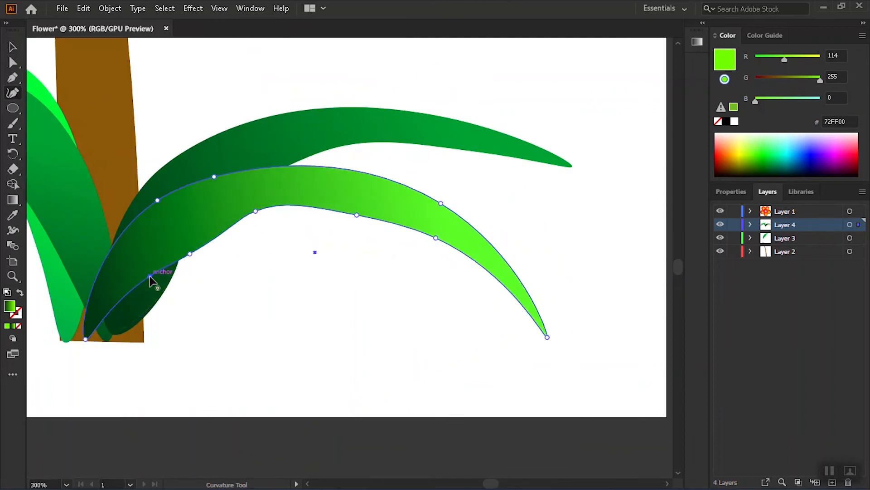
pyautogui.click(188, 245)
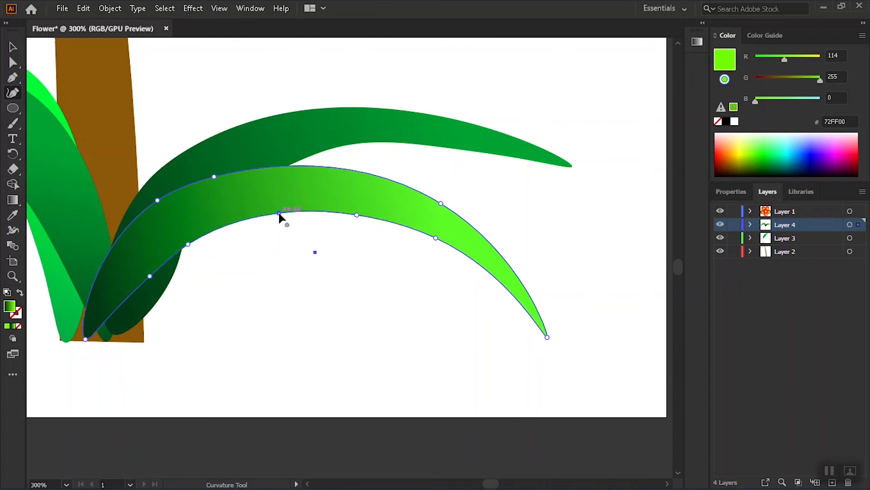
# Duplicate the yellow-green leaf and place the copy slightly above it, overlapping the original.
pyautogui.press('v')
pyautogui.scroll(-1, 287, 210)
pyautogui.moveTo(288, 210); pyautogui.dragTo(283, 190)
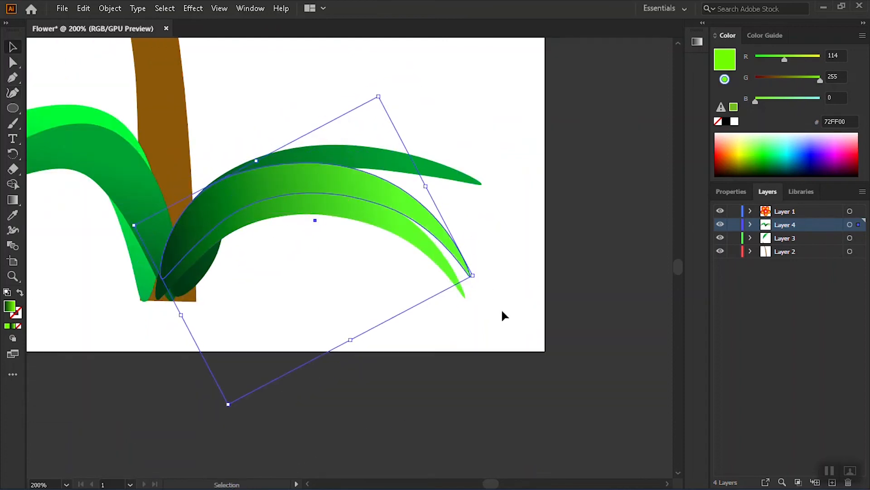
# Make another copy of the yellow-green leaf, rotate it upward and position it above the other right-hand leaves.
pyautogui.click(455, 176)
pyautogui.click(374, 220)
pyautogui.moveTo(332, 207); pyautogui.dragTo(301, 150)
pyautogui.moveTo(444, 238); pyautogui.dragTo(415, 146)
pyautogui.moveTo(309, 124); pyautogui.dragTo(312, 108)
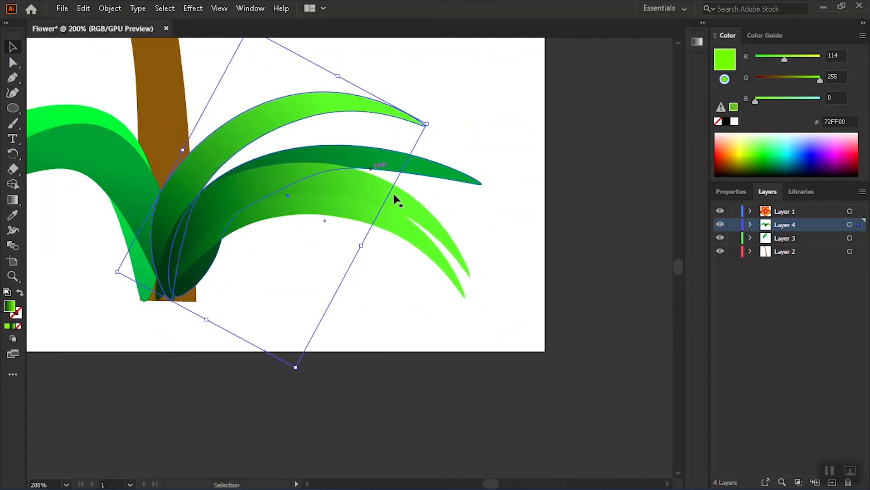
# Recolour the light gradient stop of the uppermost right-hand leaf to medium green #13B600.
pyautogui.click(381, 243)
pyautogui.scroll(-3, 381, 243)
pyautogui.scroll(3, 379, 247)
pyautogui.click(360, 229)
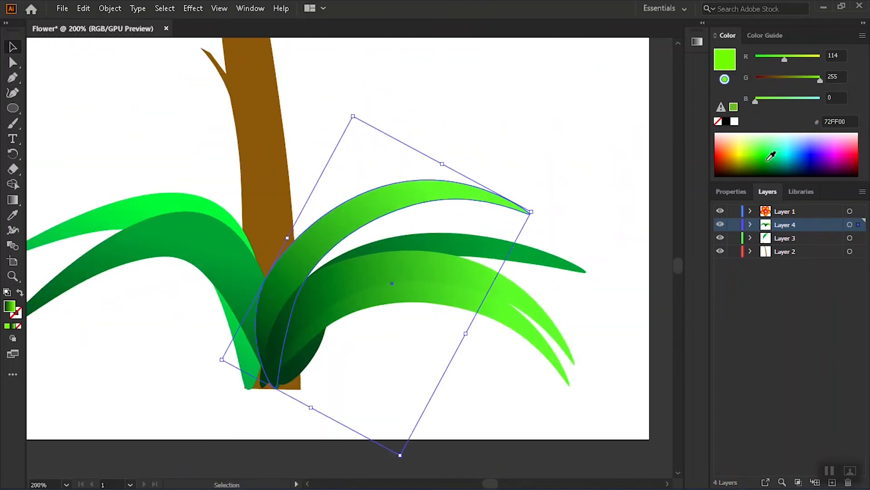
pyautogui.click(767, 159)
pyautogui.moveTo(769, 156); pyautogui.dragTo(763, 146)
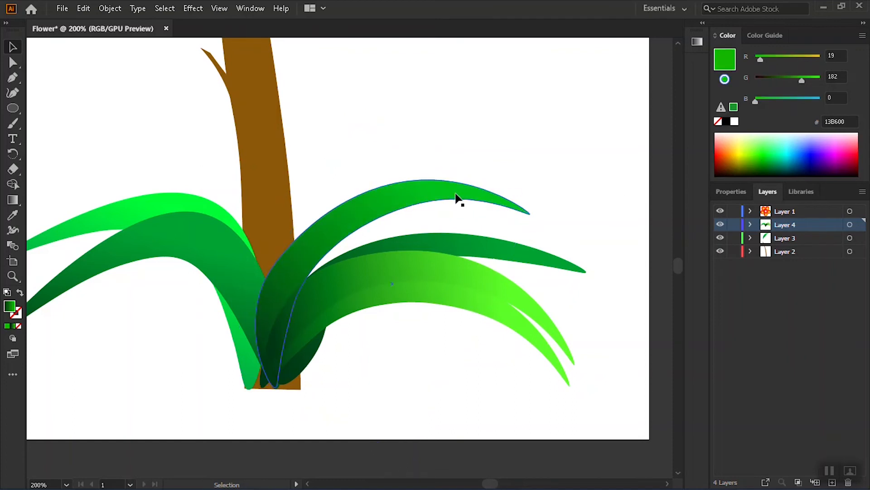
# Raise the outer tip of the uppermost right-hand leaf.
pyautogui.moveTo(539, 214); pyautogui.dragTo(533, 176)
pyautogui.click(13, 92)
pyautogui.hotkey('ctrl', '-')
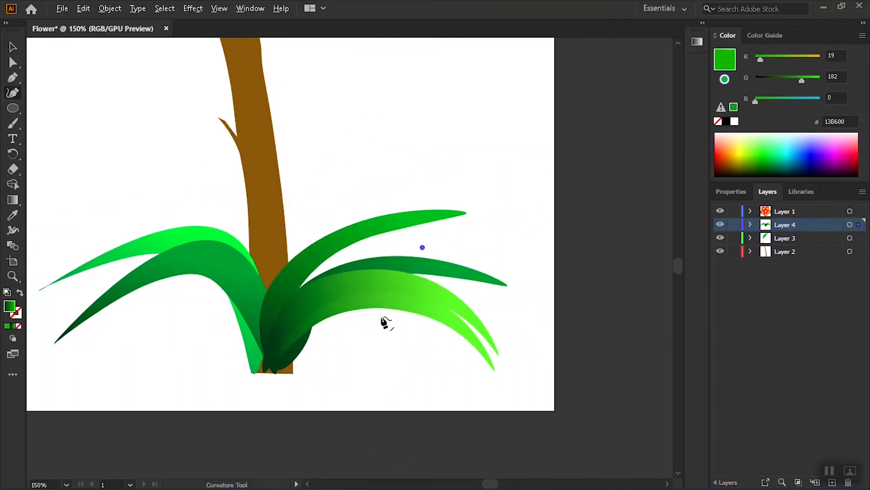
# Place a smaller copy of the dark green left-hand leaf beneath the original, with its base at the stem.
pyautogui.click(13, 47)
pyautogui.click(559, 391)
pyautogui.scroll(-2, 454, 365)
pyautogui.scroll(3, 378, 369)
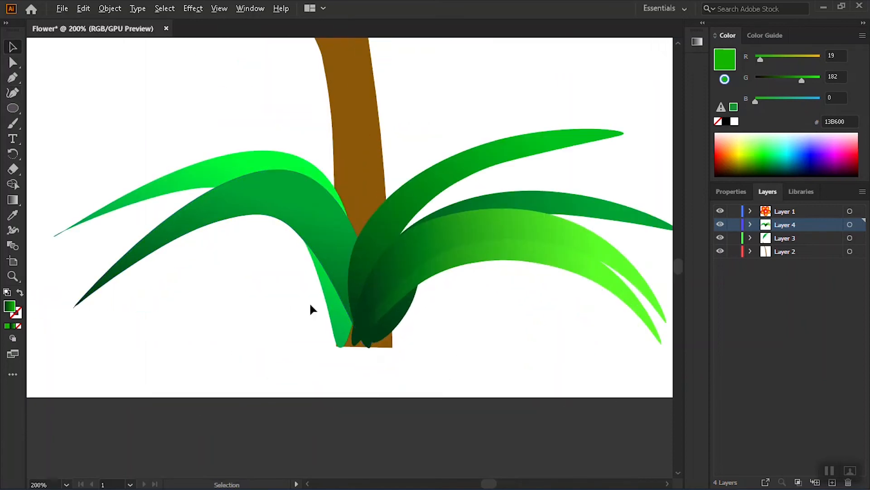
pyautogui.click(334, 220)
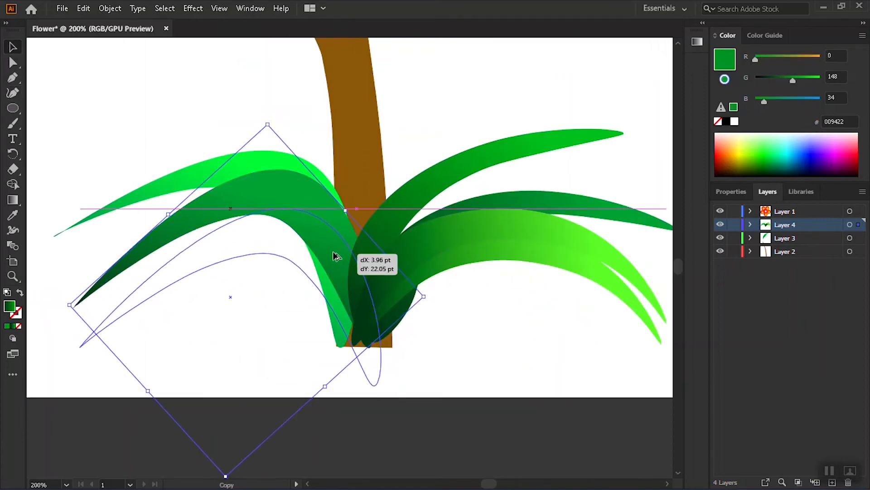
pyautogui.moveTo(67, 312); pyautogui.dragTo(186, 304)
pyautogui.moveTo(335, 237); pyautogui.dragTo(285, 281)
# Reshape the small left-hand leaf's arch and outer tip, and recolour its light gradient stop to dark green #007A22.
pyautogui.hotkey('shift', '`')
pyautogui.moveTo(300, 253); pyautogui.dragTo(294, 245)
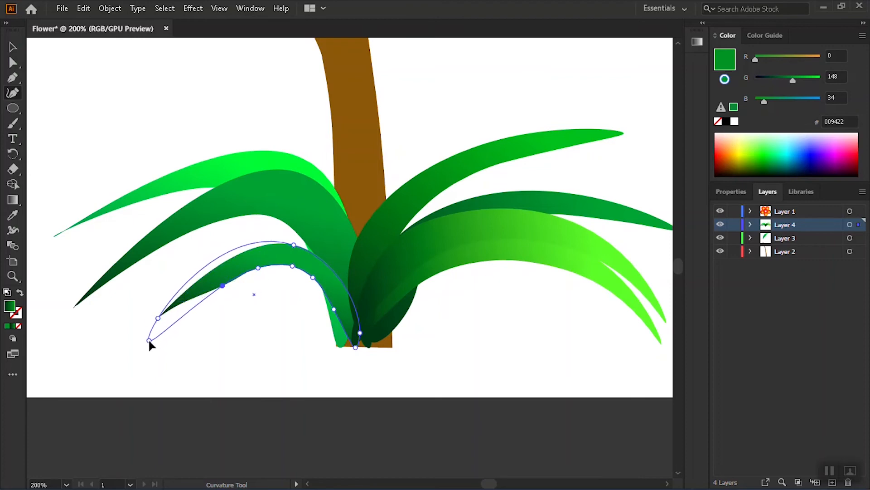
pyautogui.moveTo(150, 342); pyautogui.dragTo(150, 341)
pyautogui.moveTo(792, 80)
pyautogui.mouseDown()
pyautogui.moveTo(804, 81)
pyautogui.moveTo(786, 80)
pyautogui.mouseUp()
pyautogui.press('v')
# Try to erase the brown end of the stem that sticks out below the leaves, and undo the erasure.
pyautogui.scroll(-4, 458, 101)
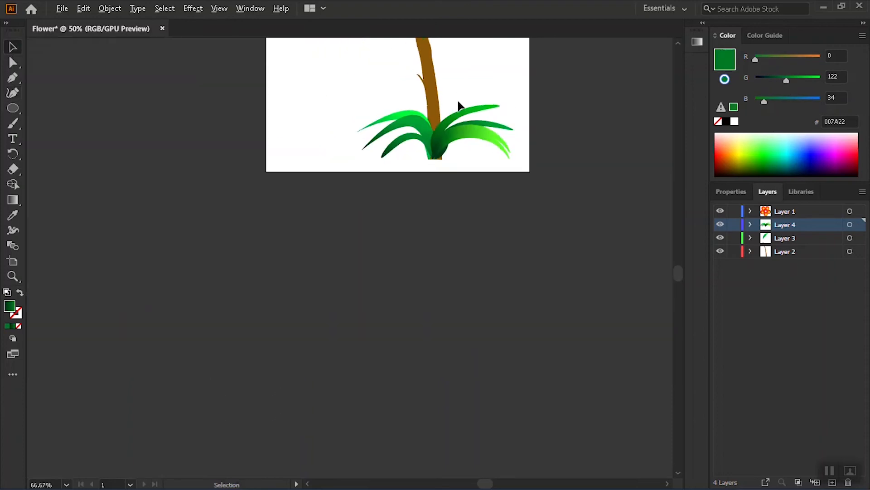
pyautogui.scroll(1, 488, 89)
pyautogui.moveTo(681, 266); pyautogui.dragTo(681, 261)
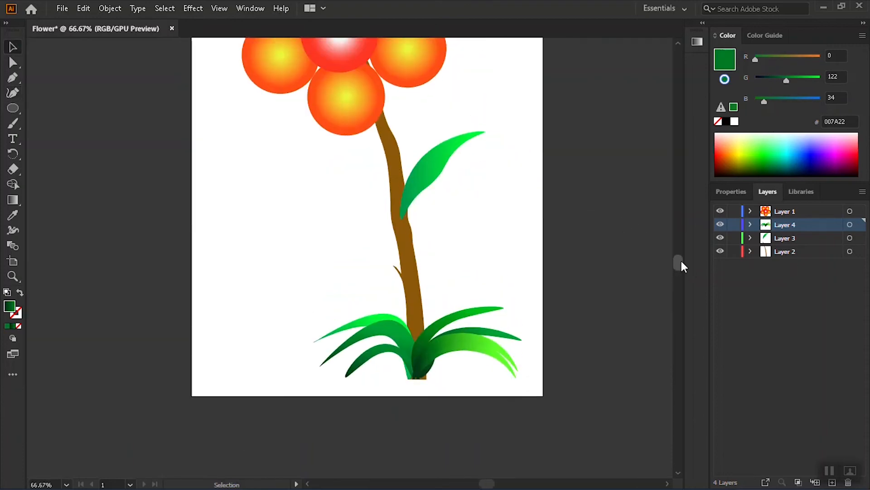
pyautogui.scroll(3, 437, 384)
pyautogui.click(397, 360)
pyautogui.scroll(2, 431, 423)
pyautogui.hotkey('shift', 'e')
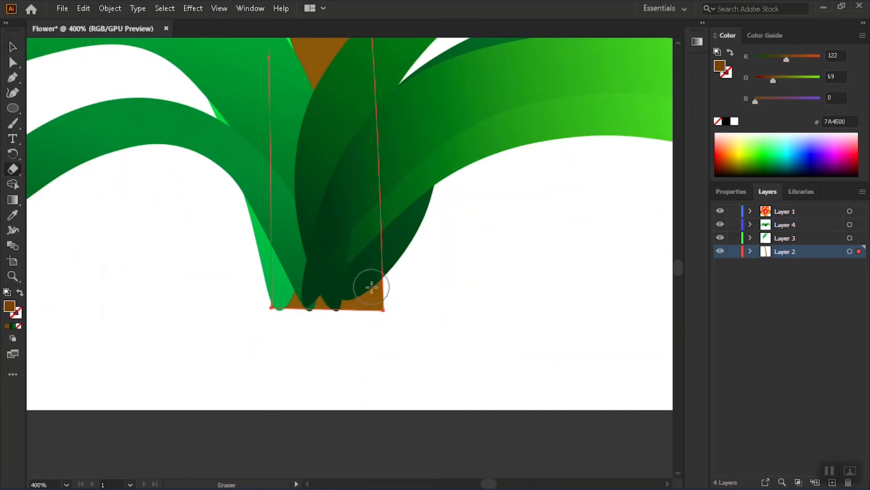
pyautogui.moveTo(391, 311)
pyautogui.mouseDown()
pyautogui.moveTo(272, 311)
pyautogui.moveTo(382, 297)
pyautogui.mouseUp()
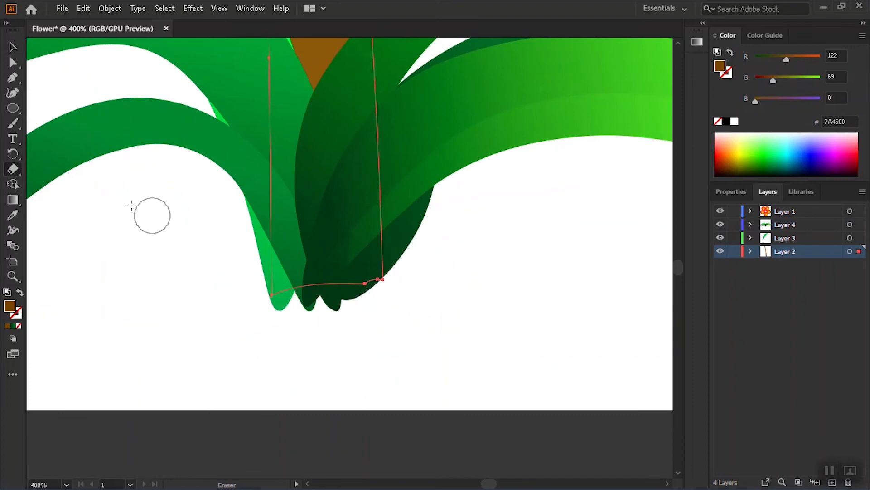
pyautogui.scroll(-2, 377, 336)
pyautogui.scroll(2, 380, 333)
pyautogui.click(11, 49)
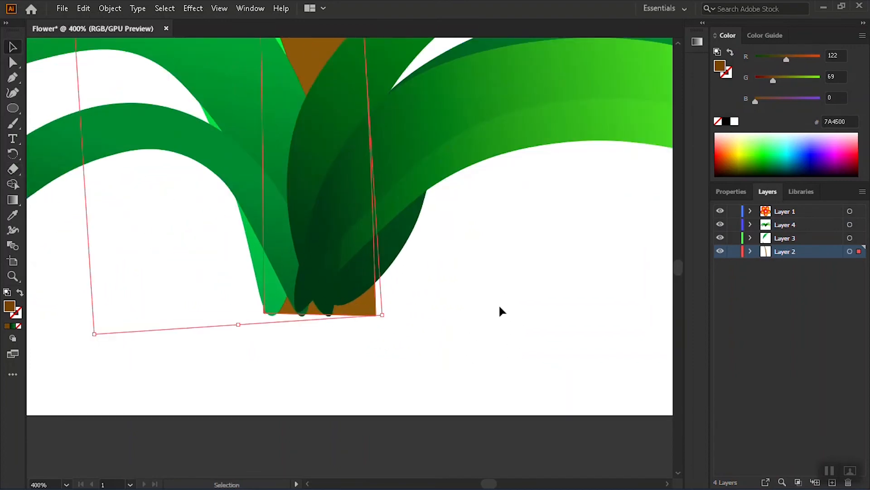
# Add a new layer and move it beneath Layer 2, at the bottom of the layer stack.
pyautogui.scroll(-7, 476, 304)
pyautogui.scroll(-1, 480, 204)
pyautogui.scroll(1, 480, 131)
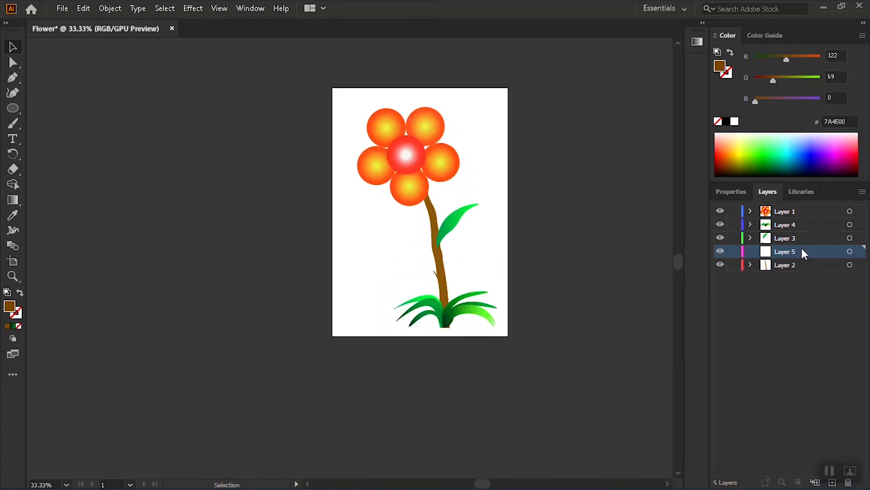
pyautogui.moveTo(804, 253); pyautogui.dragTo(800, 271)
pyautogui.scroll(1, 437, 73)
# Show the rulers and set their origin just inside the artboard's upper-left corner.
pyautogui.click(12, 108)
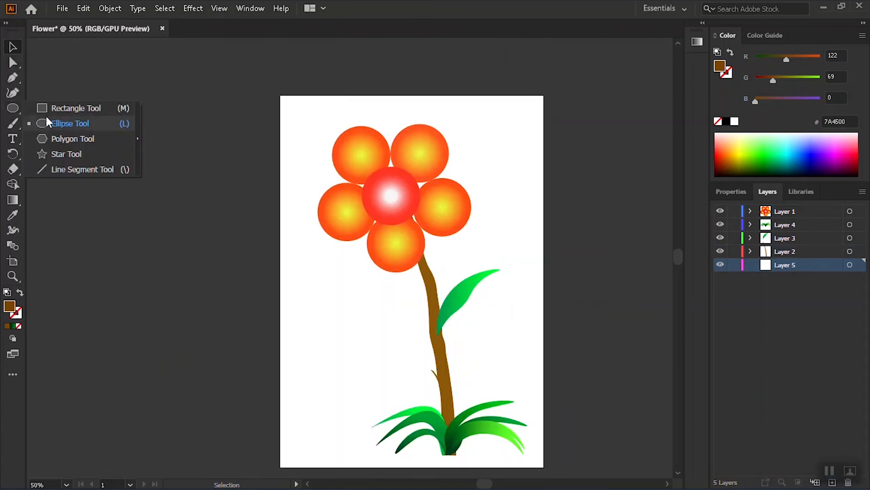
pyautogui.click(68, 108)
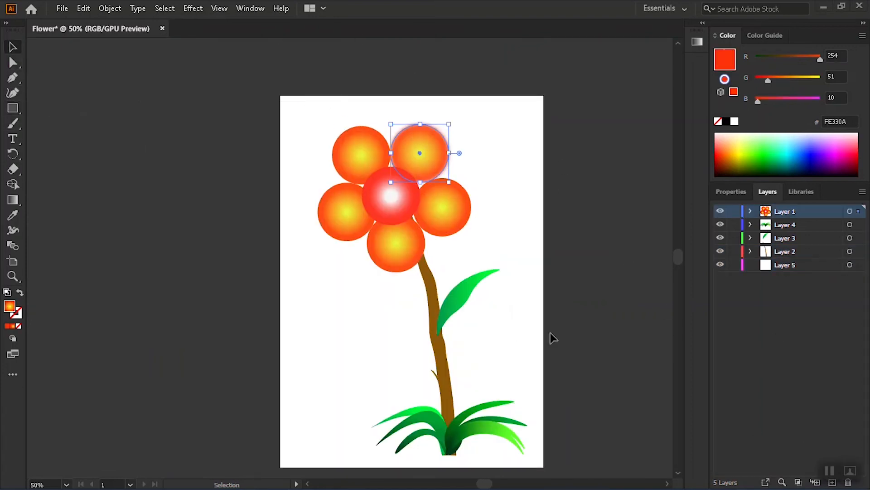
pyautogui.click(192, 8)
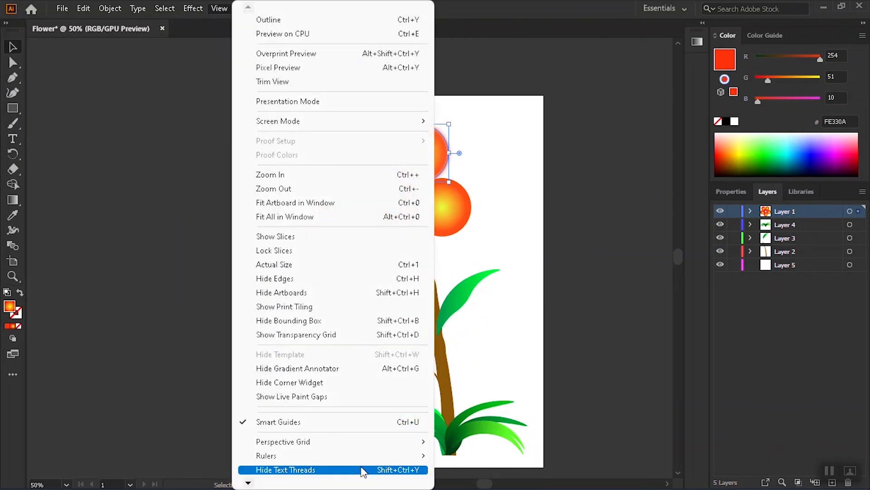
pyautogui.click(449, 418)
pyautogui.moveTo(32, 43); pyautogui.dragTo(291, 50)
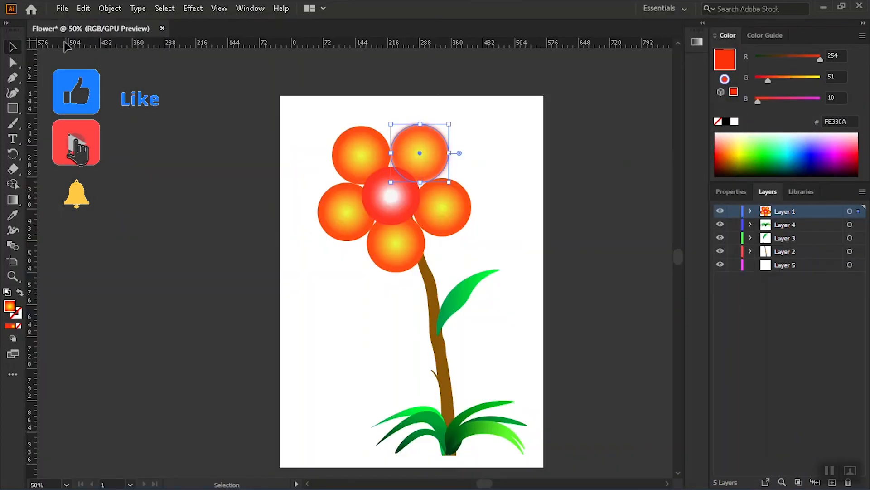
pyautogui.moveTo(32, 43); pyautogui.dragTo(297, 110)
# Draw a rectangle on Layer 1 covering almost the whole artboard, and move that layer to the bottom of the stack.
pyautogui.scroll(-4, 632, 210)
pyautogui.scroll(3, 631, 210)
pyautogui.click(16, 110)
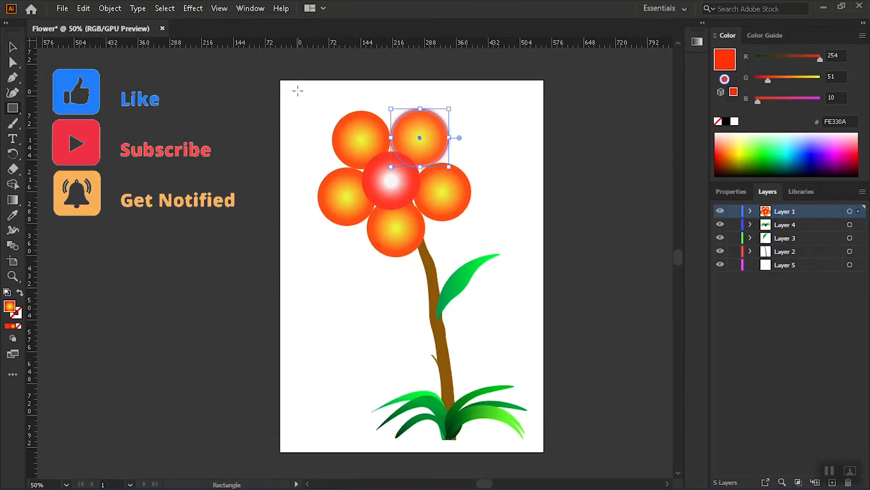
pyautogui.moveTo(291, 90); pyautogui.dragTo(533, 440)
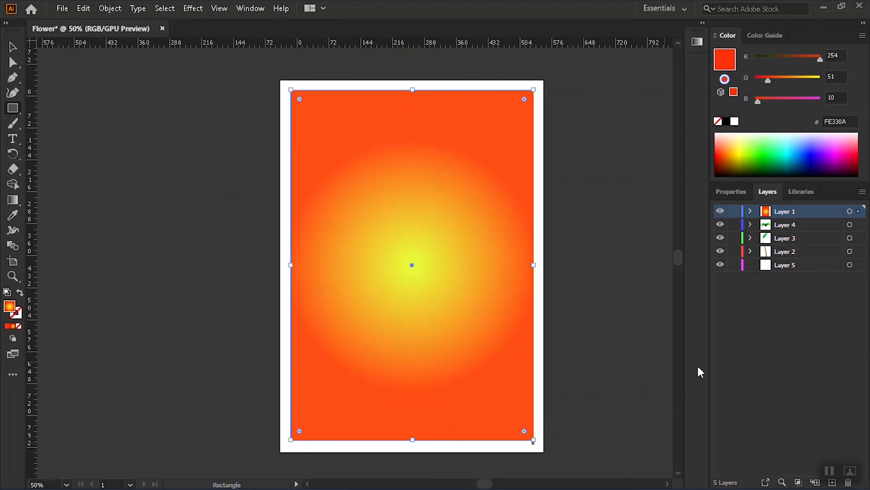
pyautogui.moveTo(782, 217); pyautogui.dragTo(810, 276)
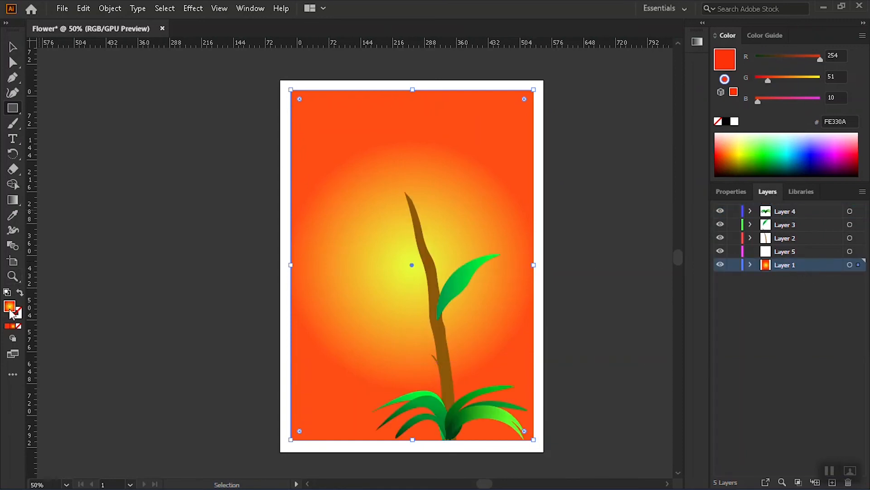
# Recolour the rectangle's radial gradient with blue #0002FF at the centre and white #FFFFFF at the outside.
pyautogui.click(14, 326)
pyautogui.doubleClick(551, 157)
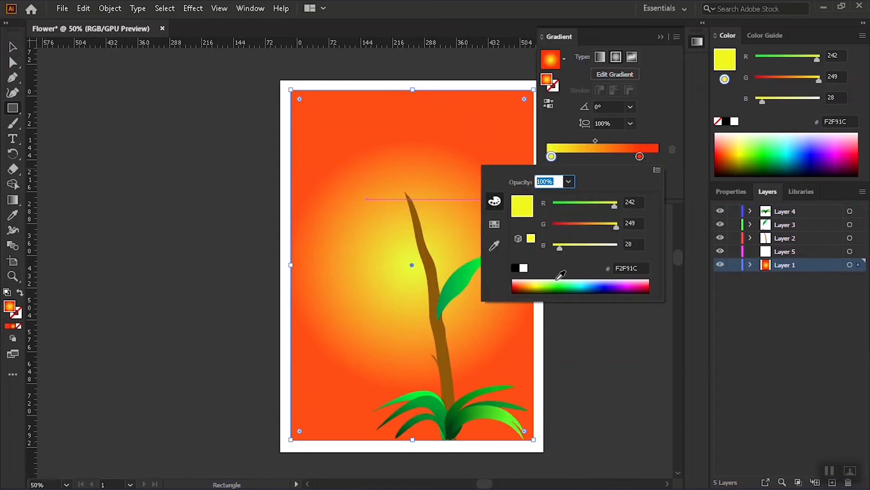
pyautogui.moveTo(558, 278); pyautogui.dragTo(608, 279)
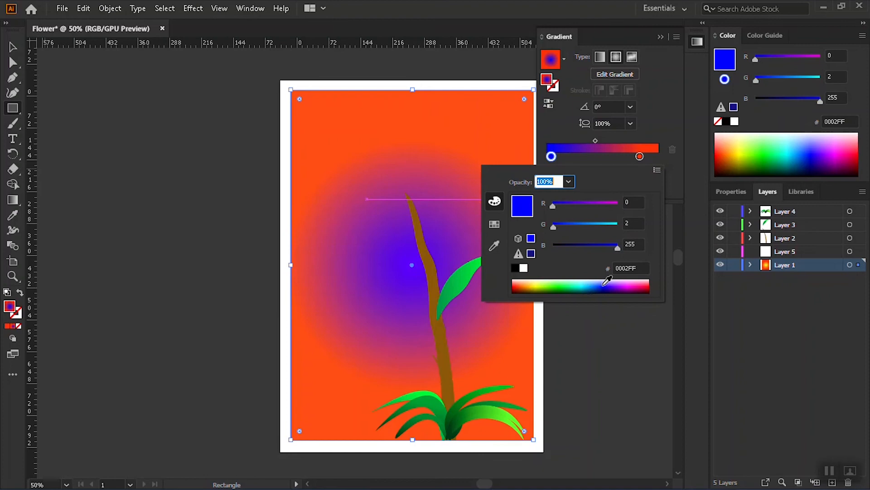
pyautogui.doubleClick(640, 157)
pyautogui.click(597, 281)
pyautogui.click(798, 269)
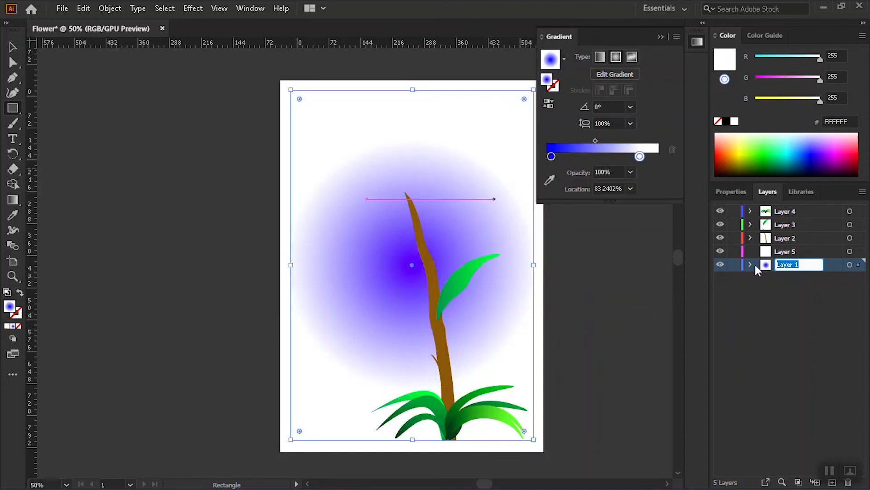
# Undo the blue and white colour changes of the rectangle's gradient.
pyautogui.click(752, 263)
pyautogui.click(752, 265)
pyautogui.hotkey('ctrl', 'z')
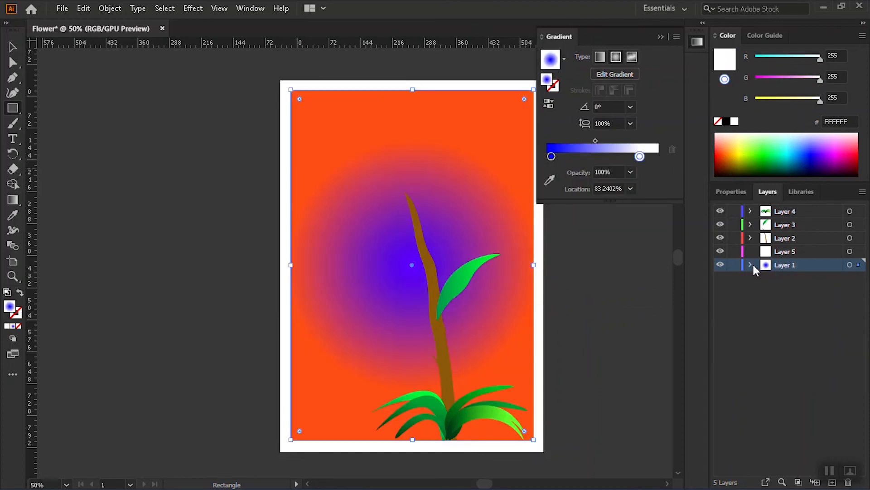
pyautogui.hotkey('ctrl', 'z')
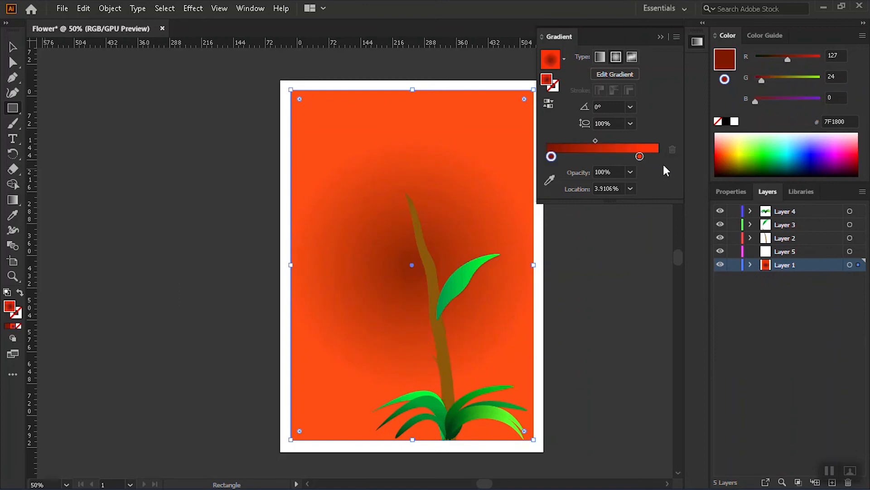
# Delete the rectangle from Layer 1, keeping the flower's ellipses.
pyautogui.click(661, 38)
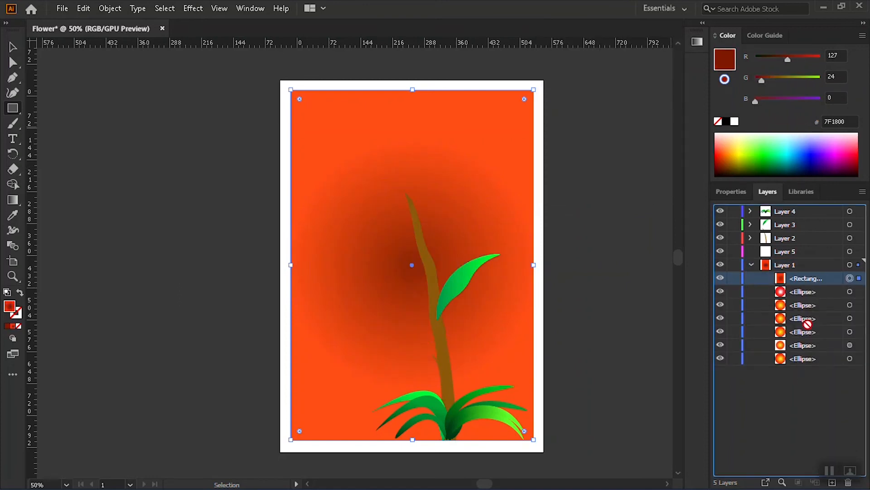
pyautogui.press('Delete')
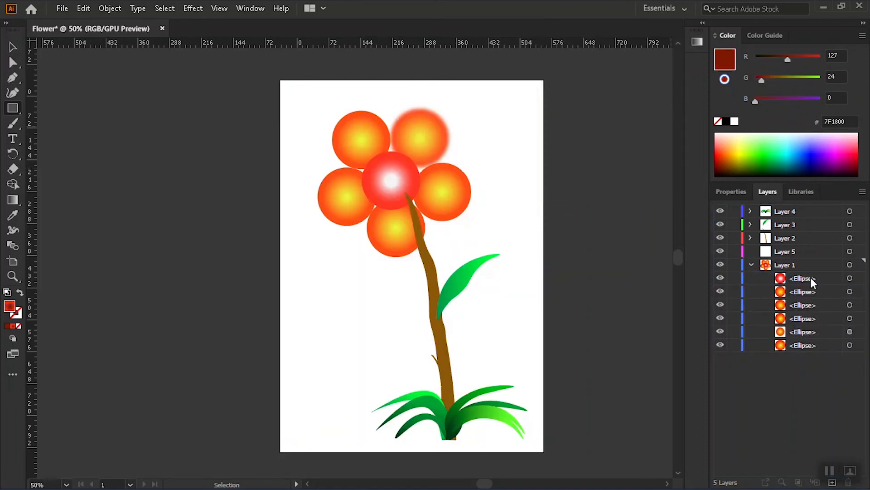
pyautogui.click(752, 266)
# Add a new layer at the bottom of the stack and draw a background rectangle on it, leaving a narrow artboard margin.
pyautogui.click(833, 482)
pyautogui.moveTo(807, 267); pyautogui.dragTo(806, 297)
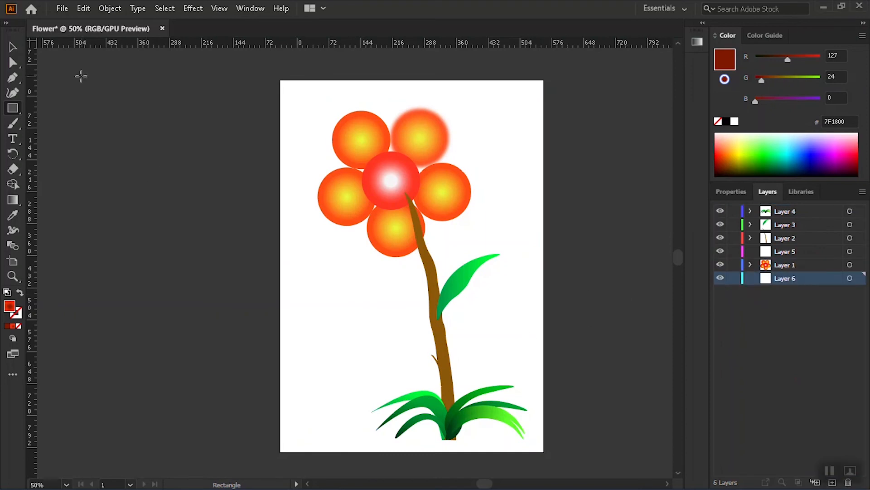
pyautogui.moveTo(289, 87); pyautogui.dragTo(533, 444)
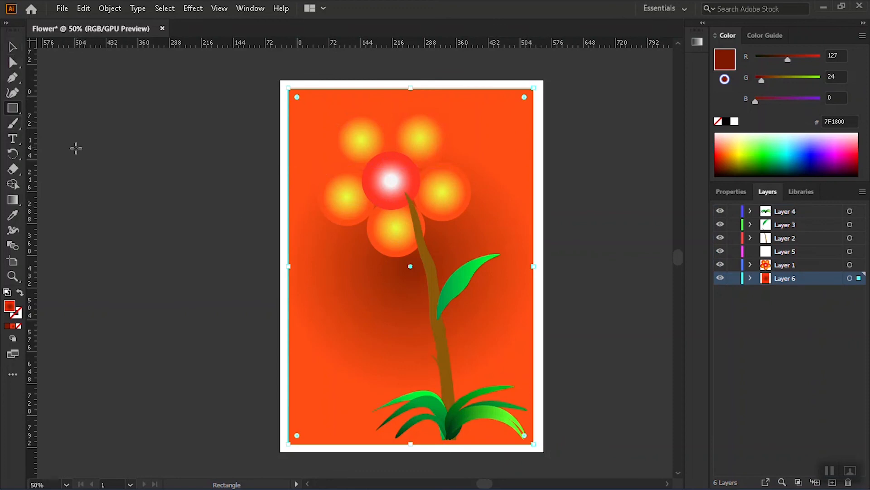
# Set the background rectangle's inner gradient colour to near-white #FDFFFD.
pyautogui.doubleClick(10, 309)
pyautogui.click(654, 212)
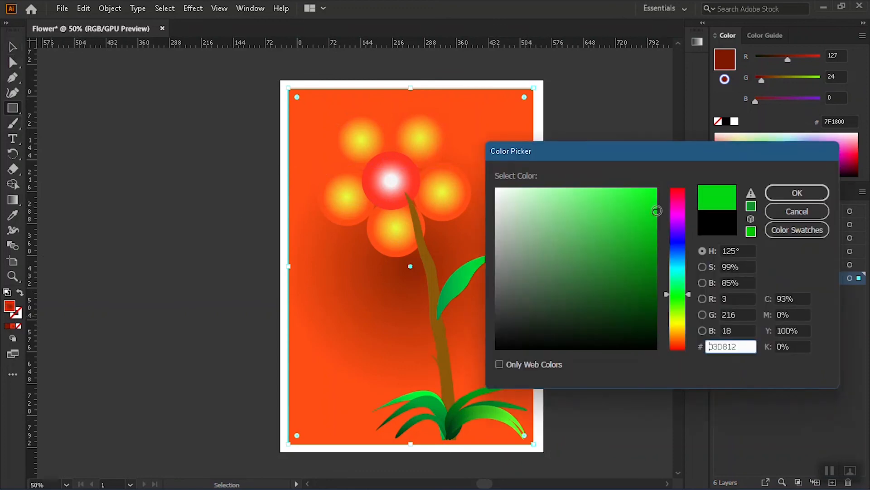
pyautogui.click(501, 191)
pyautogui.click(796, 194)
# Try several colours on the background rectangle's inner gradient stop and set it to white #FFFFFF.
pyautogui.click(697, 43)
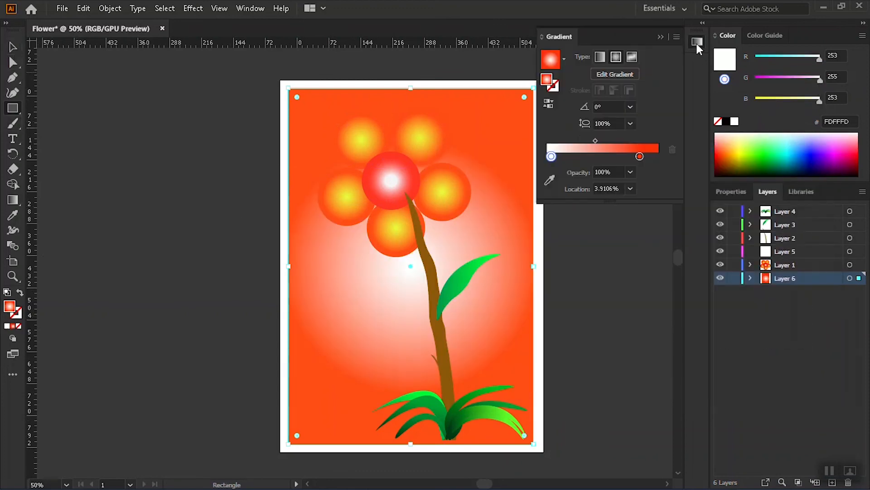
pyautogui.doubleClick(552, 157)
pyautogui.click(562, 283)
pyautogui.click(583, 288)
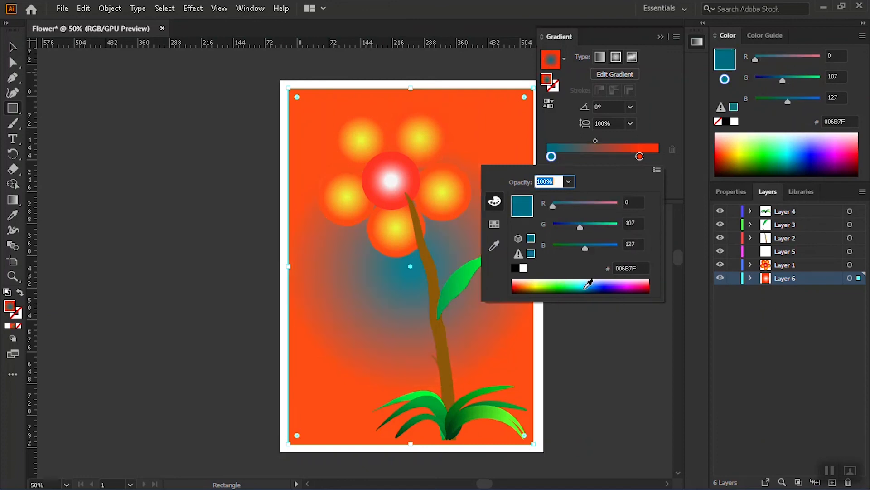
pyautogui.click(539, 280)
pyautogui.click(537, 272)
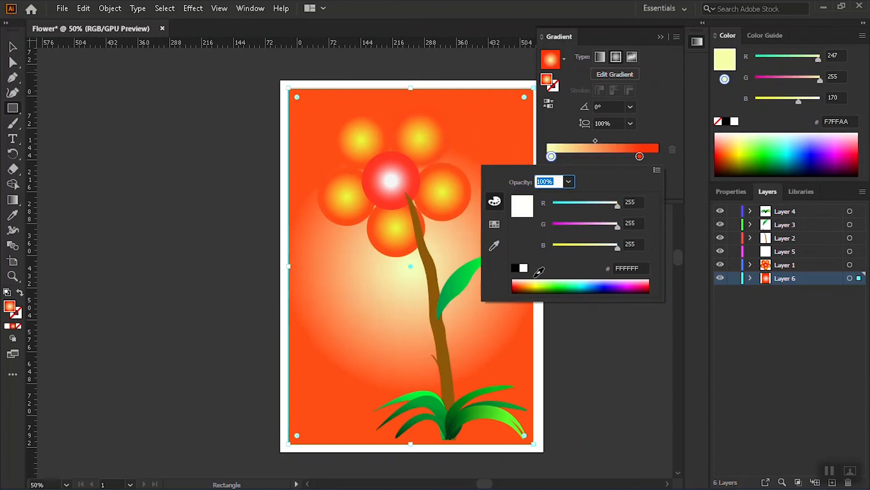
# Recolour the background rectangle's outer gradient stop to turquoise #15FFDB.
pyautogui.doubleClick(640, 156)
pyautogui.click(640, 157)
pyautogui.doubleClick(640, 157)
pyautogui.click(640, 157)
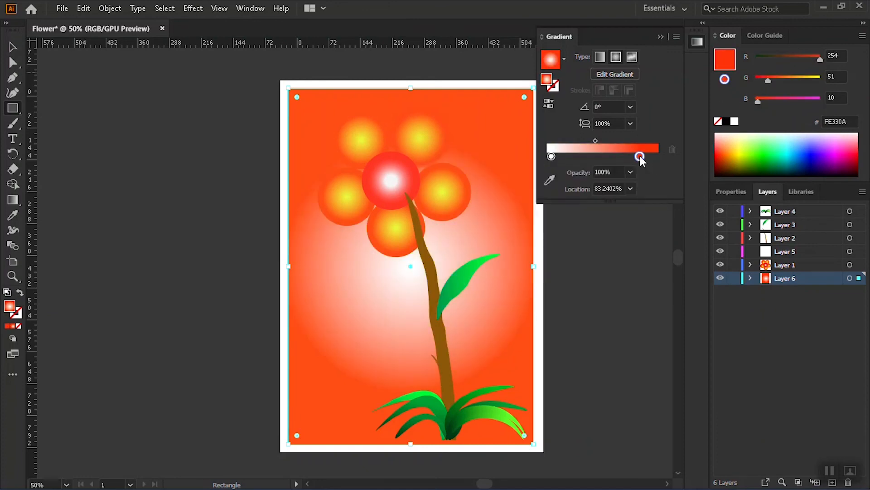
pyautogui.doubleClick(640, 157)
pyautogui.click(599, 226)
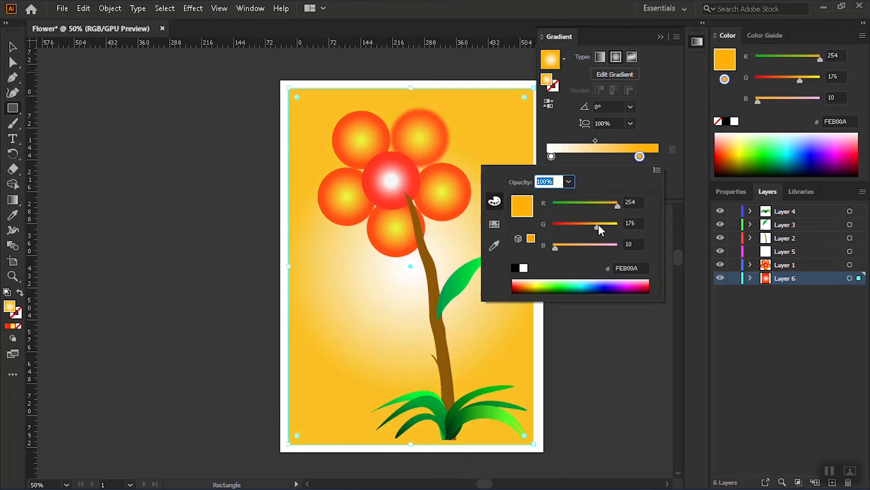
pyautogui.click(562, 283)
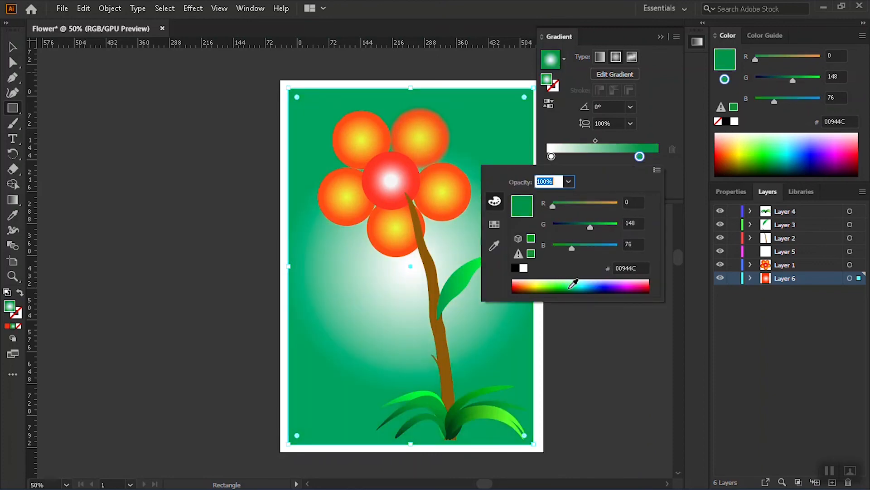
pyautogui.moveTo(574, 283); pyautogui.dragTo(580, 280)
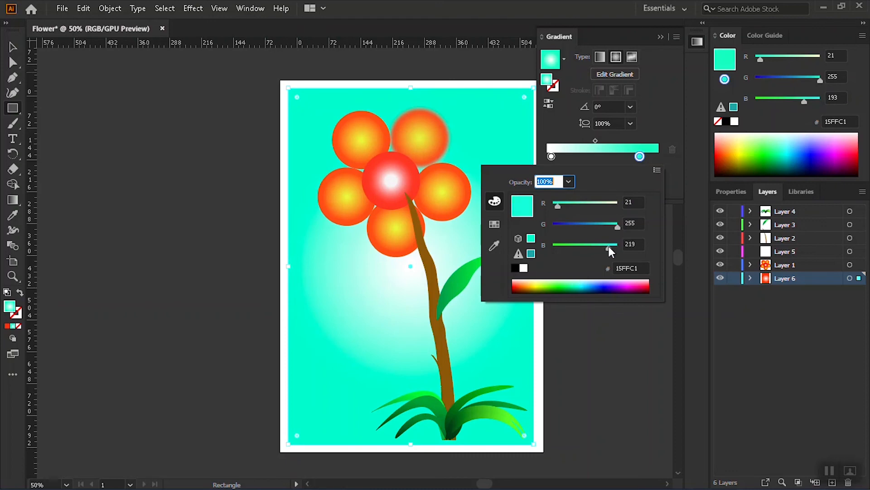
pyautogui.click(673, 137)
pyautogui.click(661, 37)
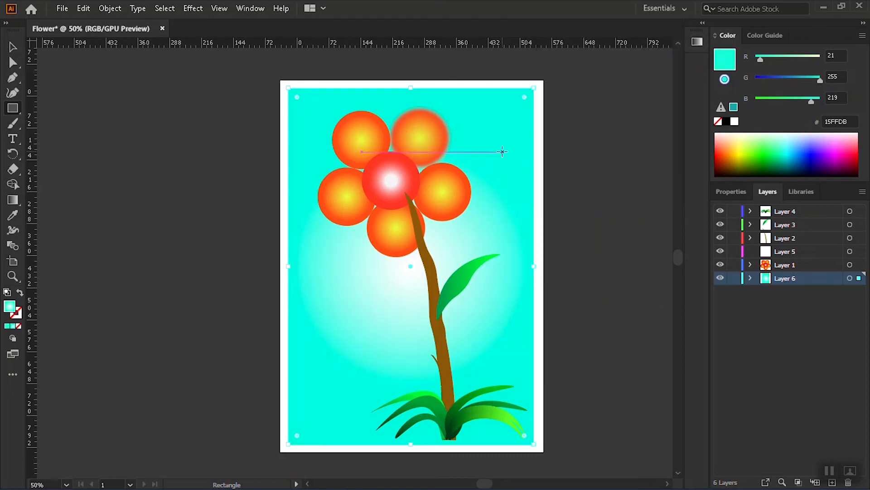
# Nudge the background rectangle slightly to the right to even out its side margins on the artboard.
pyautogui.press('Right')
pyautogui.press('Right')
pyautogui.press('Right')
pyautogui.press('Right')
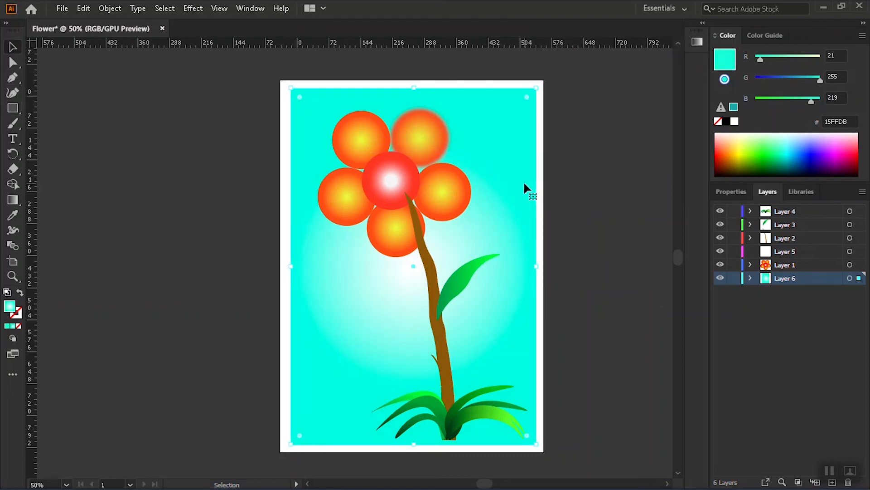
# Give the background rectangle a black stroke with a weight of 7 pt.
pyautogui.click(730, 192)
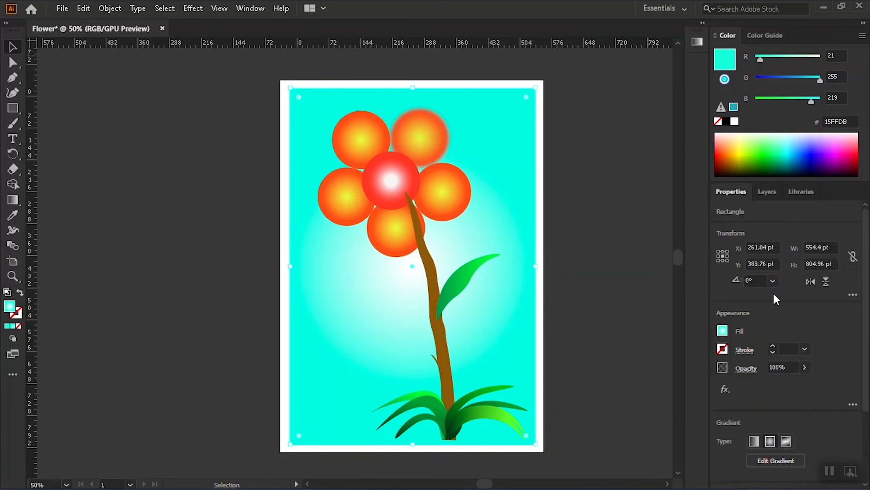
pyautogui.click(723, 349)
pyautogui.click(610, 231)
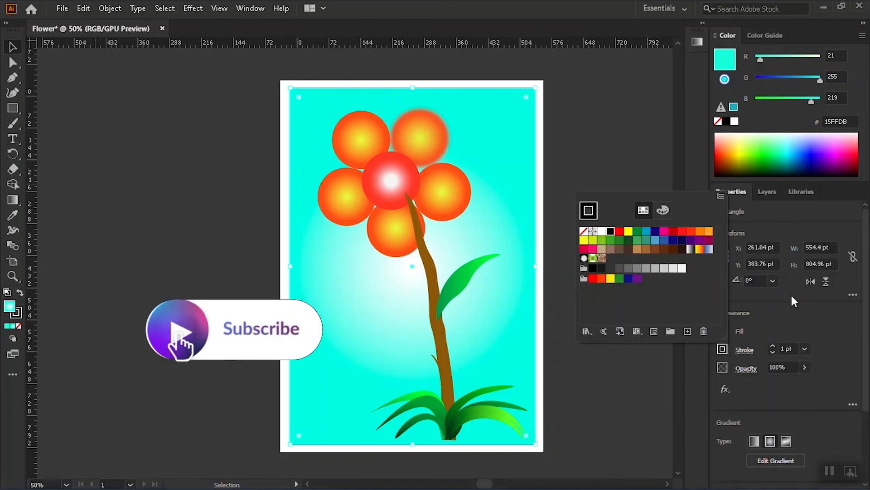
pyautogui.press('Escape')
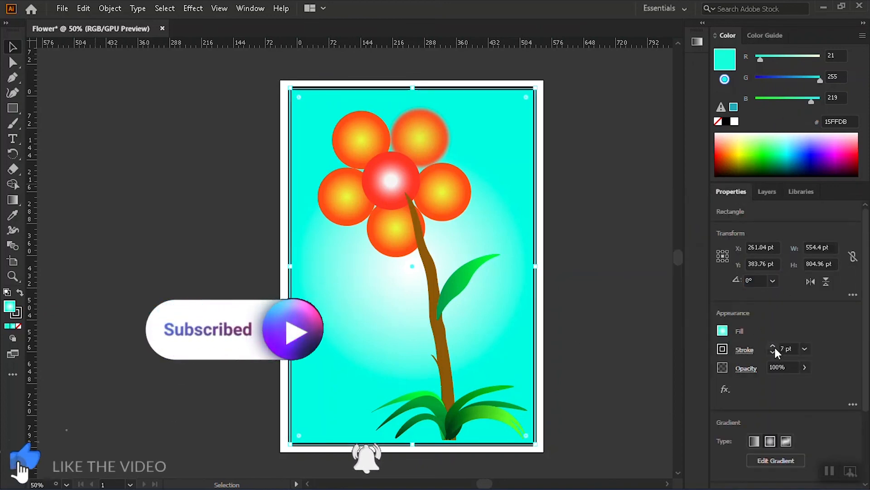
pyautogui.click(135, 141)
# Move the stem's layer, Layer 2, directly below the petals' Layer 1 so the stem sits behind the flower.
pyautogui.click(767, 192)
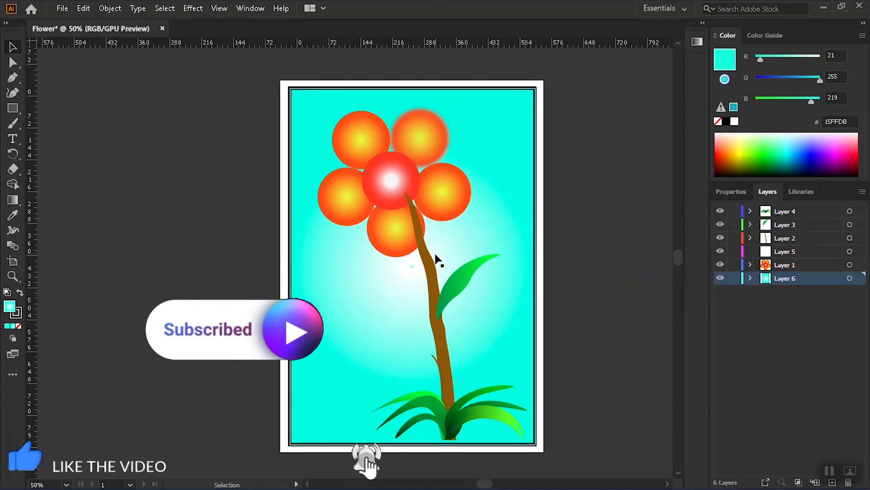
pyautogui.click(429, 255)
pyautogui.moveTo(794, 239); pyautogui.dragTo(792, 273)
pyautogui.click(571, 379)
pyautogui.hotkey('ctrl', '-')
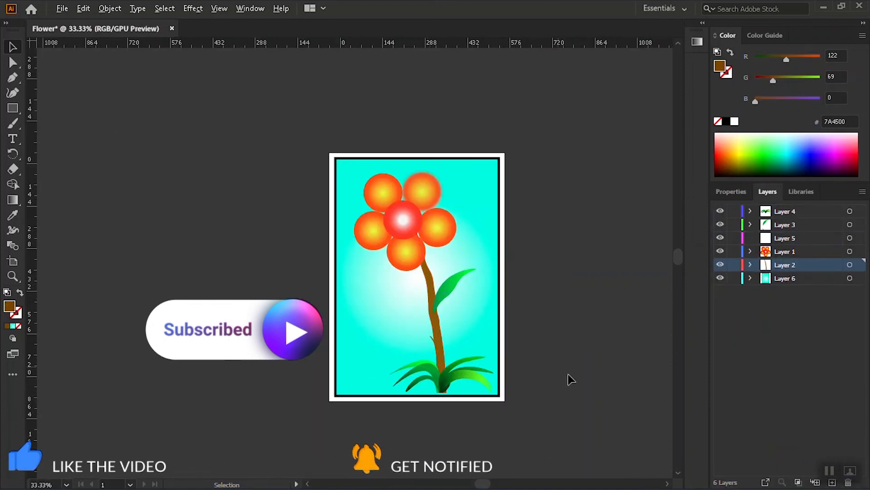
pyautogui.scroll(1, 469, 268)
pyautogui.scroll(-1, 458, 270)
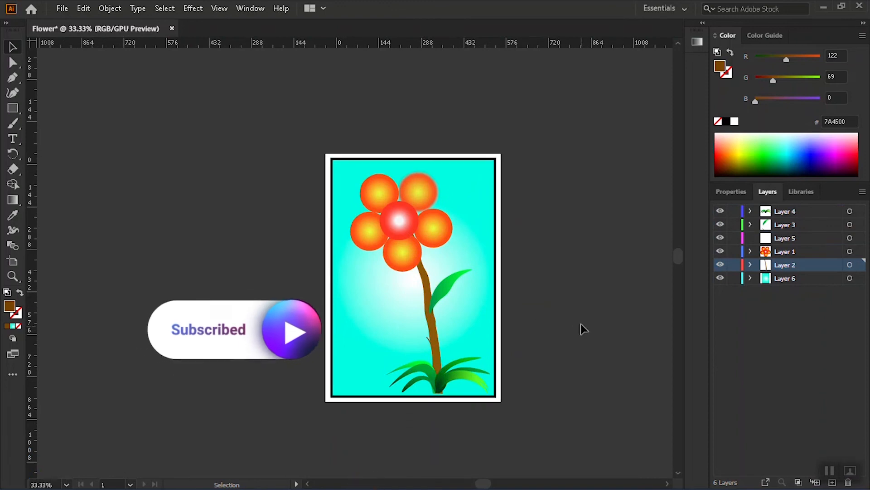
# Export the artwork to the Desktop as a JPEG file named Flower.
pyautogui.click(62, 9)
pyautogui.moveTo(114, 237)
pyautogui.click(295, 249)
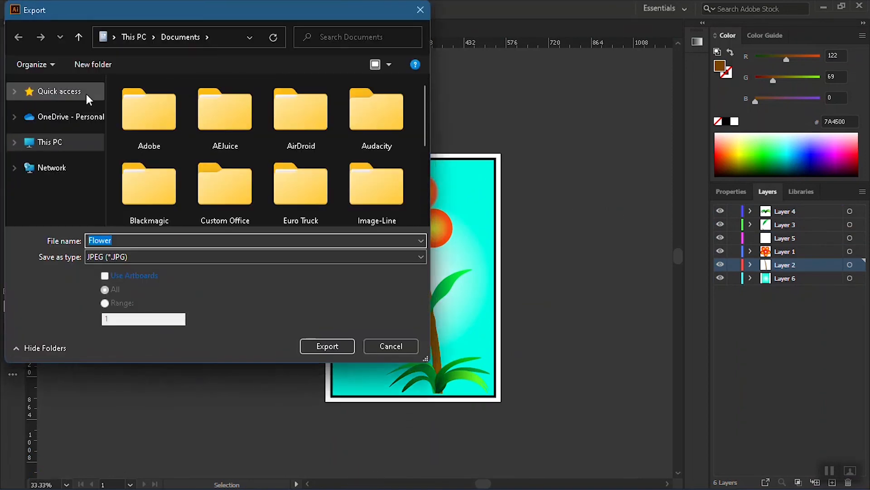
pyautogui.click(86, 96)
pyautogui.doubleClick(199, 119)
pyautogui.click(408, 258)
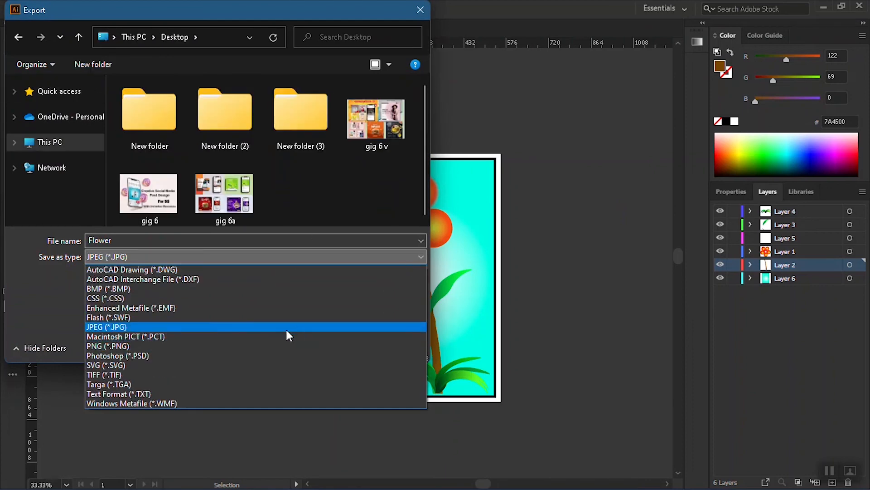
pyautogui.click(299, 327)
pyautogui.click(328, 346)
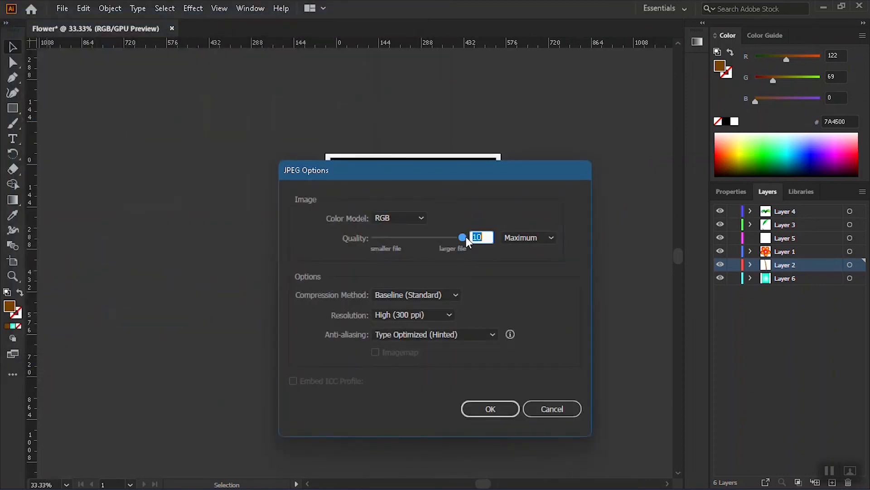
# Choose the RGB color model and High (300 ppi) resolution in the JPEG options and complete the export.
pyautogui.click(408, 219)
pyautogui.click(393, 231)
pyautogui.click(449, 314)
pyautogui.click(451, 311)
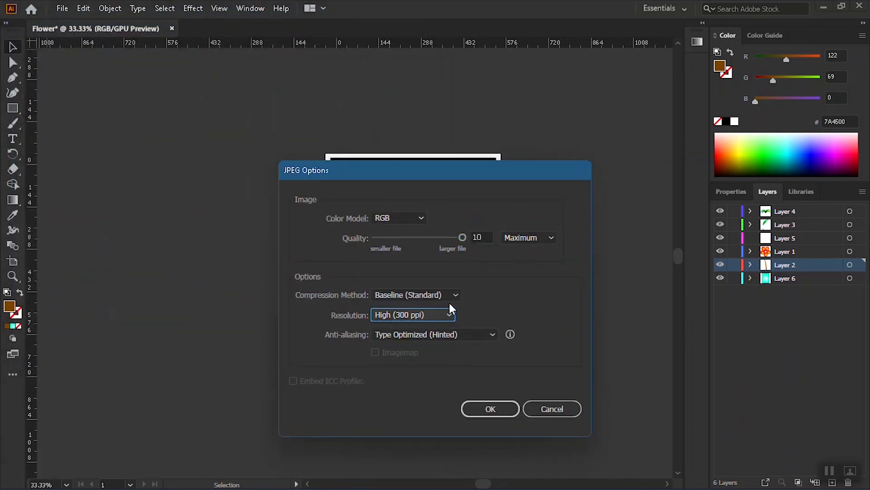
pyautogui.click(494, 406)
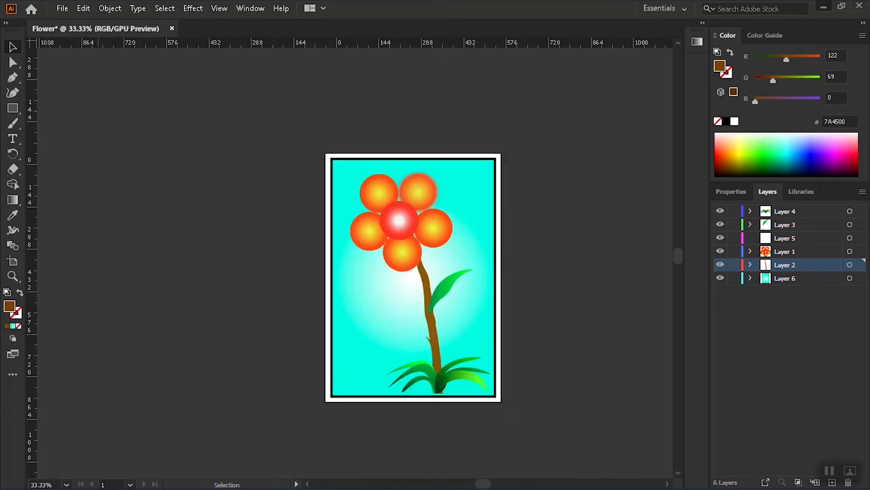